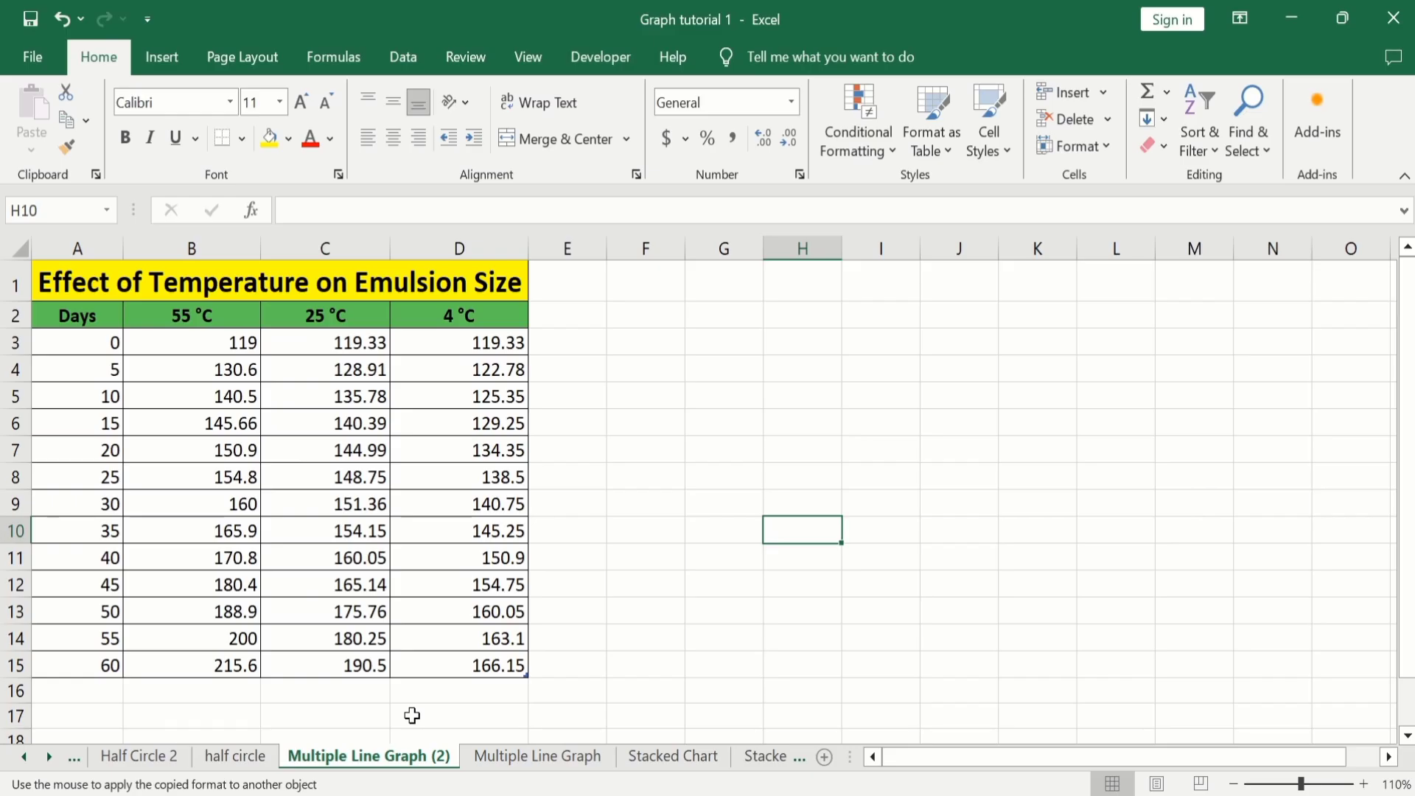
# Insert a Line with Markers chart from A2:D15, using the variant with days on the horizontal axis and three temperature series
pyautogui.click(447, 669)
pyautogui.moveTo(447, 670)
pyautogui.mouseDown()
pyautogui.moveTo(290, 634)
pyautogui.moveTo(114, 364)
pyautogui.moveTo(103, 322)
pyautogui.mouseUp()
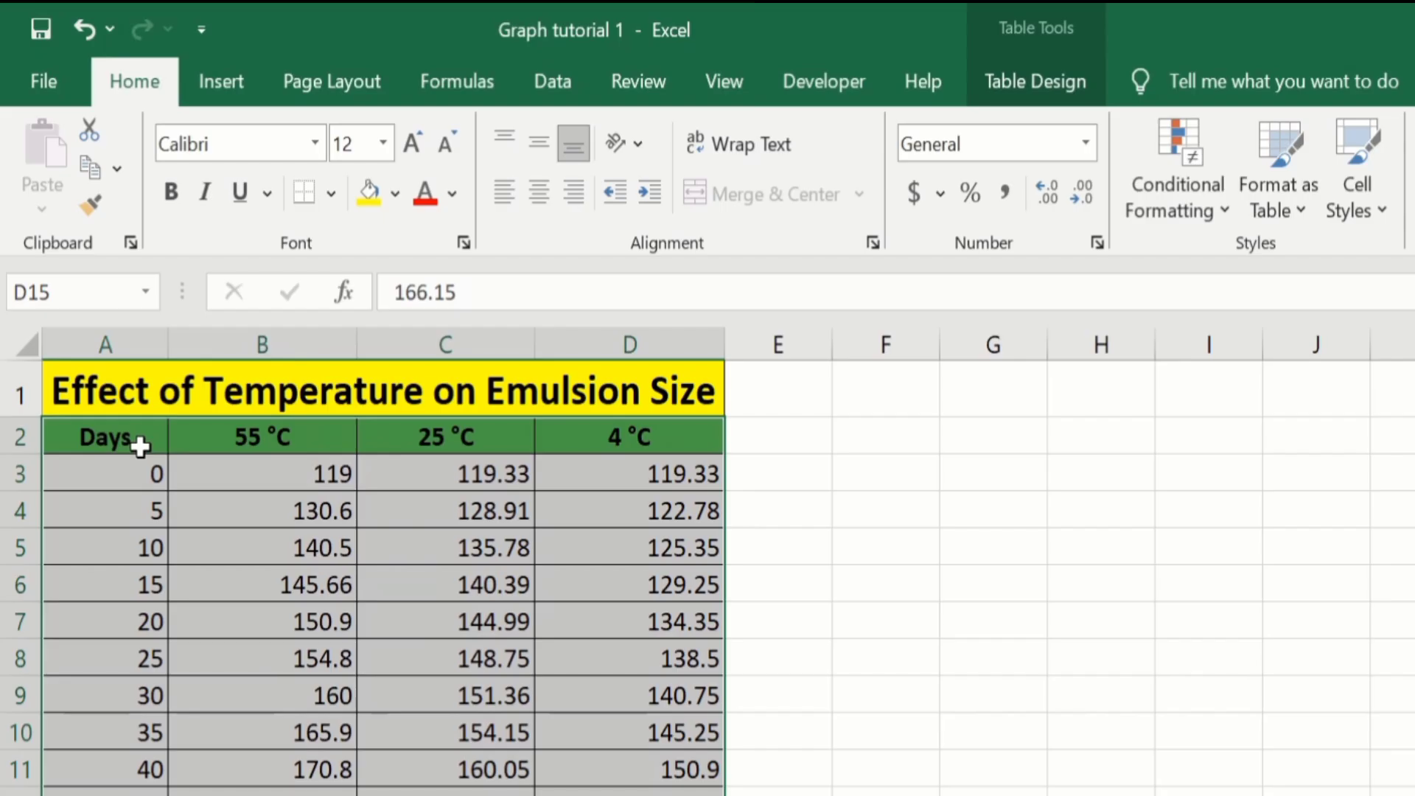
pyautogui.click(228, 75)
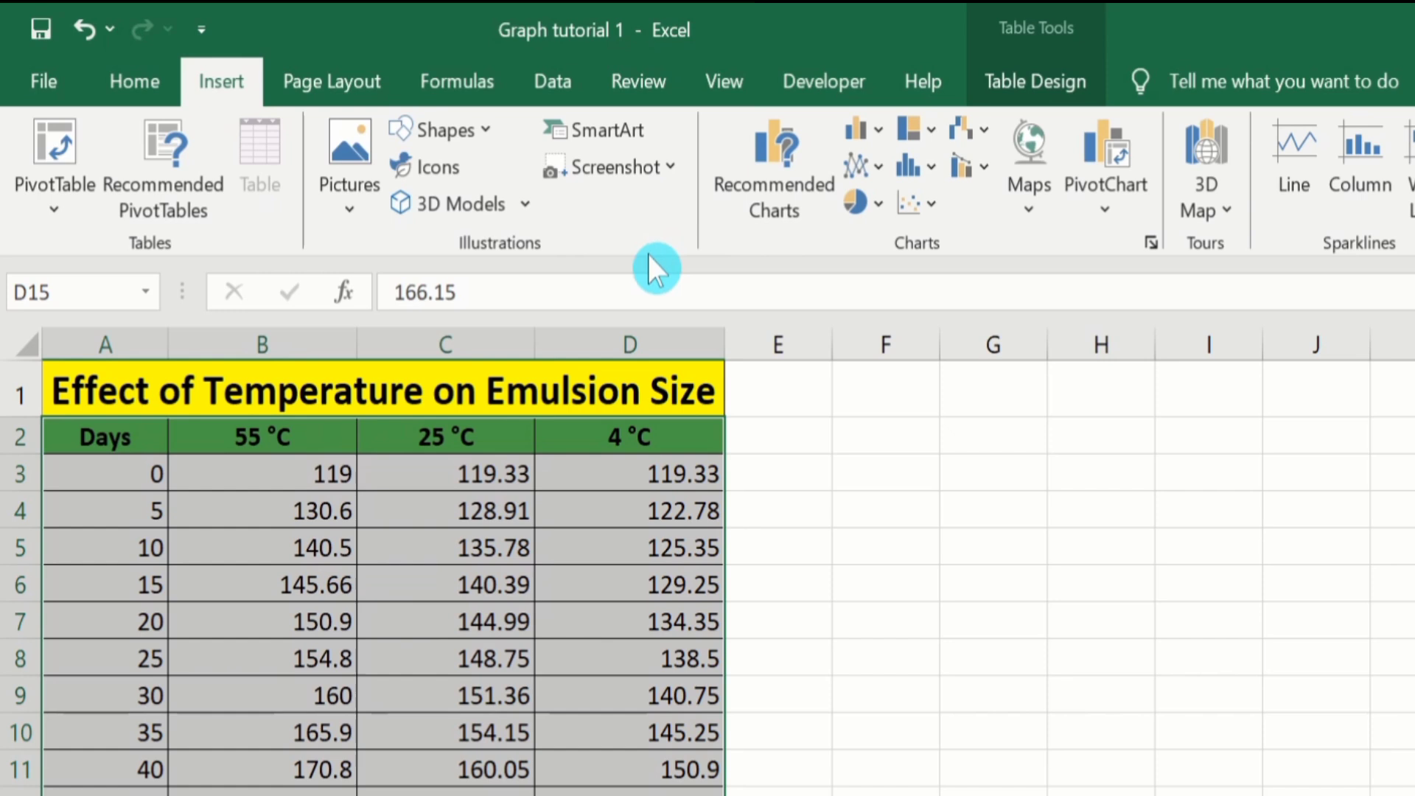
pyautogui.click(780, 158)
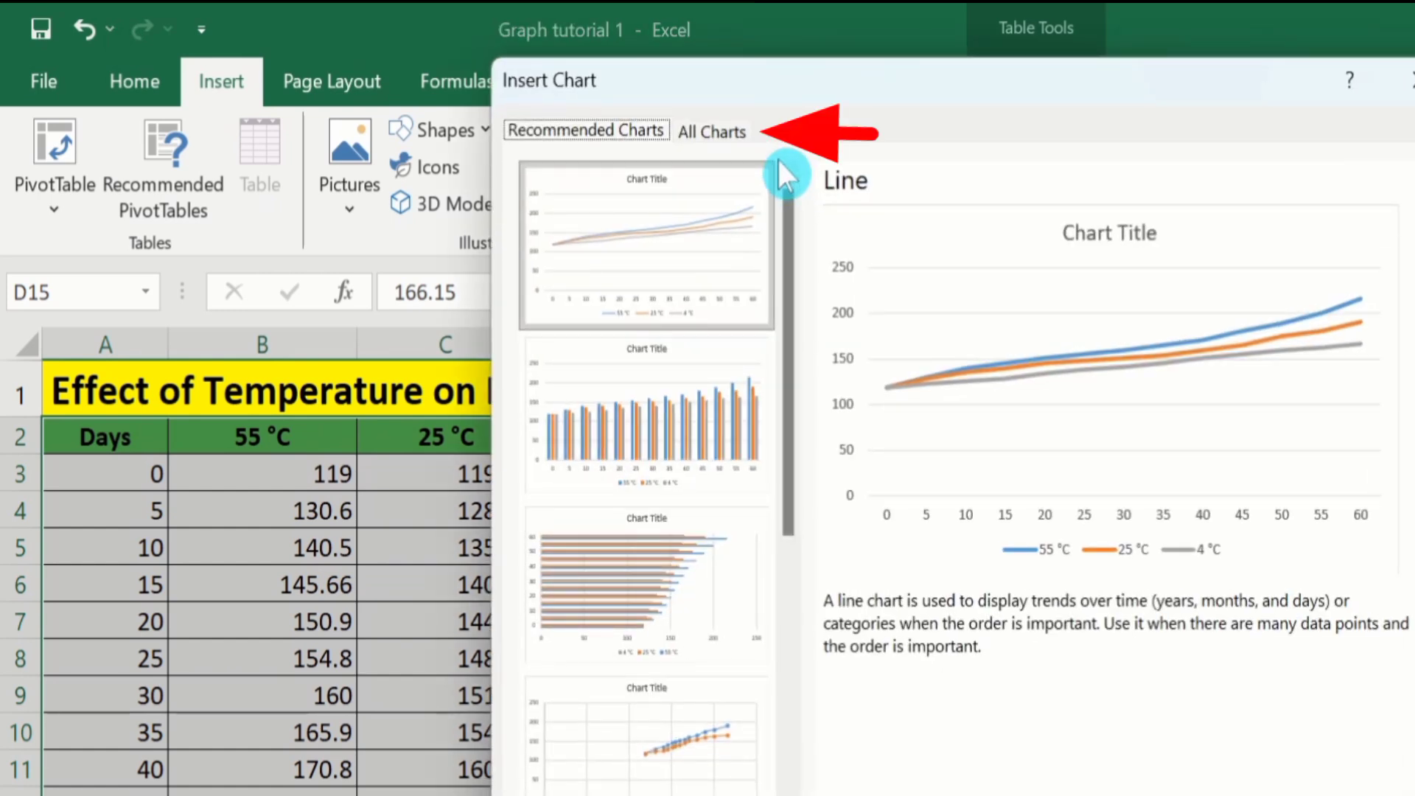
pyautogui.click(723, 125)
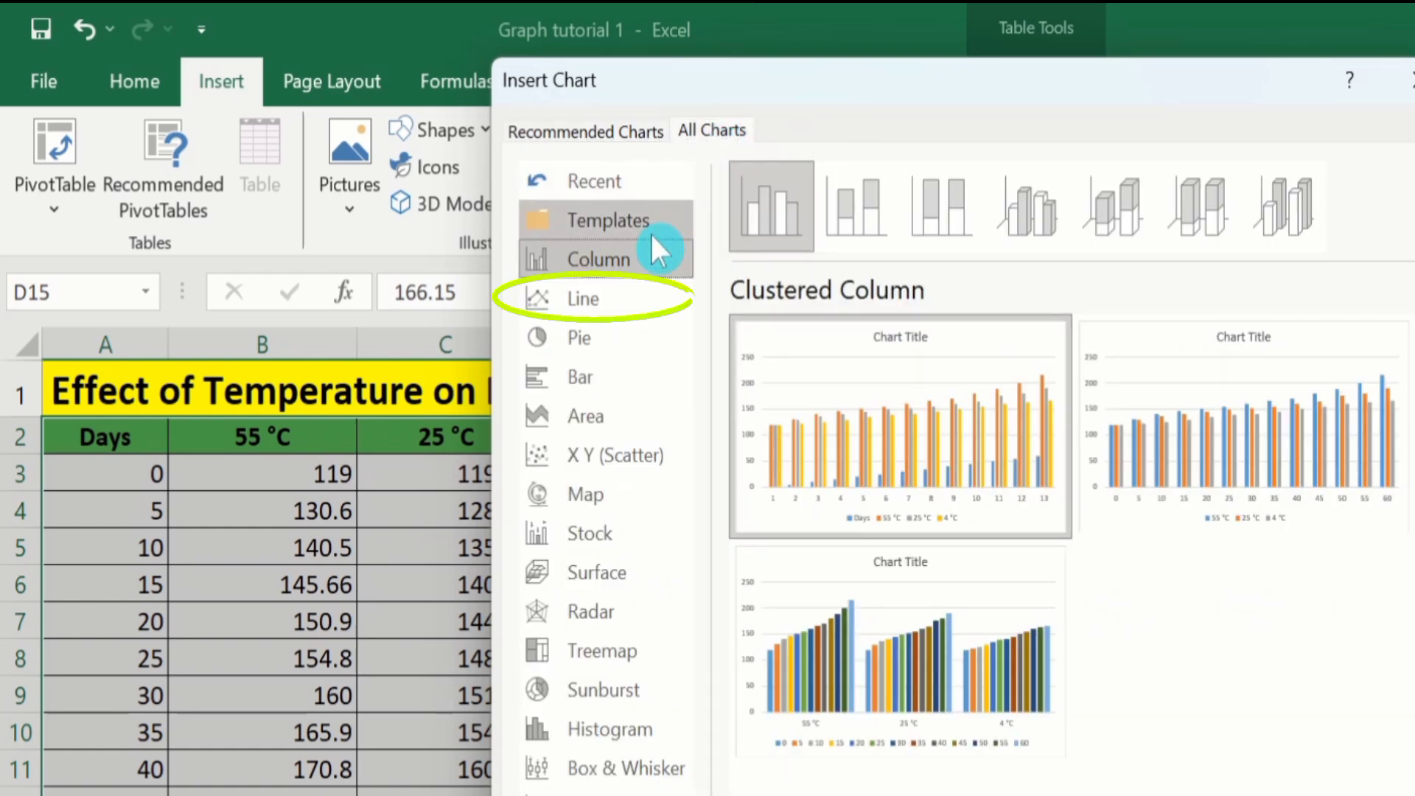
pyautogui.click(607, 294)
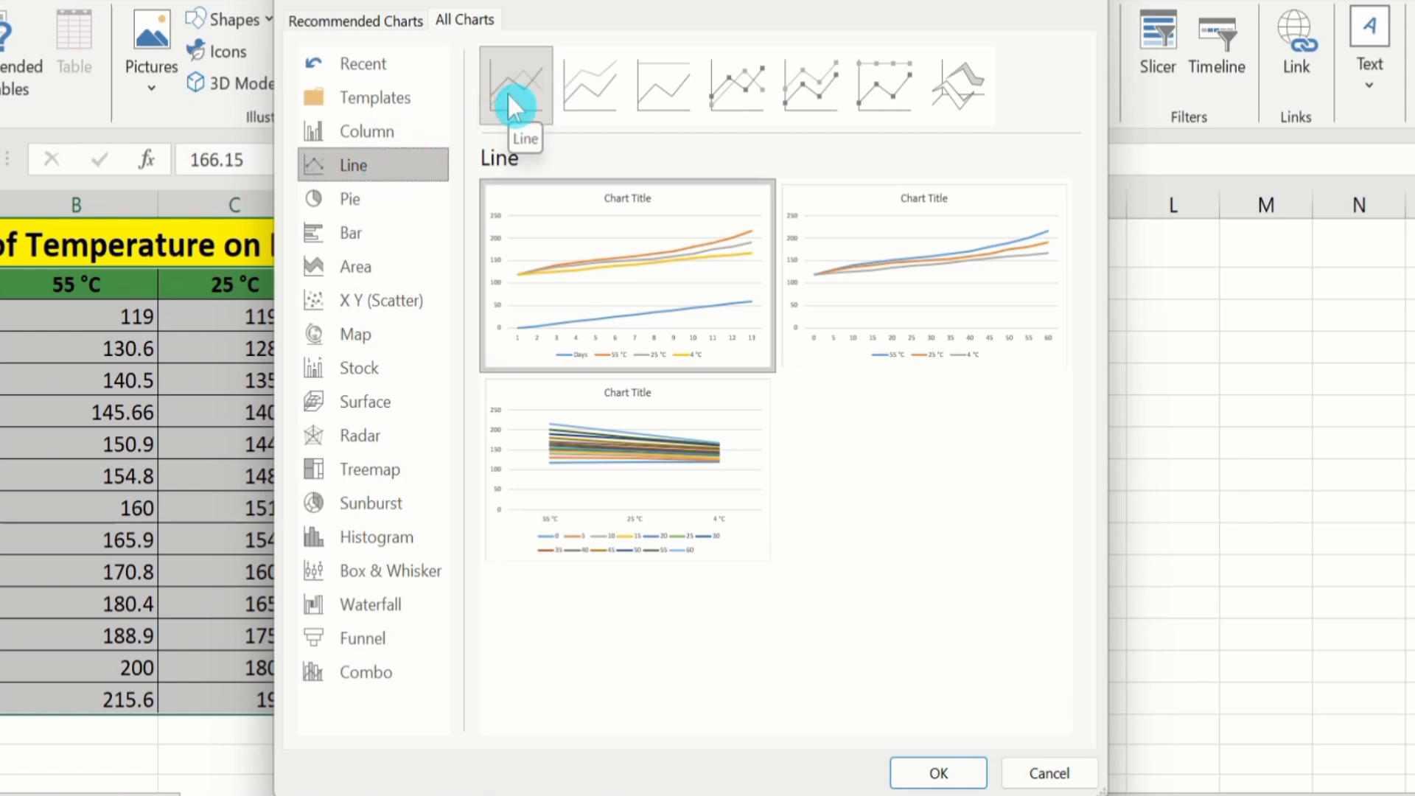
pyautogui.click(733, 74)
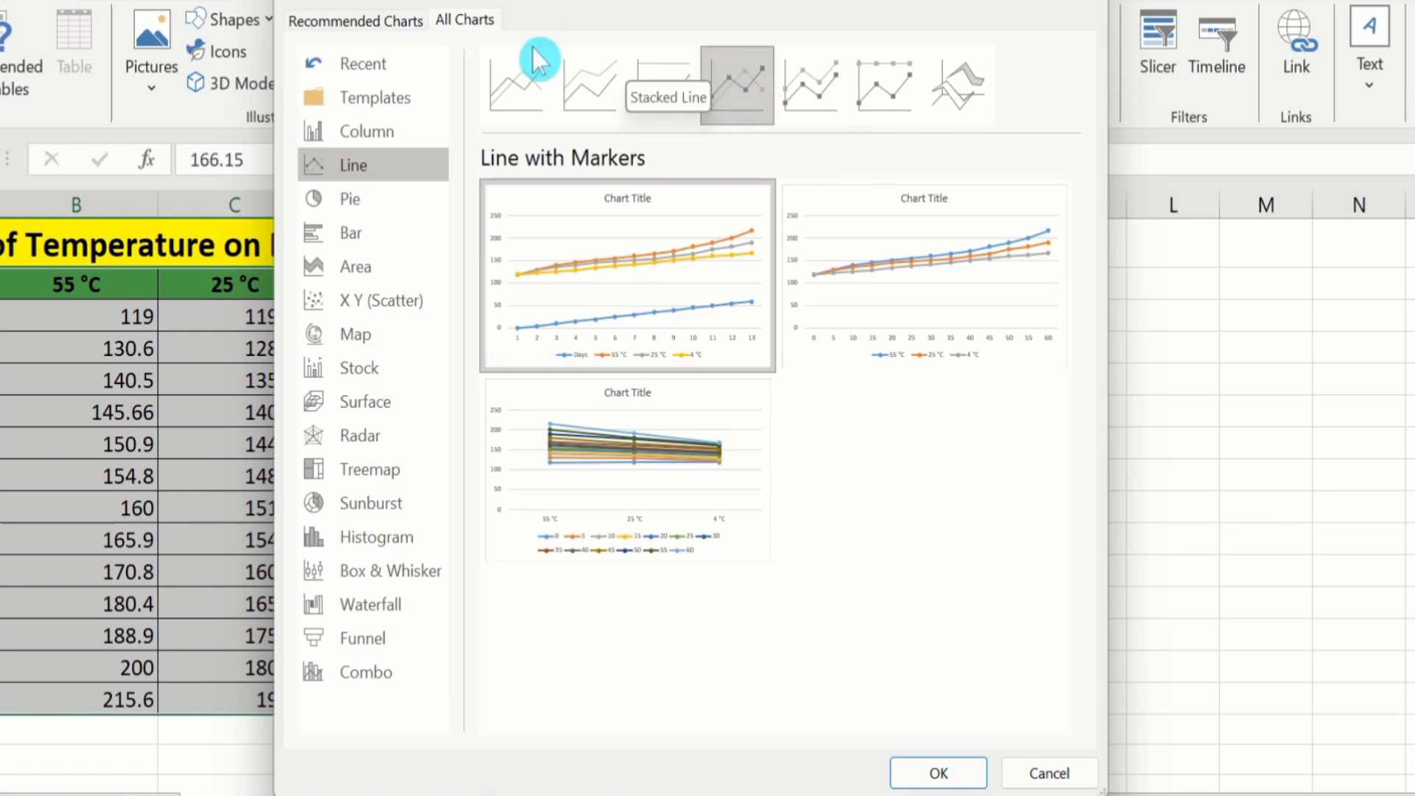
pyautogui.click(515, 87)
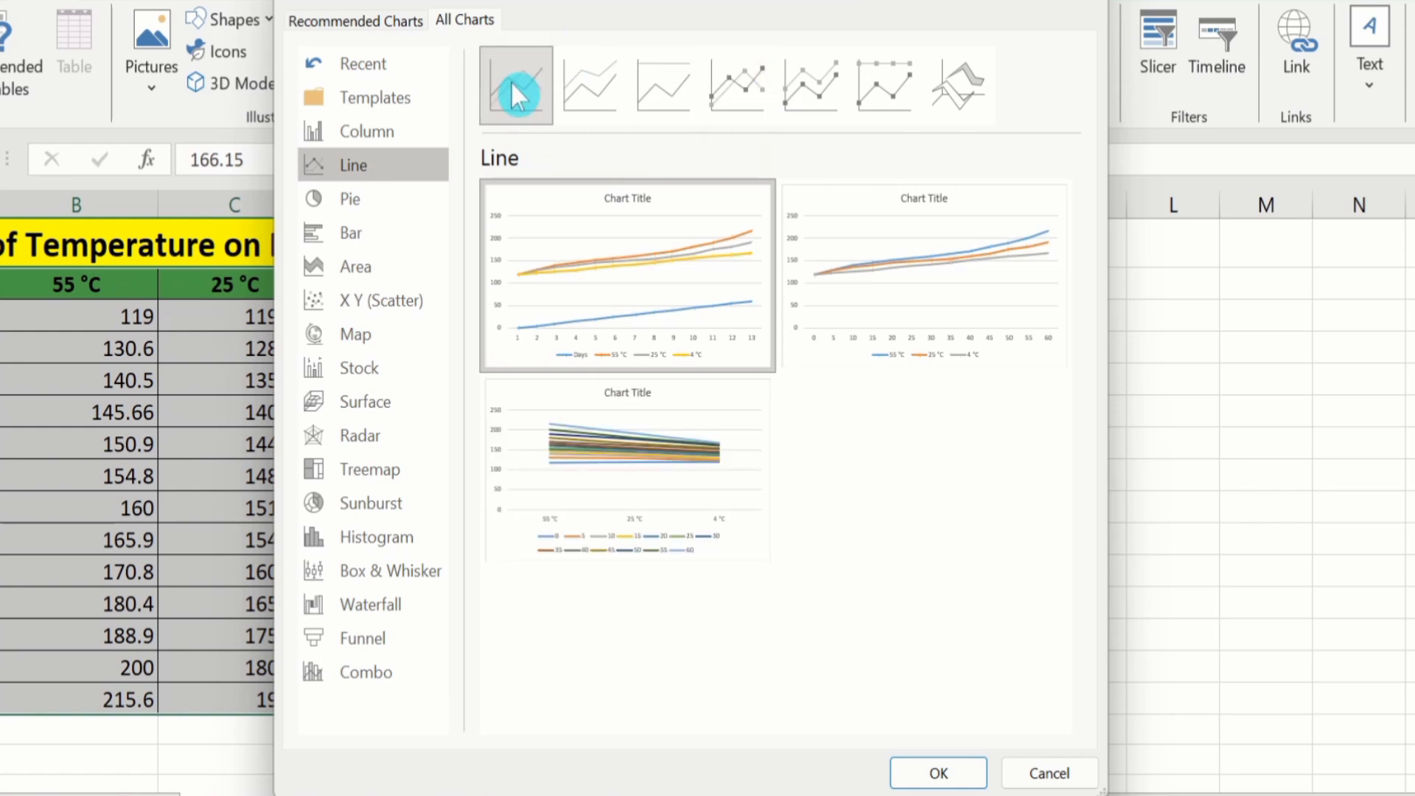
pyautogui.click(748, 79)
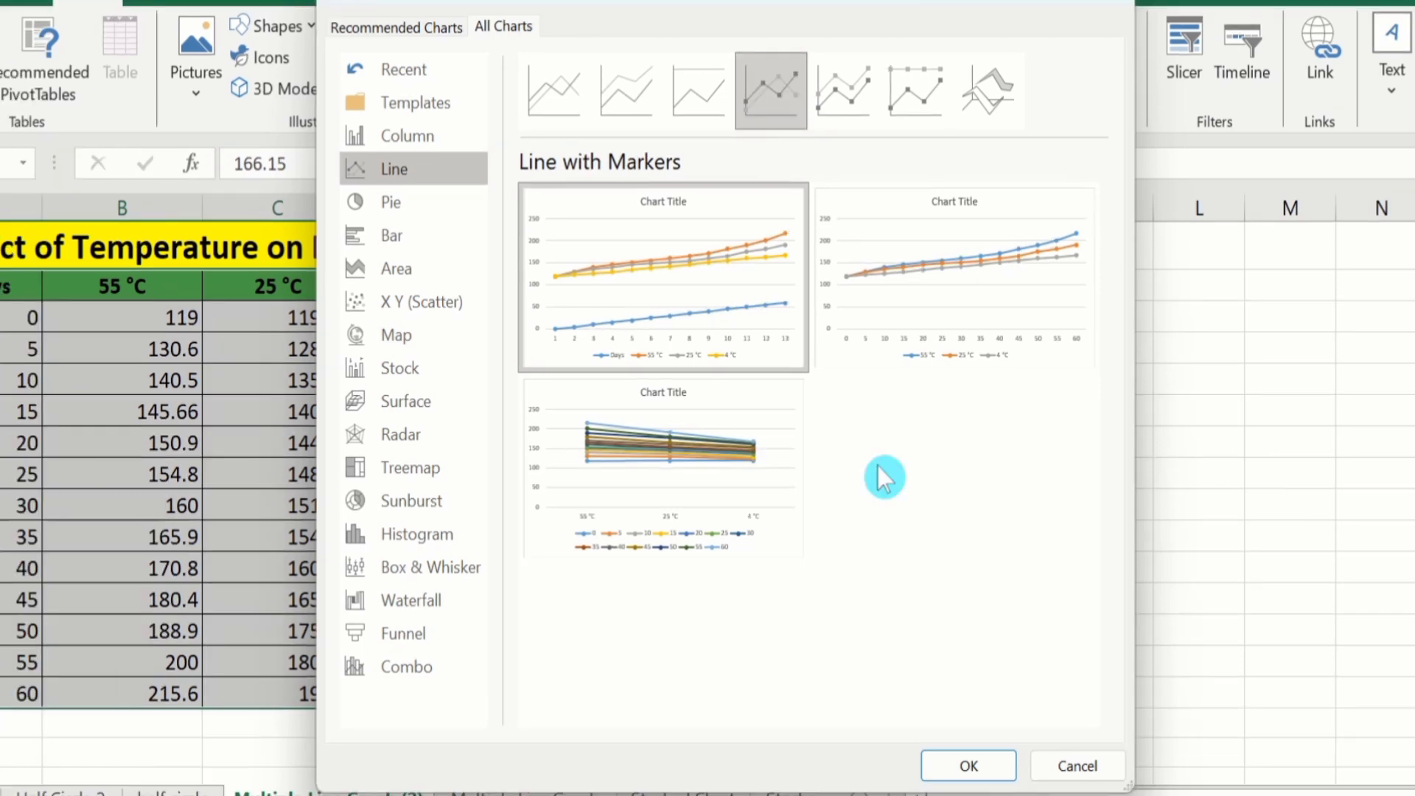
pyautogui.moveTo(666, 335)
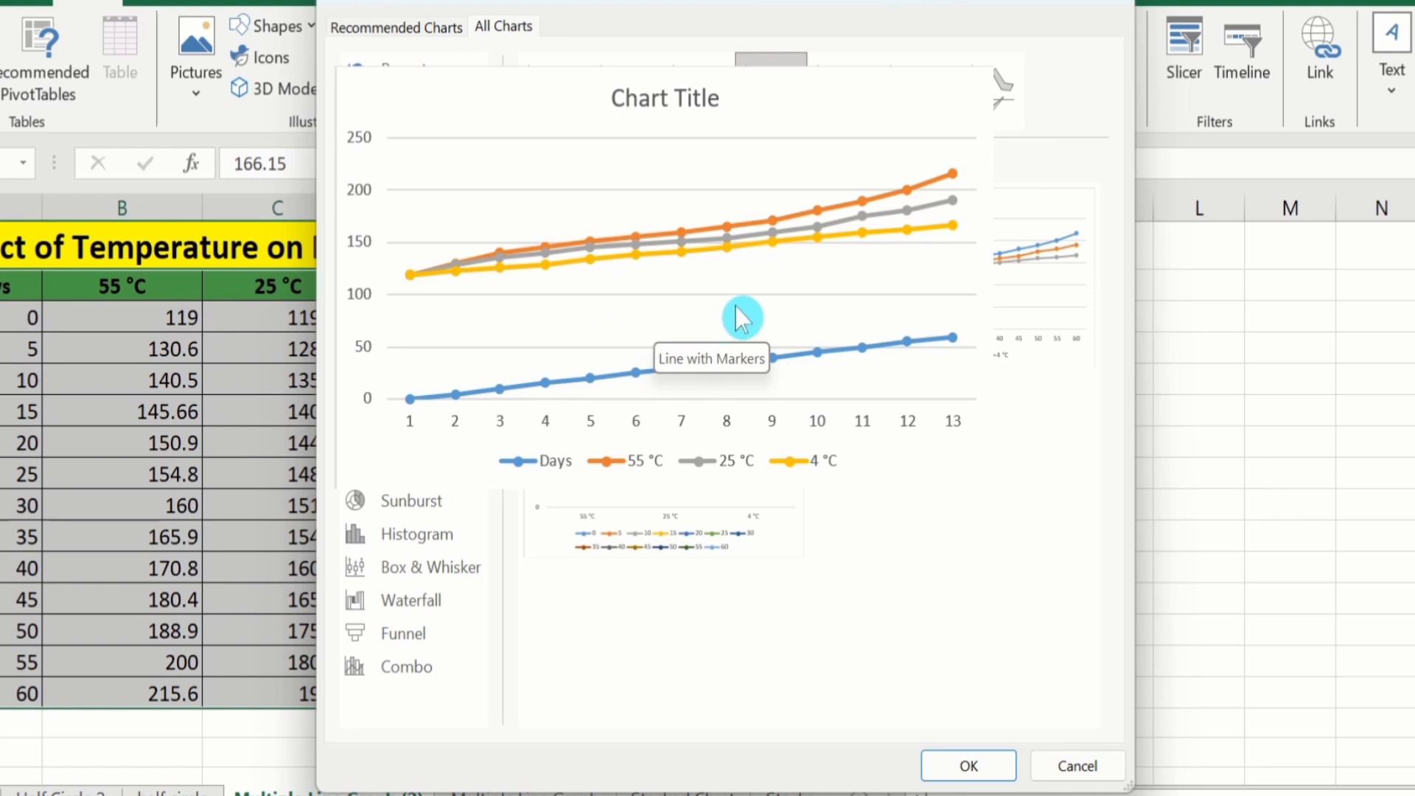
pyautogui.moveTo(1005, 294)
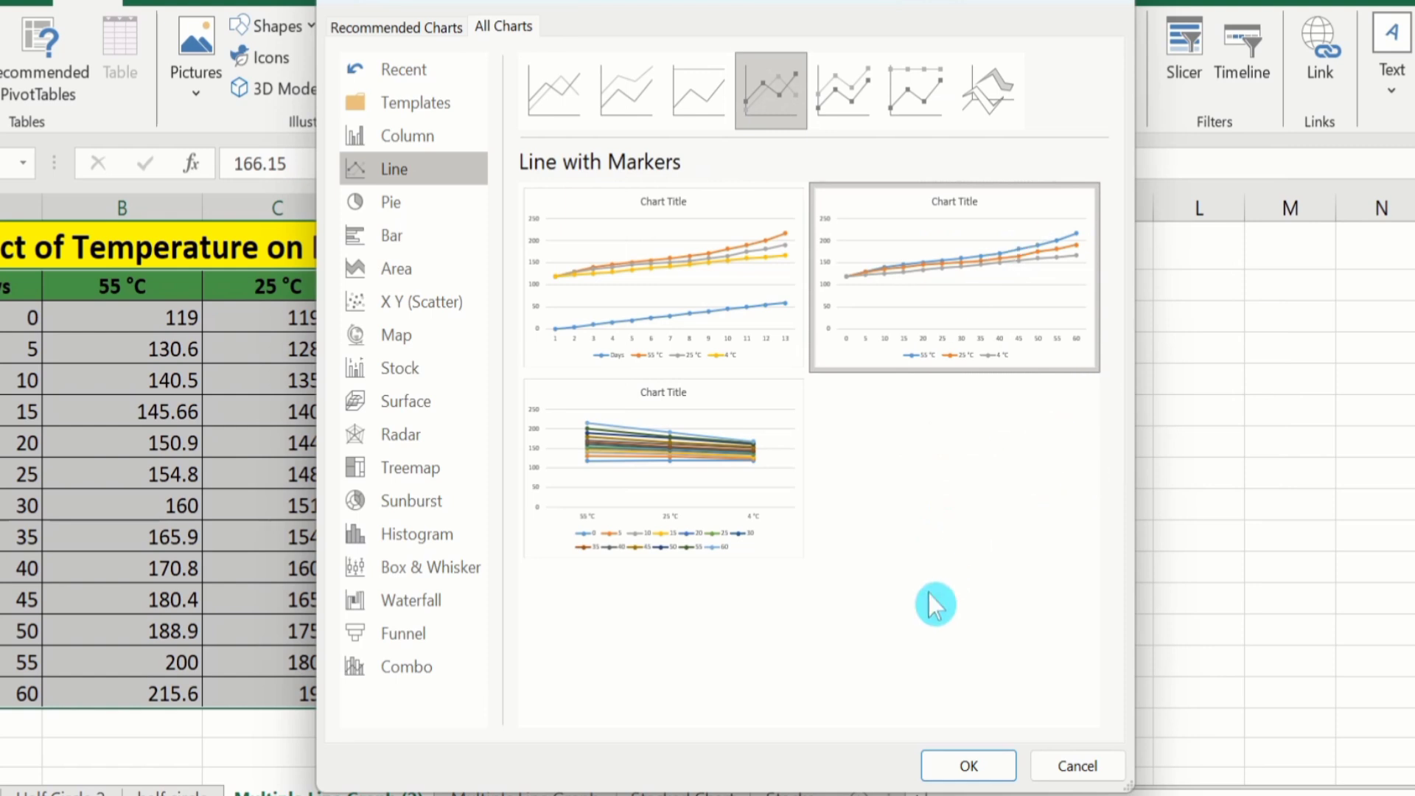
pyautogui.click(965, 764)
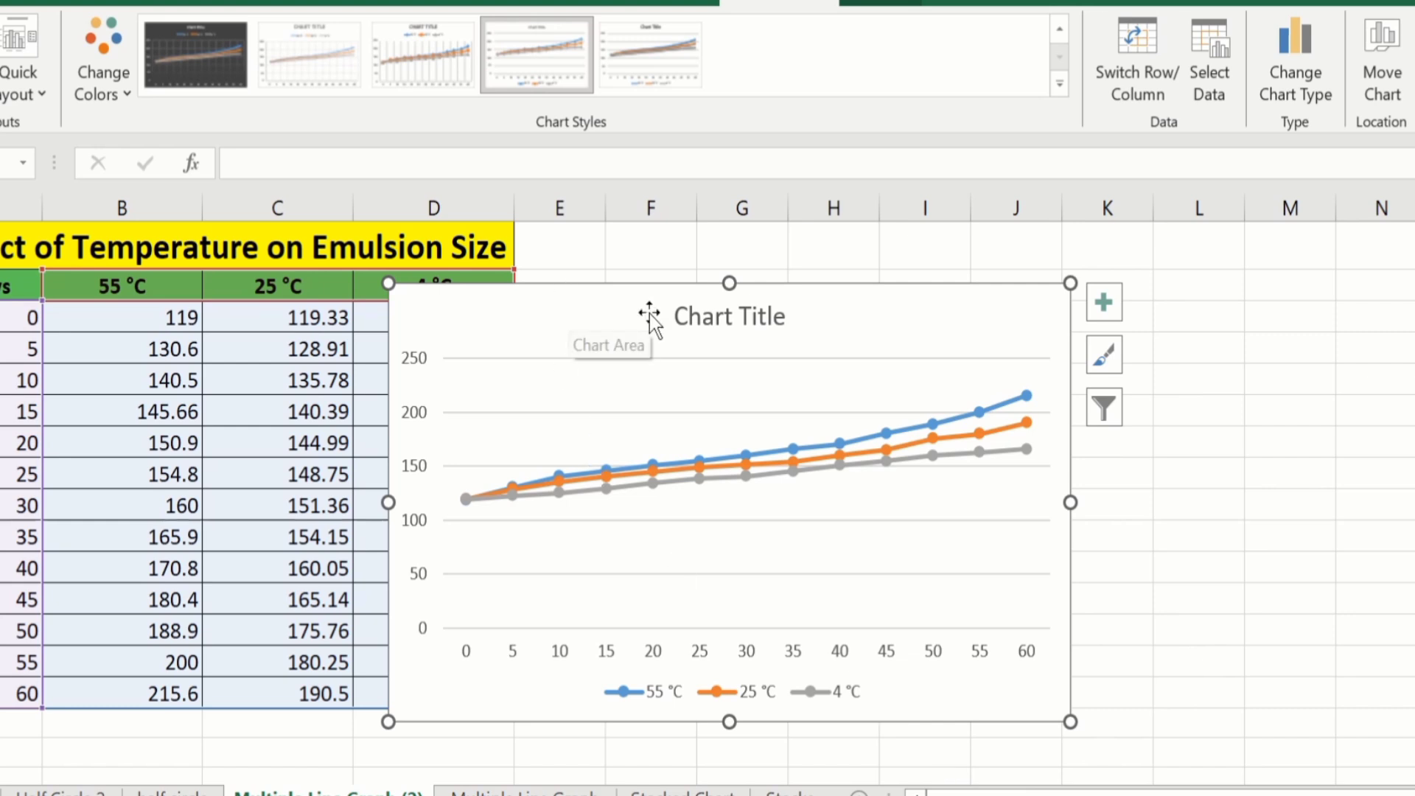
# Move the chart beside the data table so it starts at column F, and enlarge its width and height
pyautogui.moveTo(955, 308); pyautogui.dragTo(1216, 255)
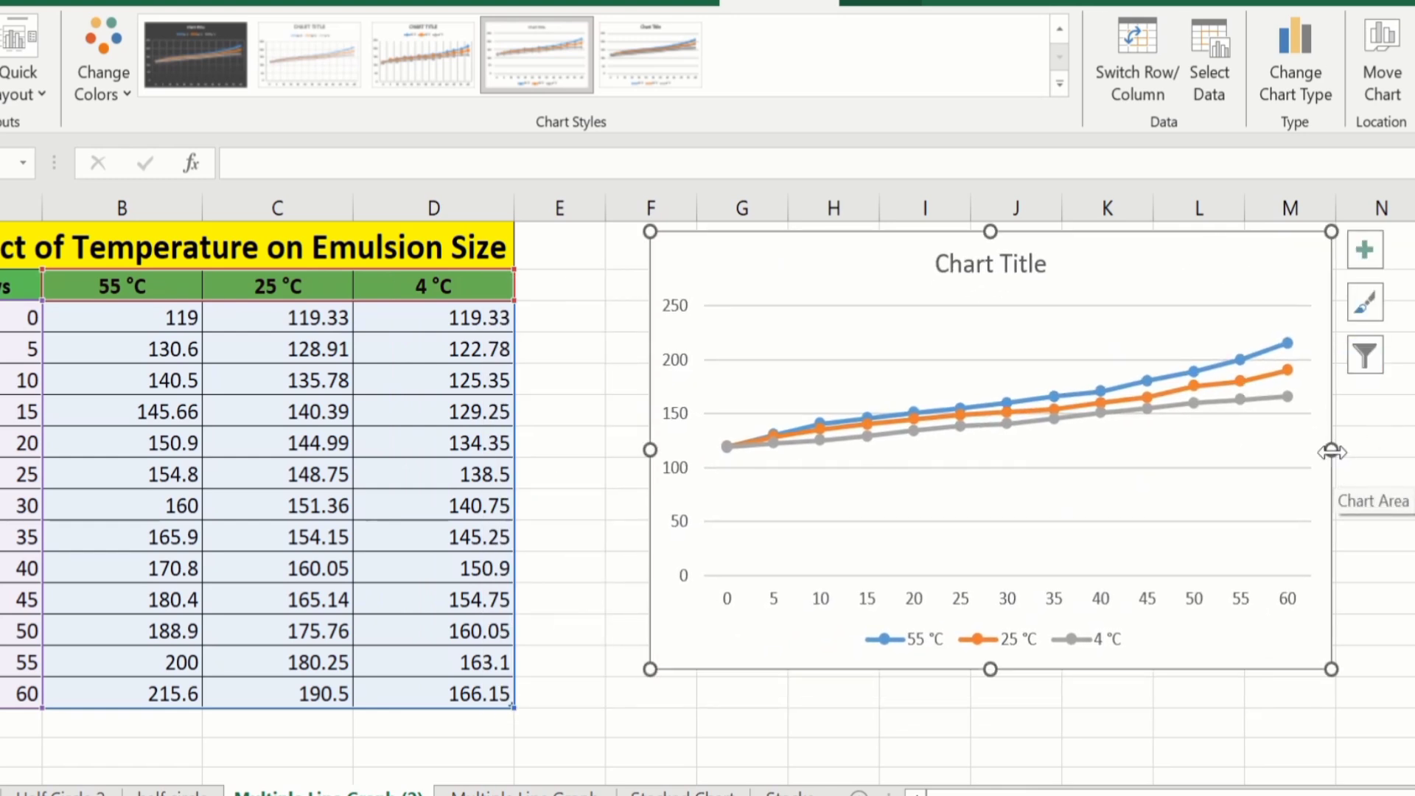
pyautogui.moveTo(1331, 451); pyautogui.dragTo(1409, 455)
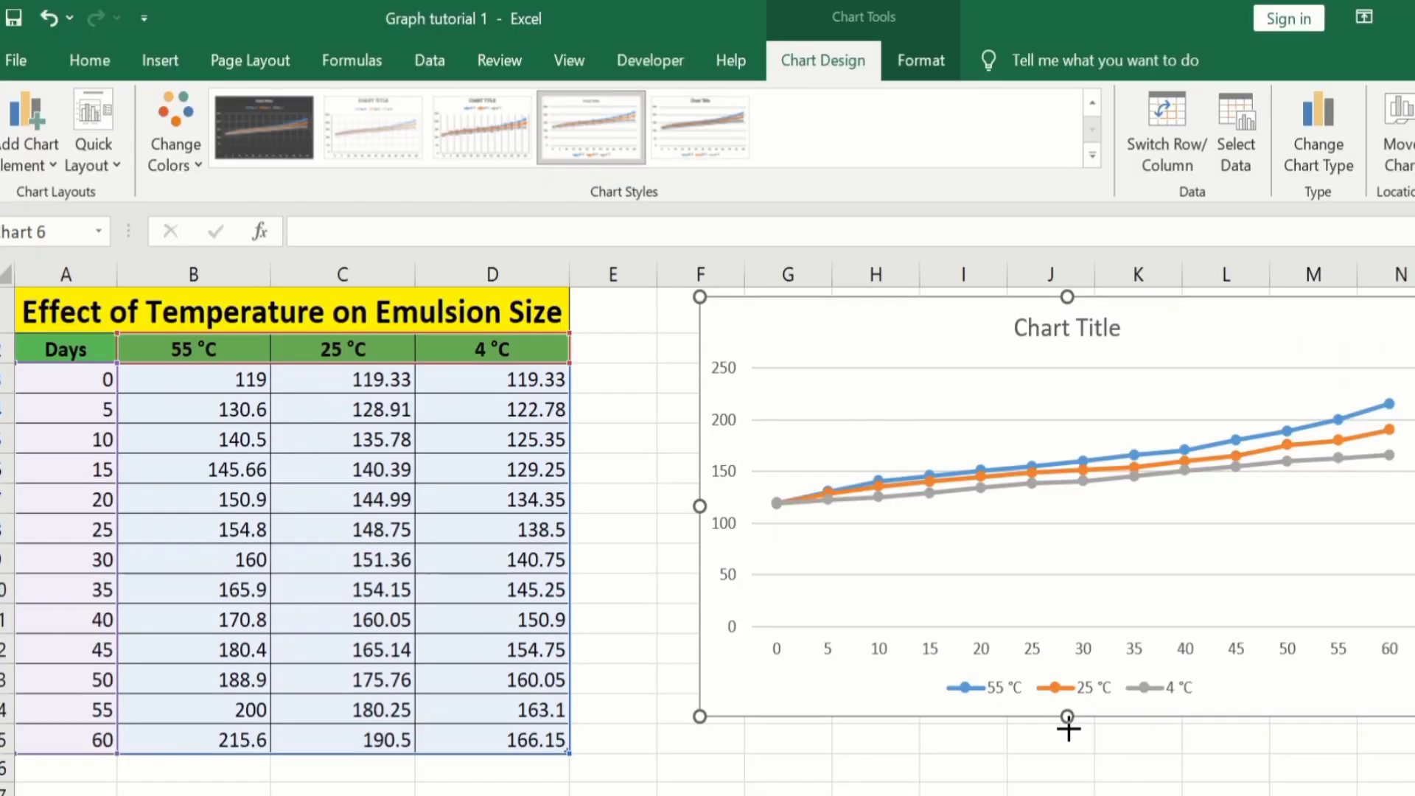
pyautogui.moveTo(1068, 721); pyautogui.dragTo(1068, 790)
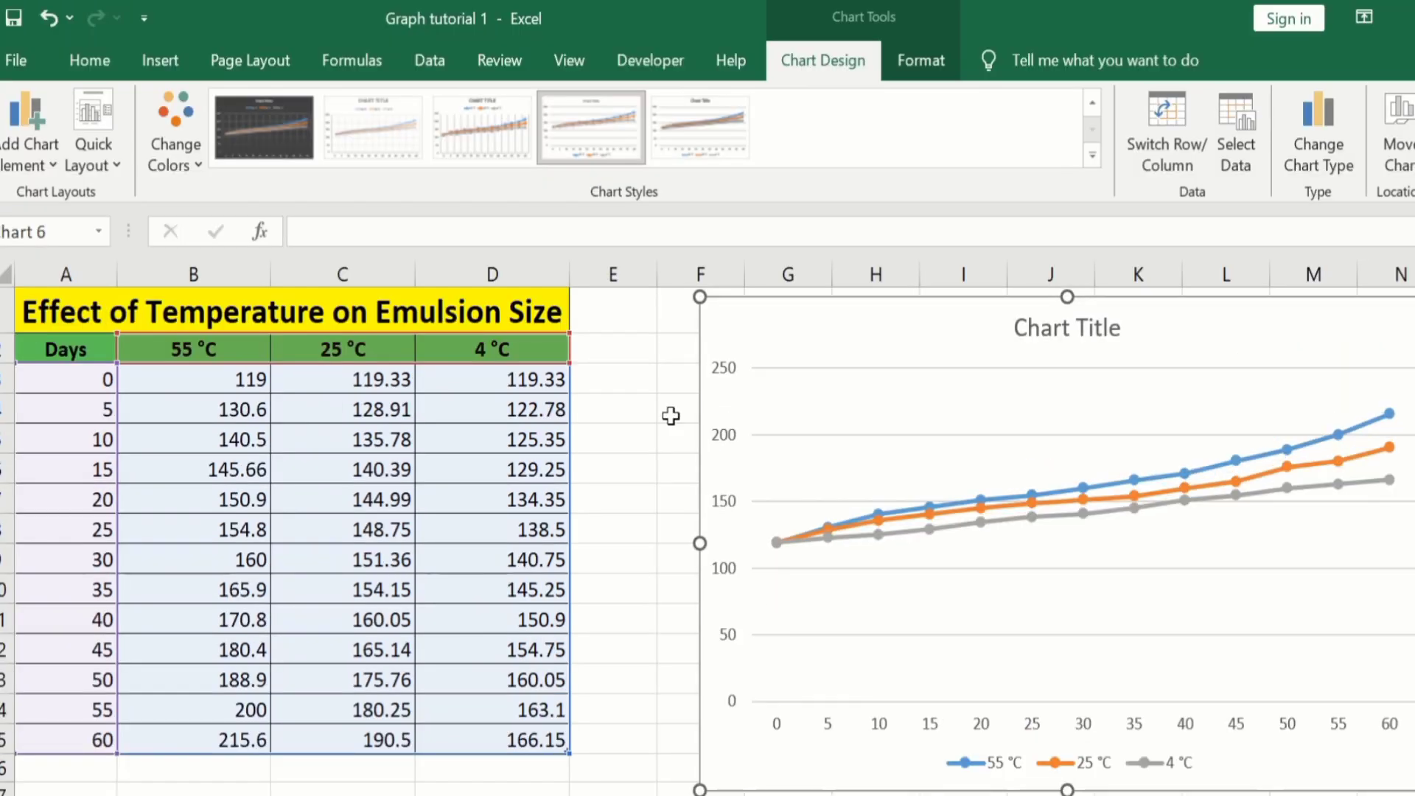
pyautogui.click(829, 72)
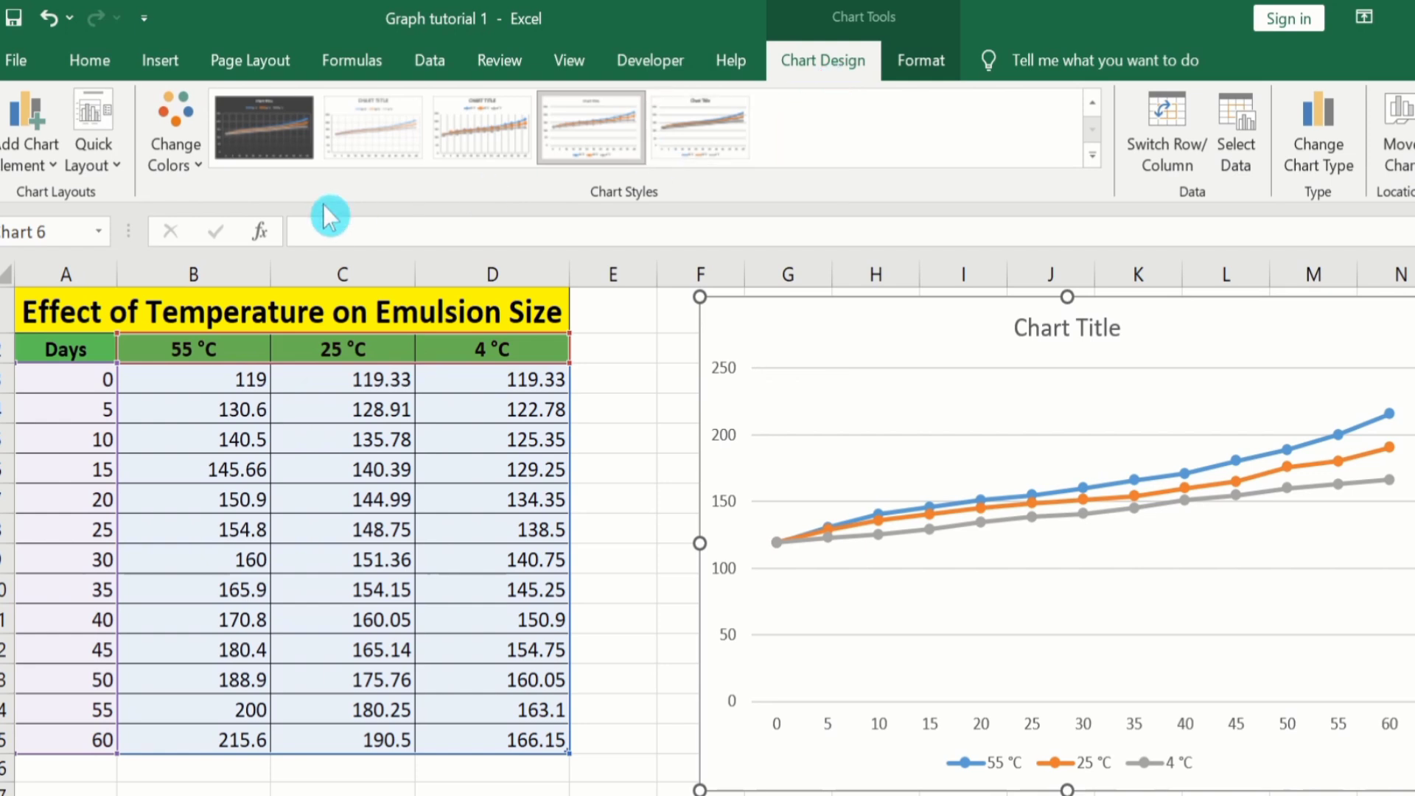
pyautogui.click(116, 169)
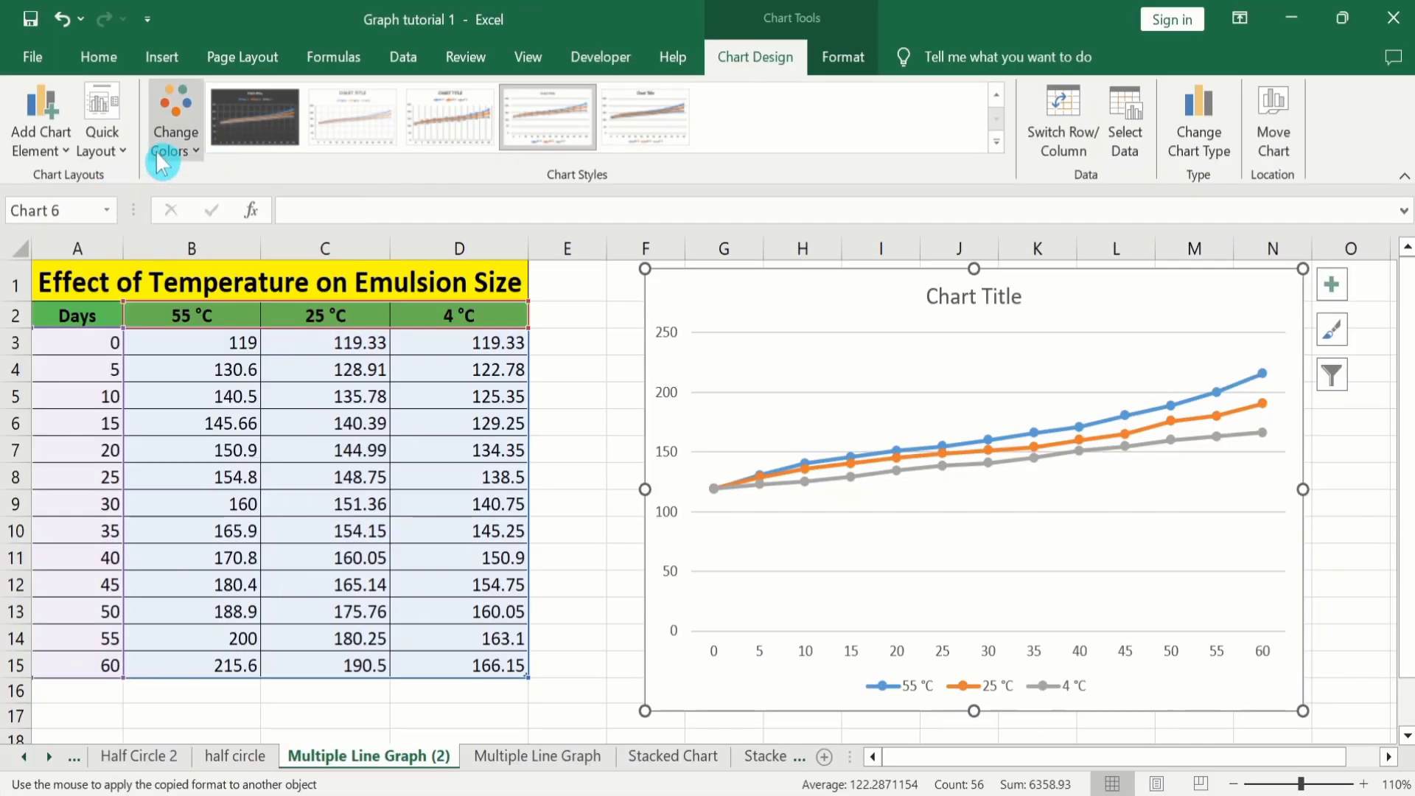
pyautogui.click(196, 150)
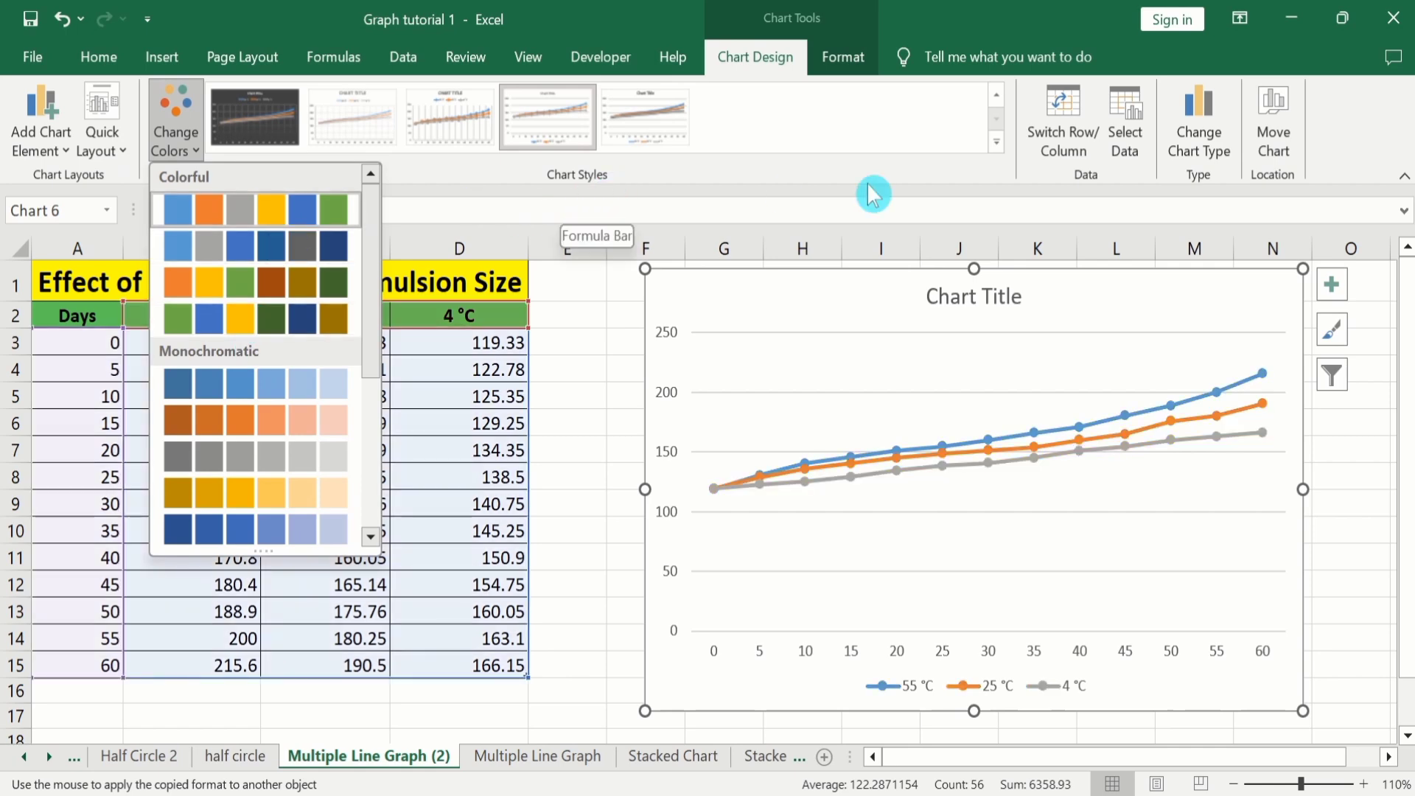
pyautogui.click(999, 147)
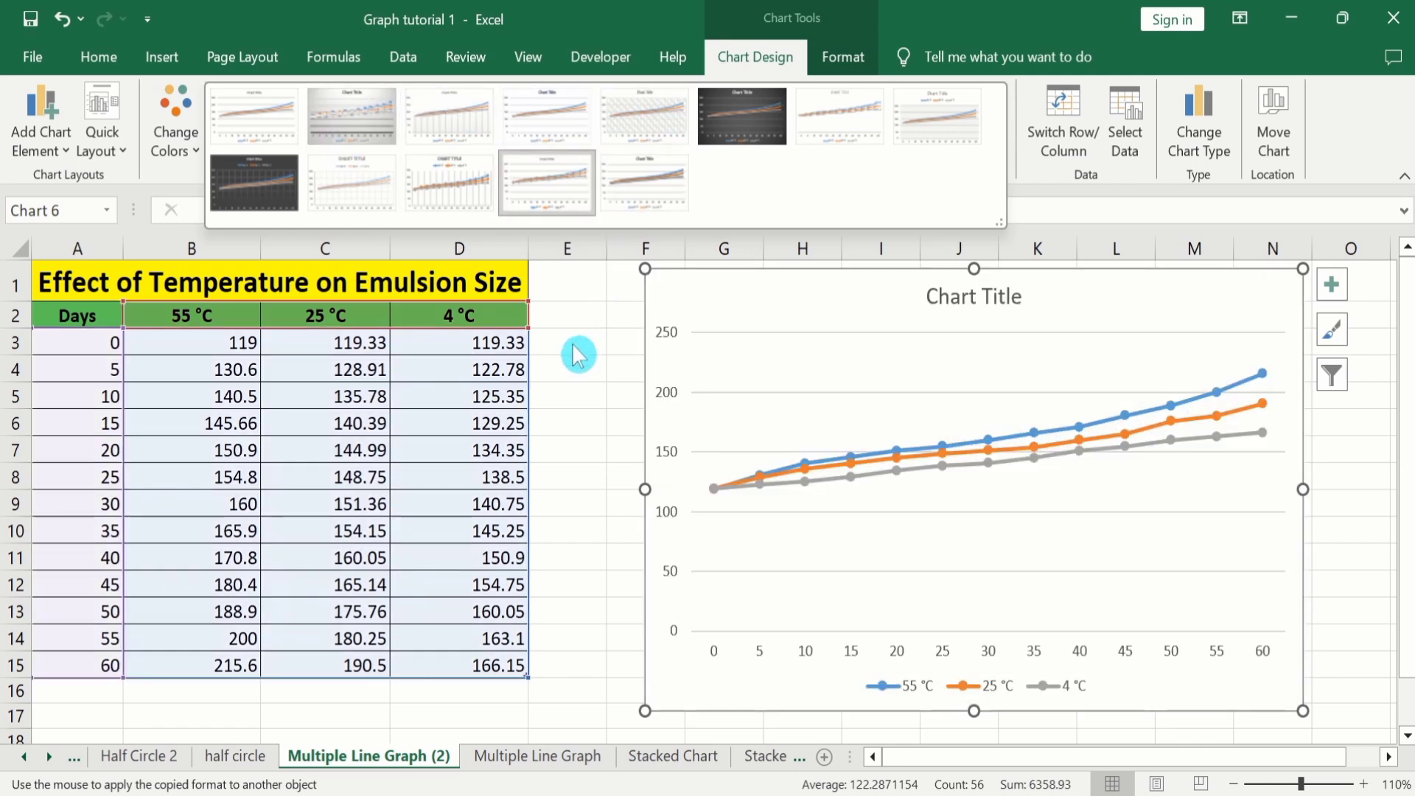
pyautogui.click(578, 355)
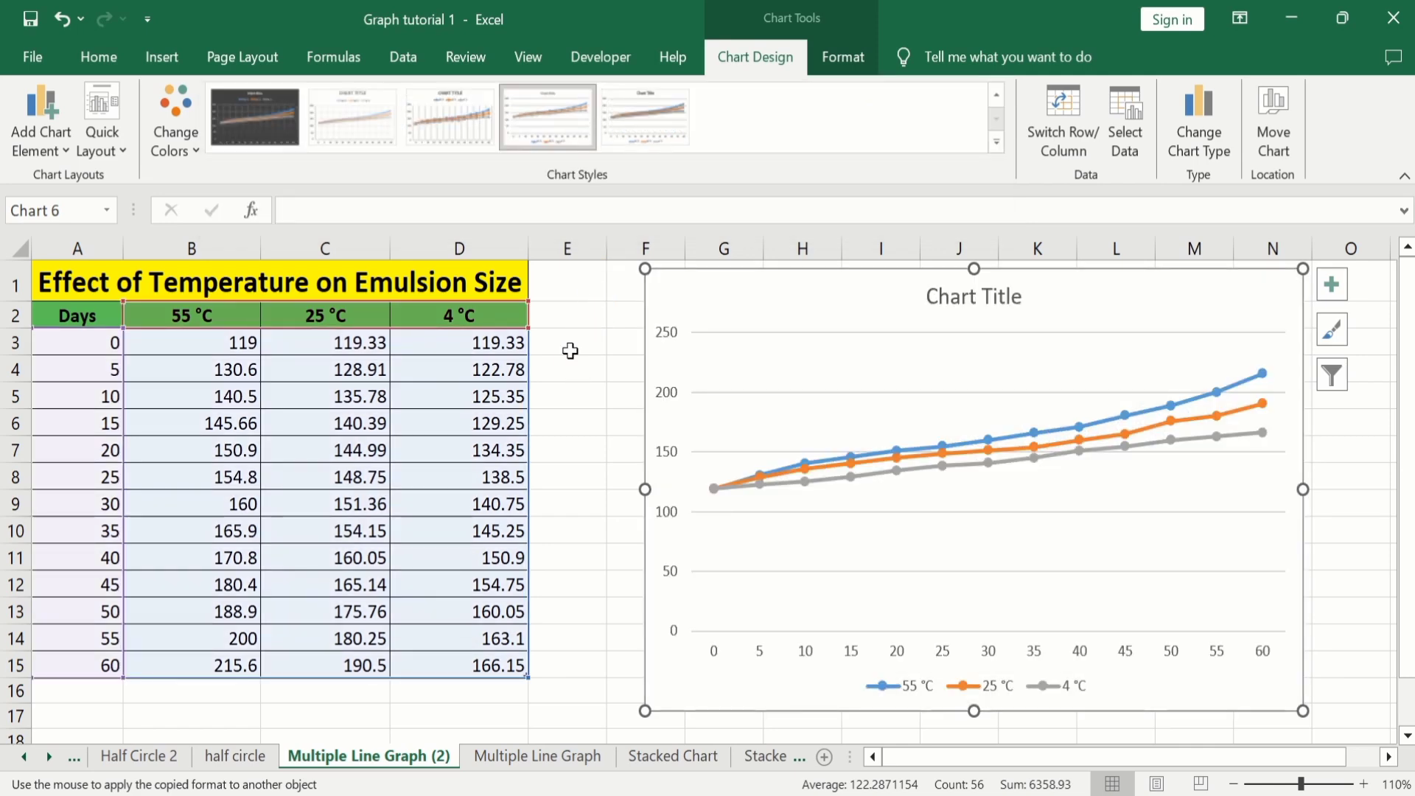
pyautogui.click(570, 351)
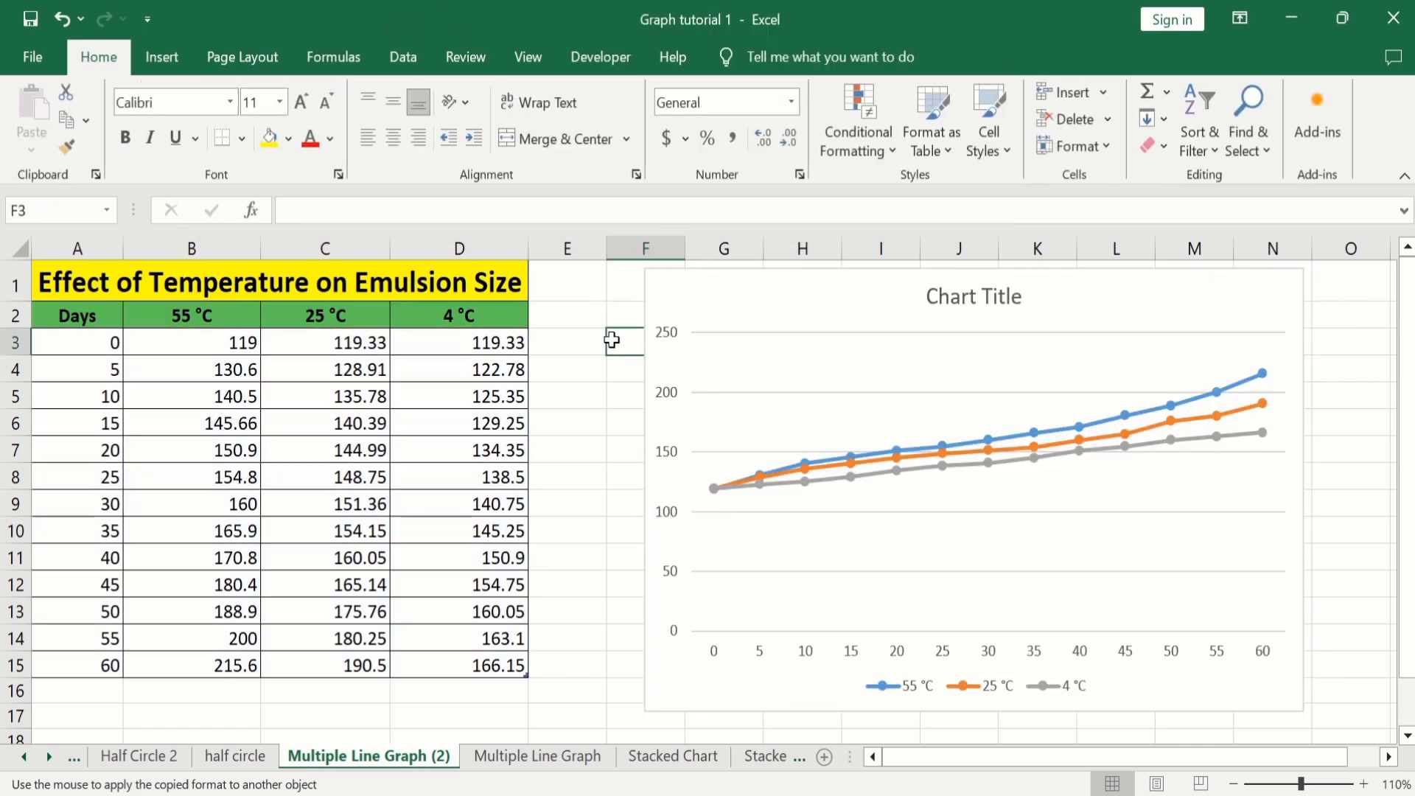
# Add axis titles to the line chart and remove its gridlines
pyautogui.click(694, 286)
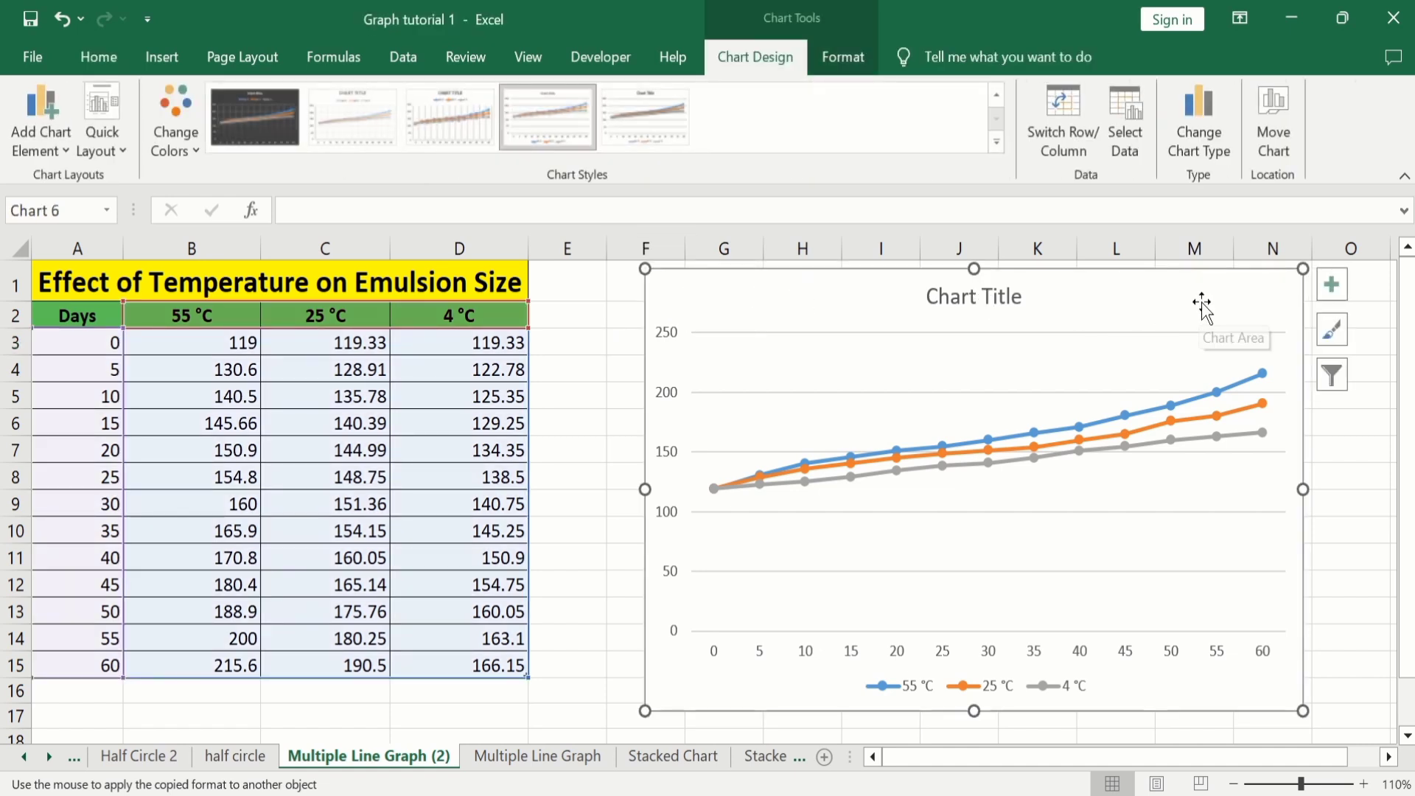
pyautogui.click(1331, 286)
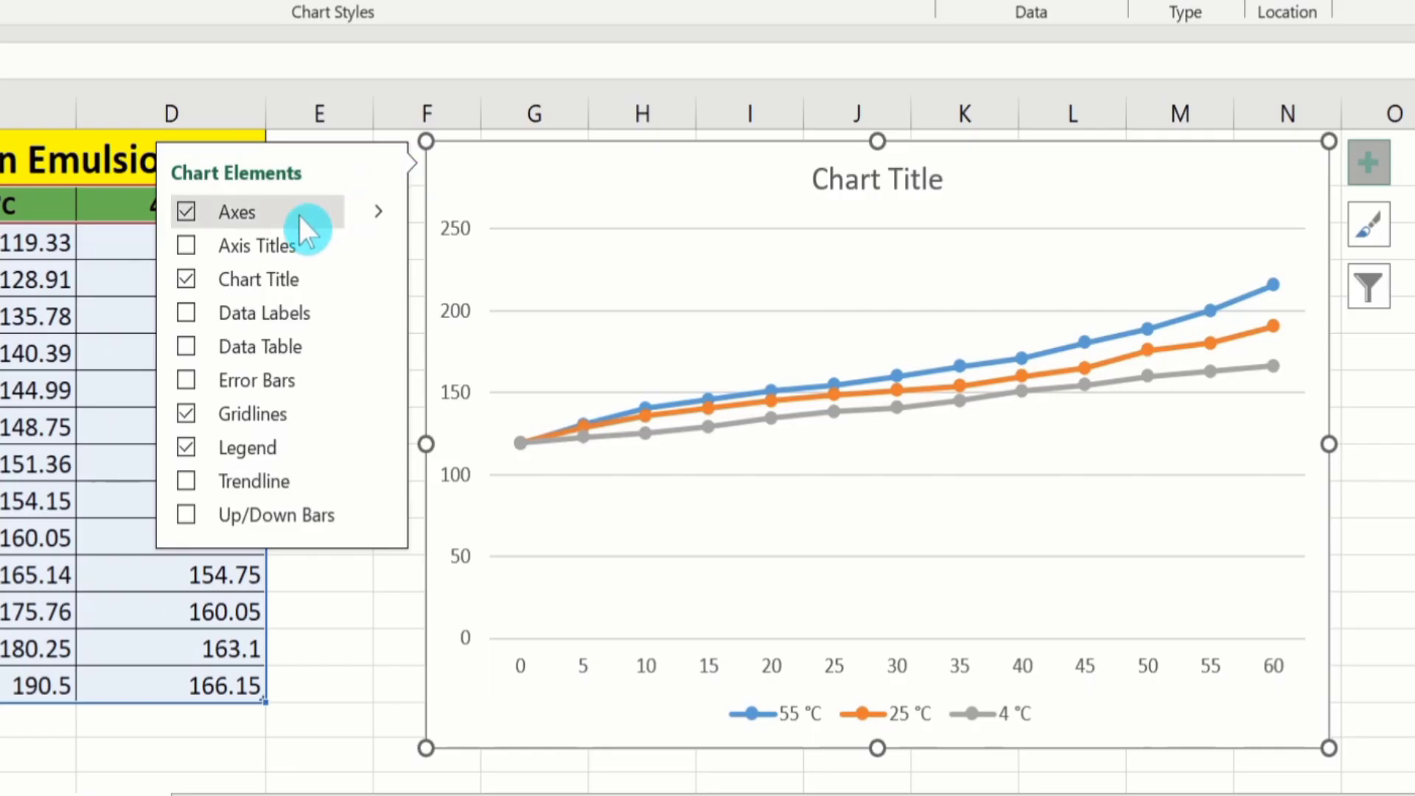
pyautogui.click(185, 245)
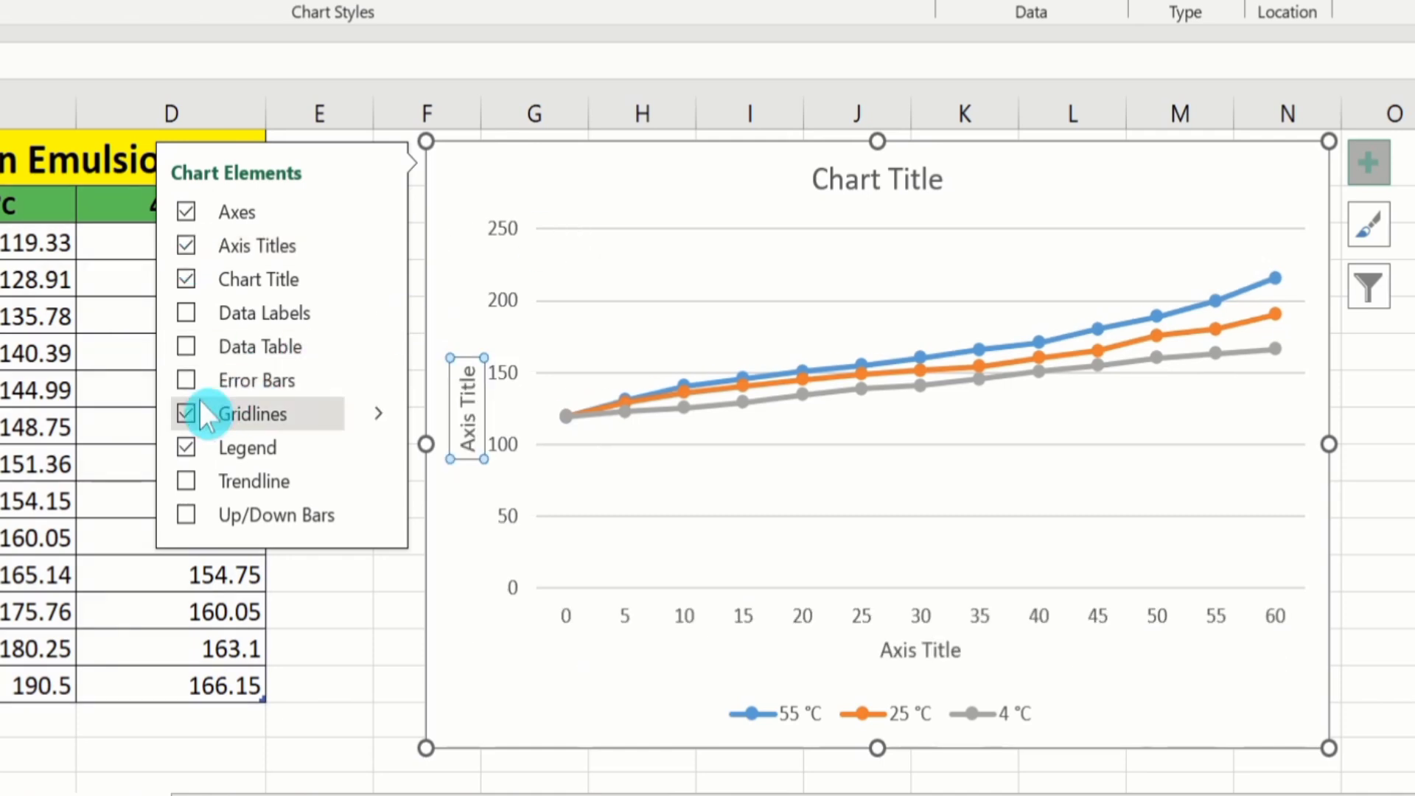
pyautogui.click(184, 413)
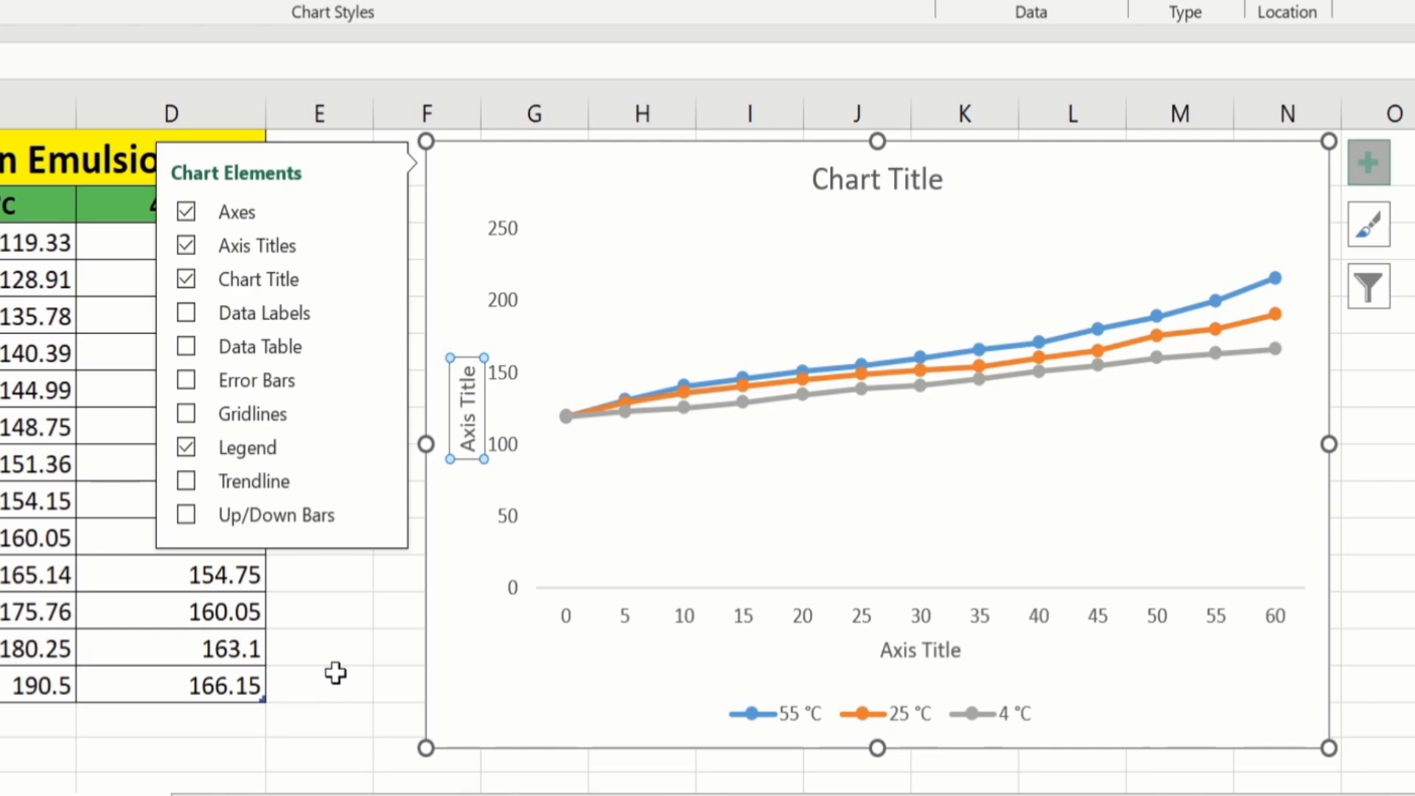
pyautogui.click(329, 610)
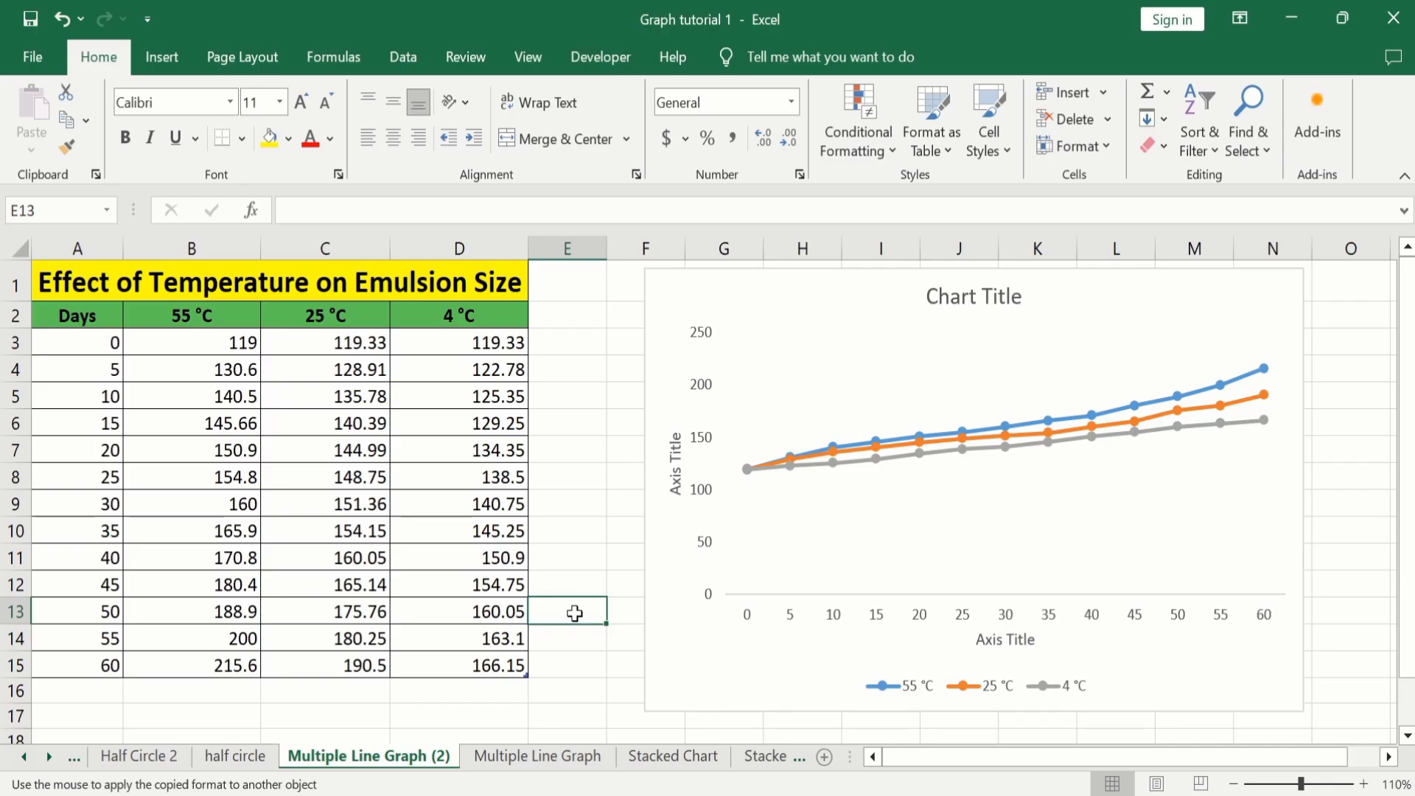
# Link the chart title to the merged heading cell A1:D1, "Effect of Temperature on Emulsion Size"
pyautogui.click(958, 297)
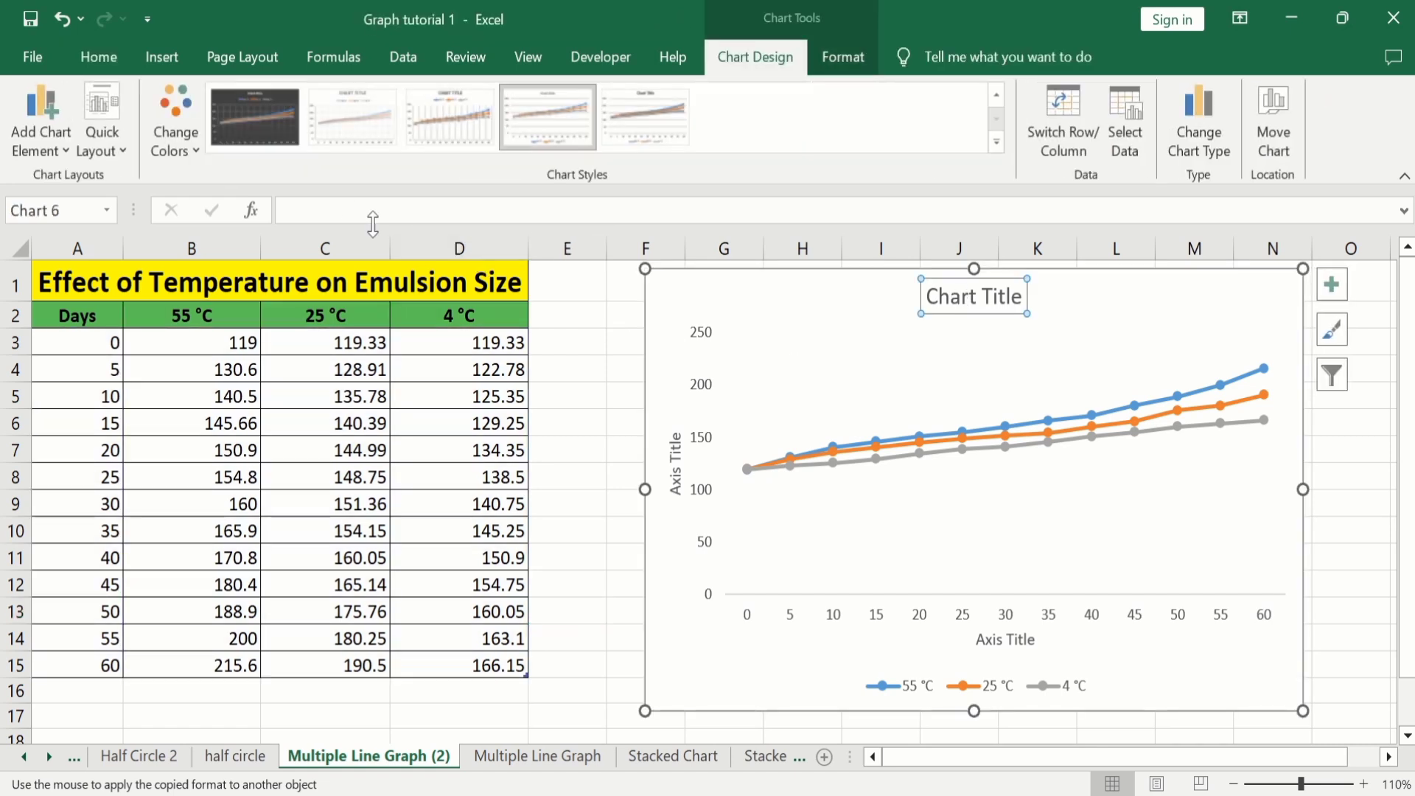
pyautogui.click(343, 207)
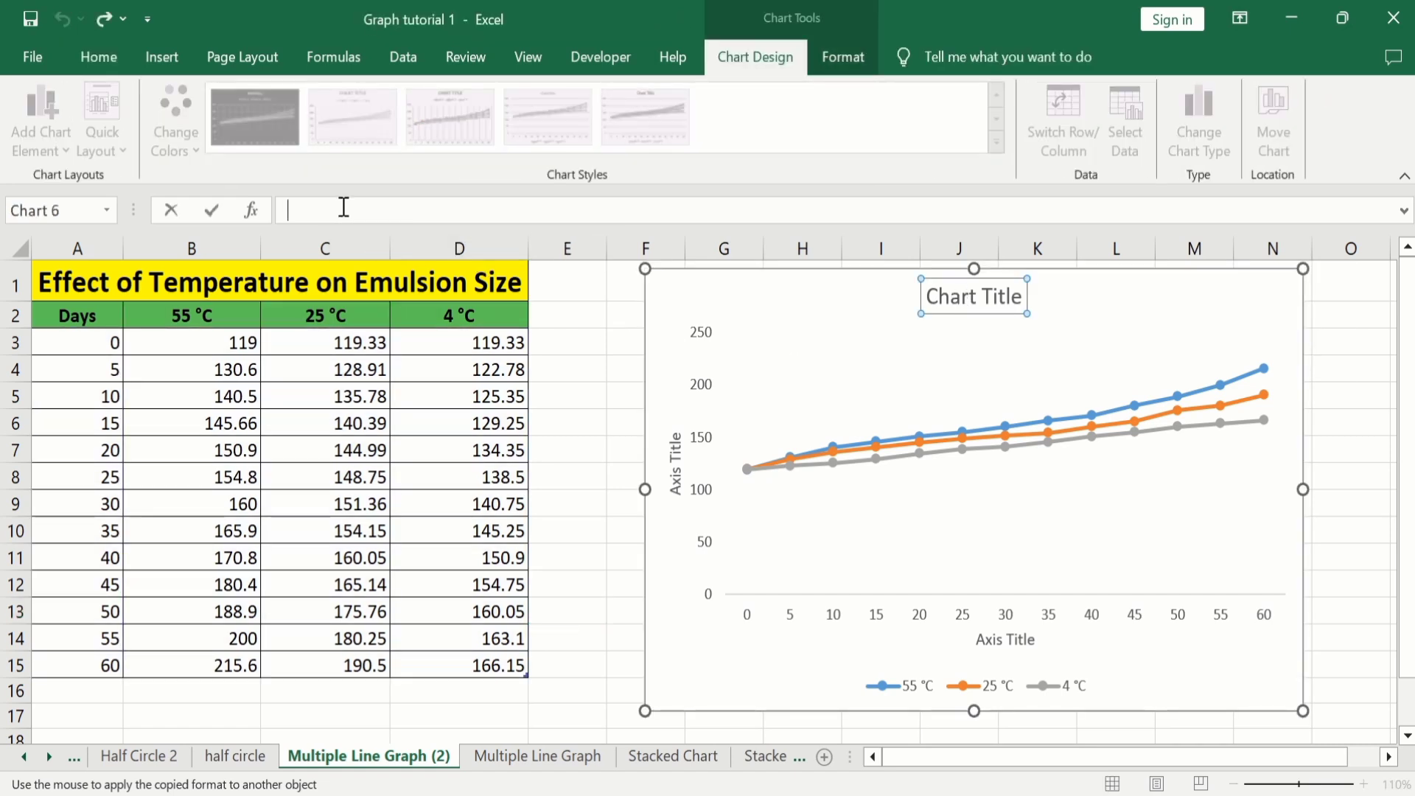
pyautogui.write('=')
pyautogui.click(297, 278)
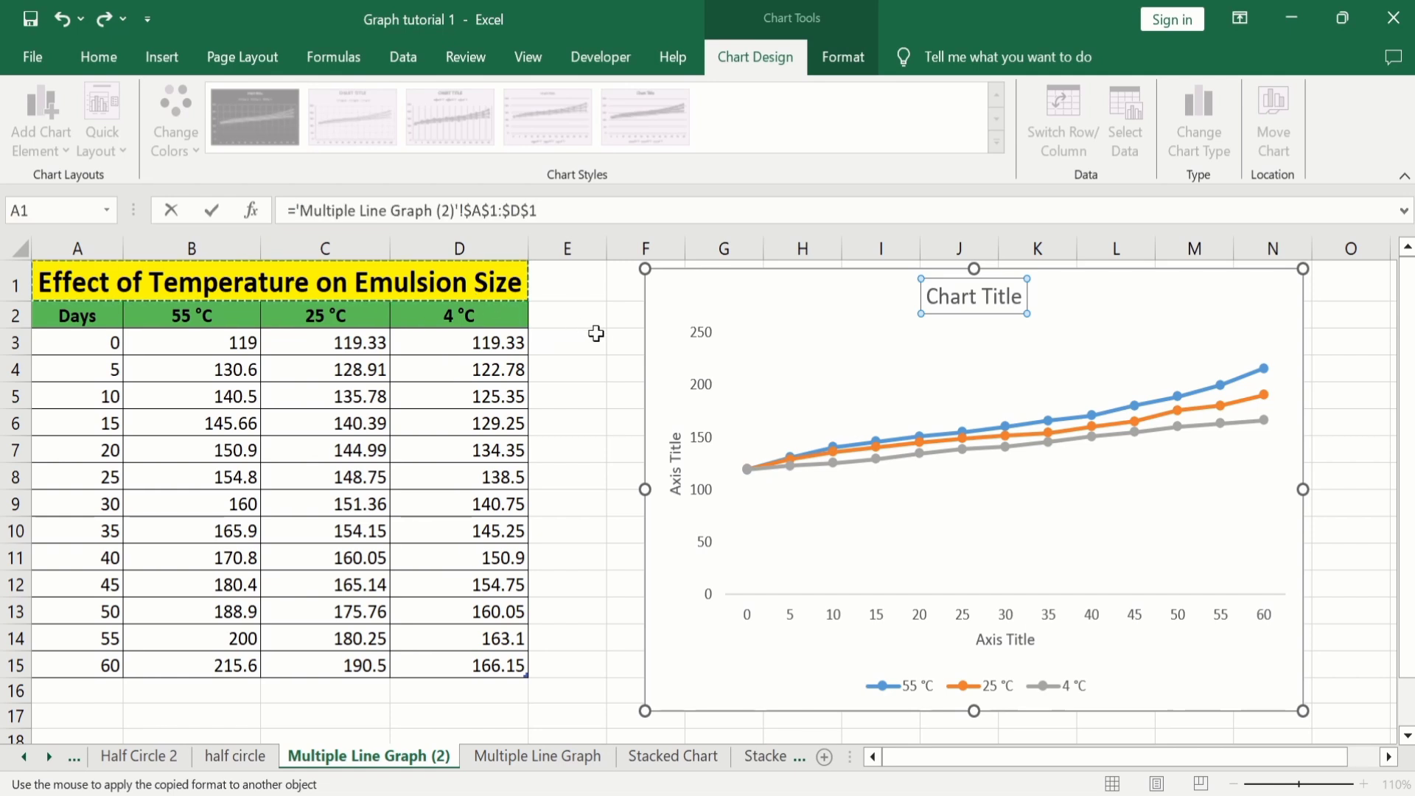
pyautogui.press('Return')
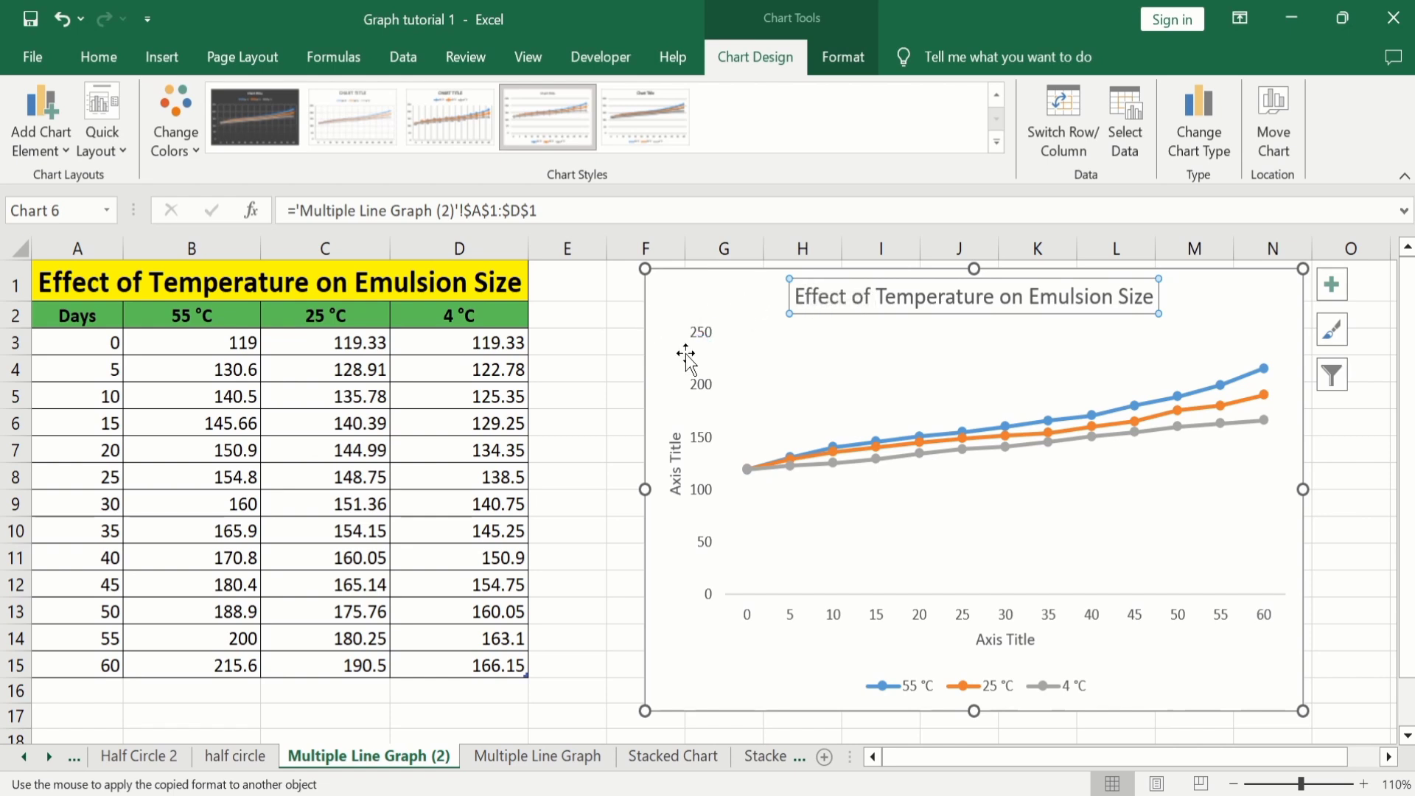
# Set the vertical axis title to "Droplet Size (nm)"
pyautogui.click(676, 451)
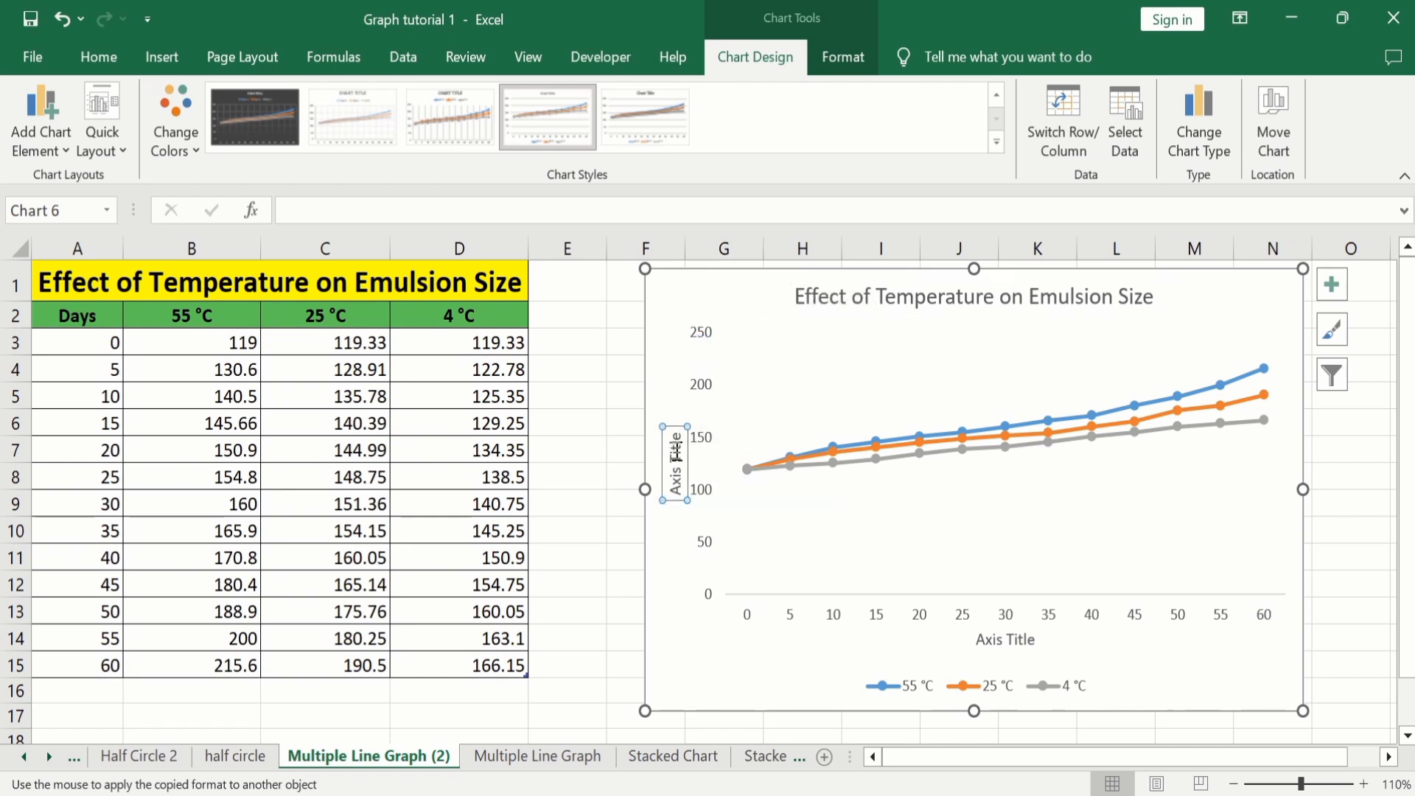
pyautogui.click(386, 204)
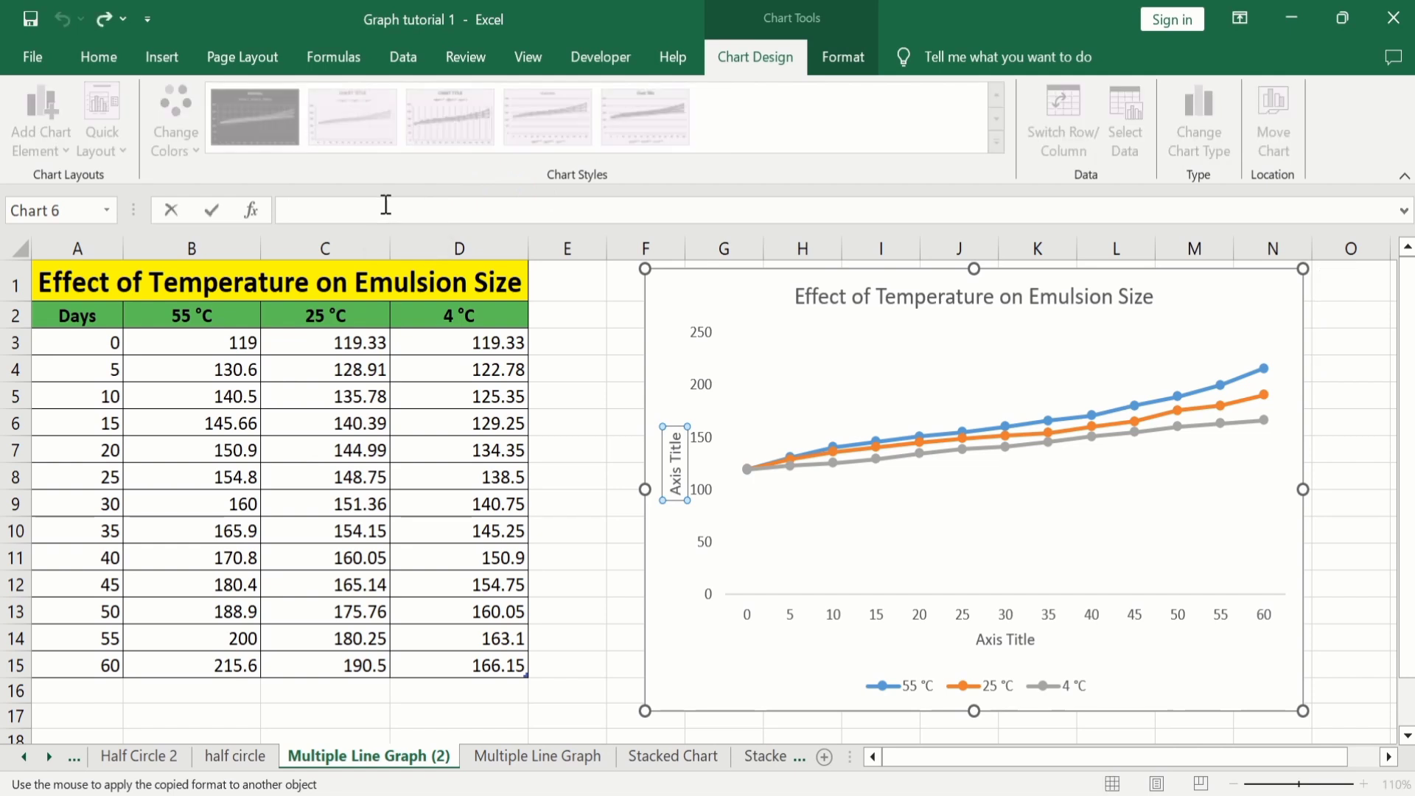
pyautogui.write('Droplet Size (nm')
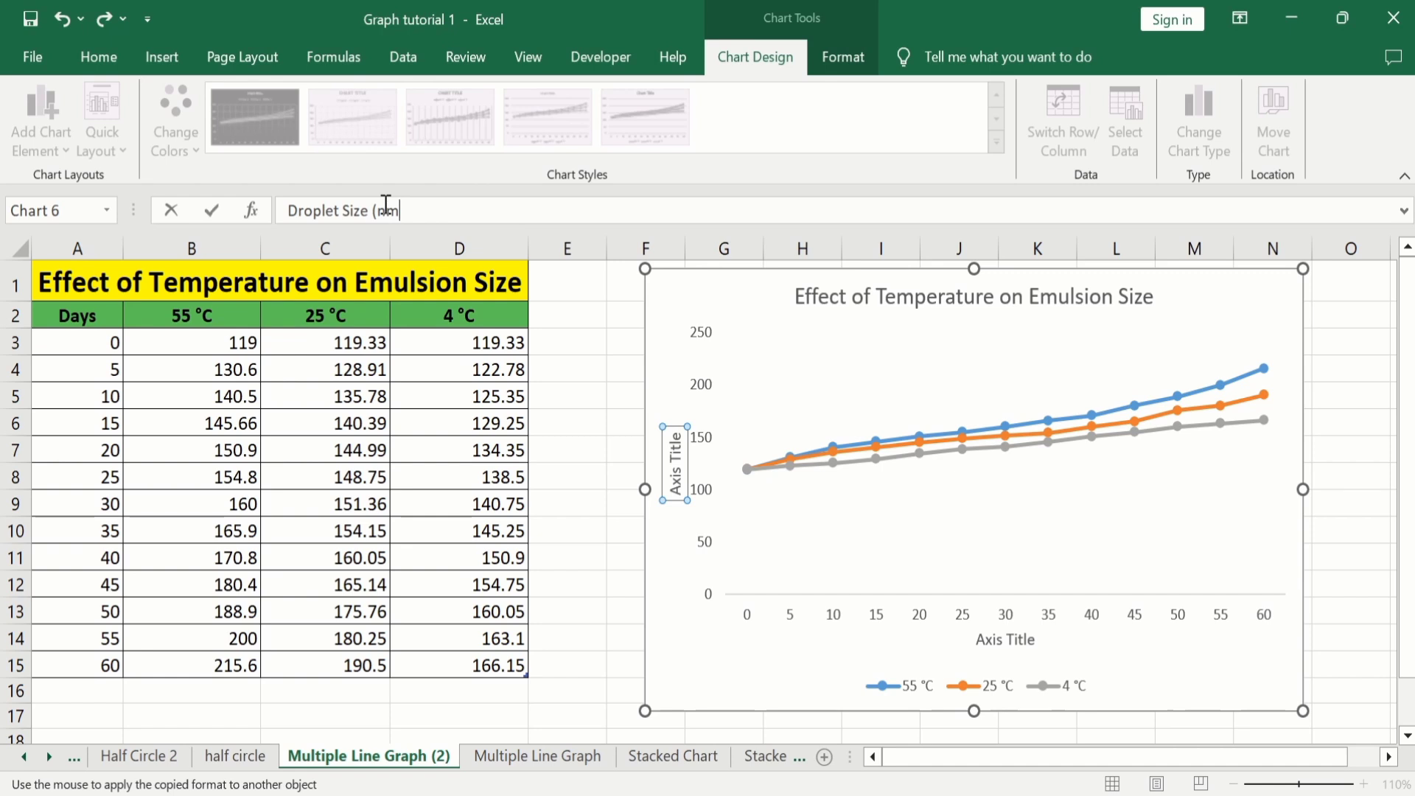
pyautogui.write(')')
pyautogui.press('Return')
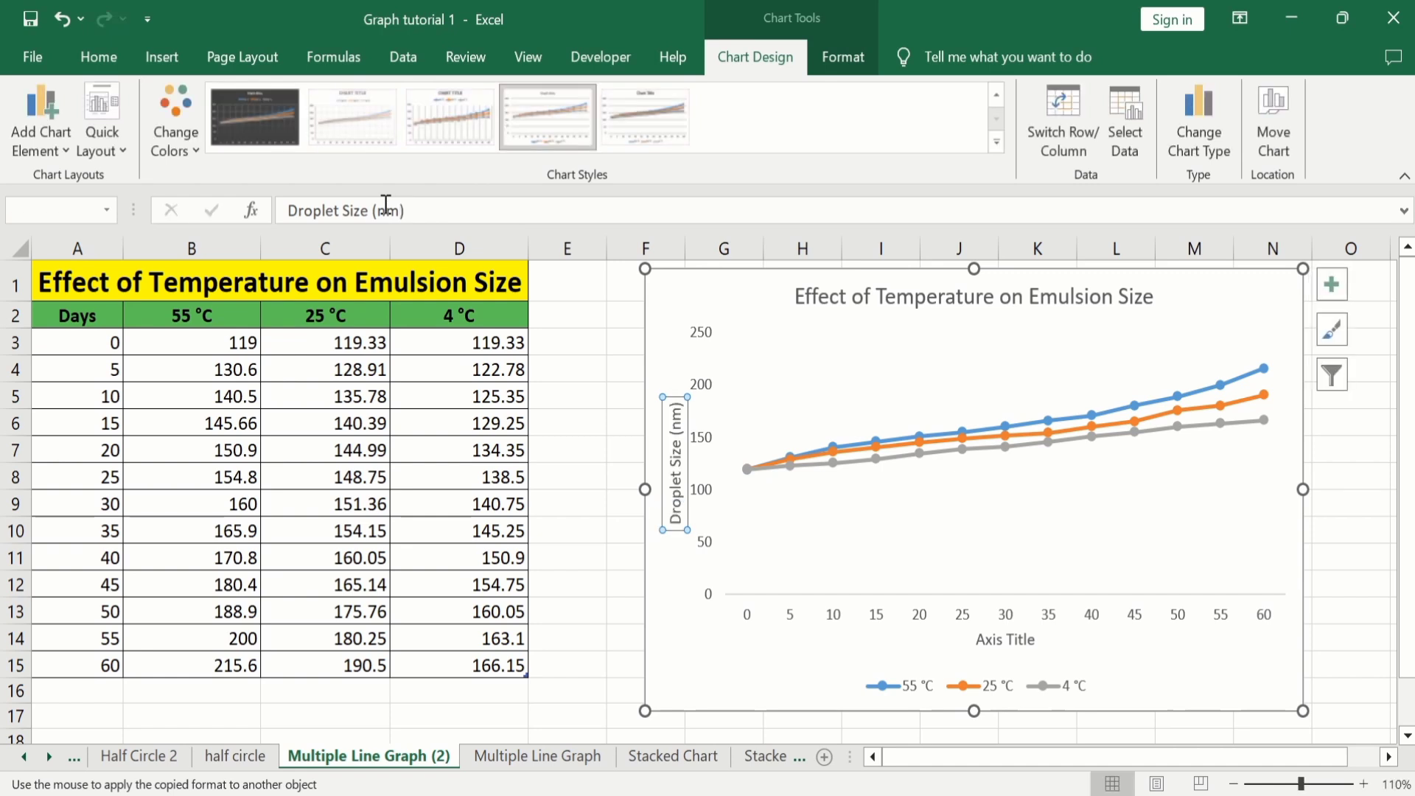
# Link the horizontal axis title to the "Days" header cell A2
pyautogui.click(994, 643)
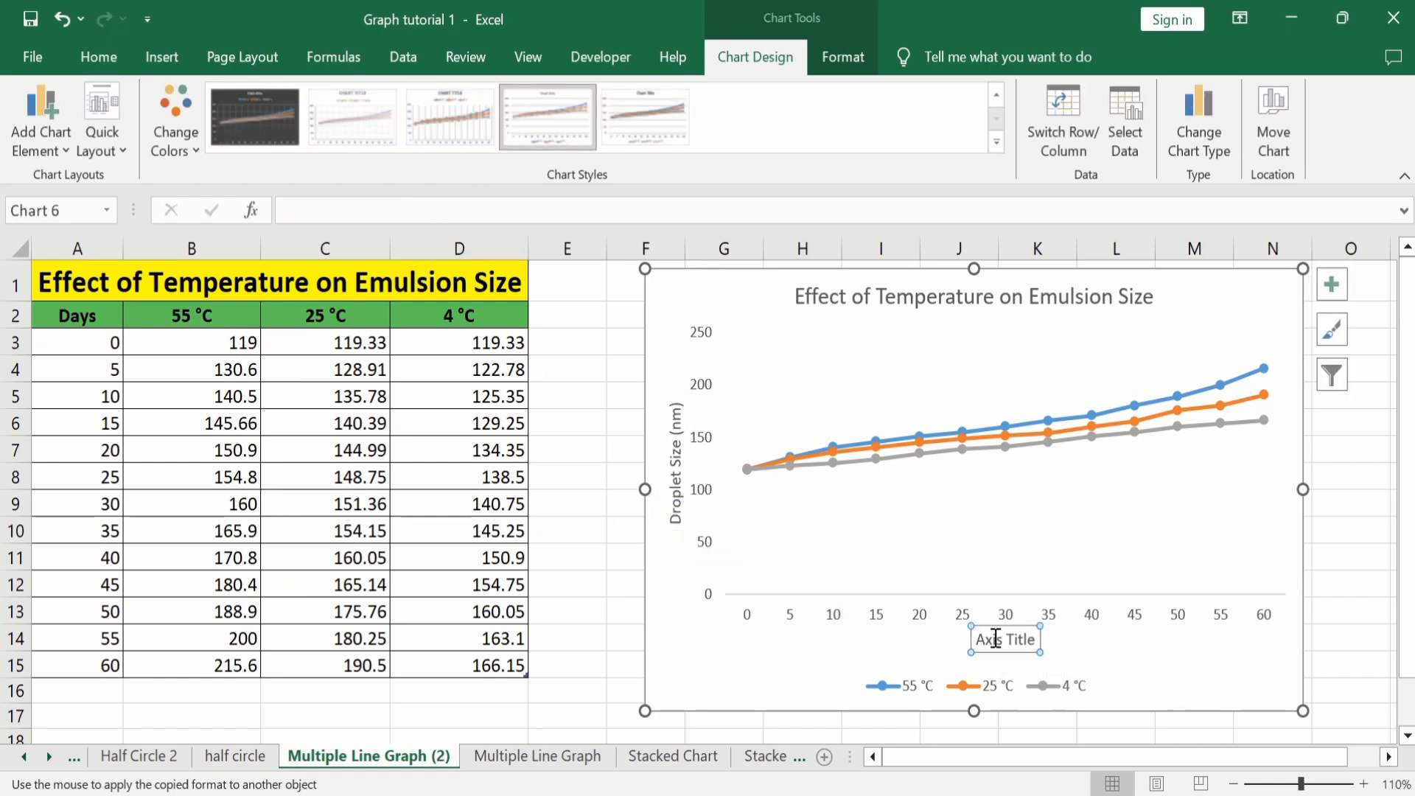
pyautogui.click(375, 200)
pyautogui.write('=')
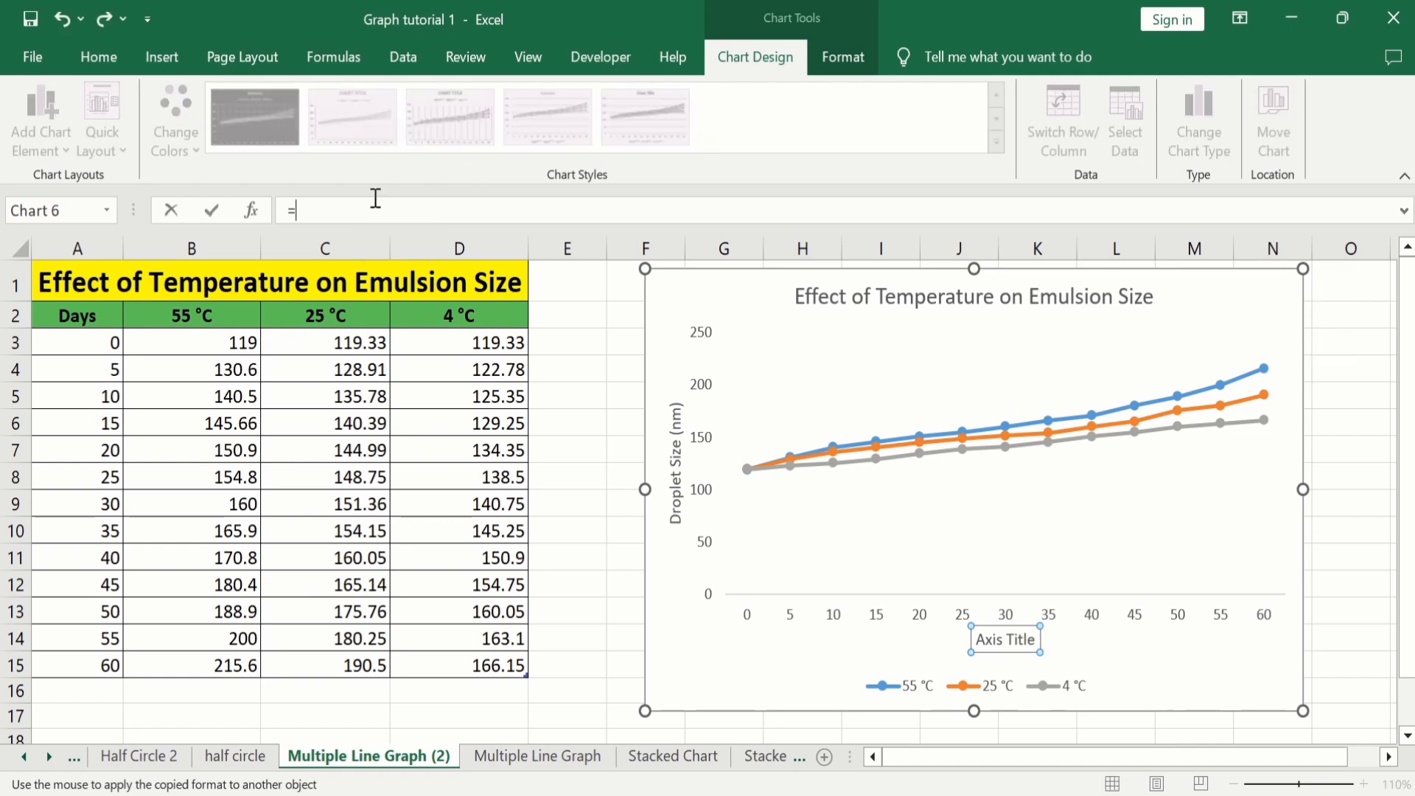
pyautogui.click(84, 318)
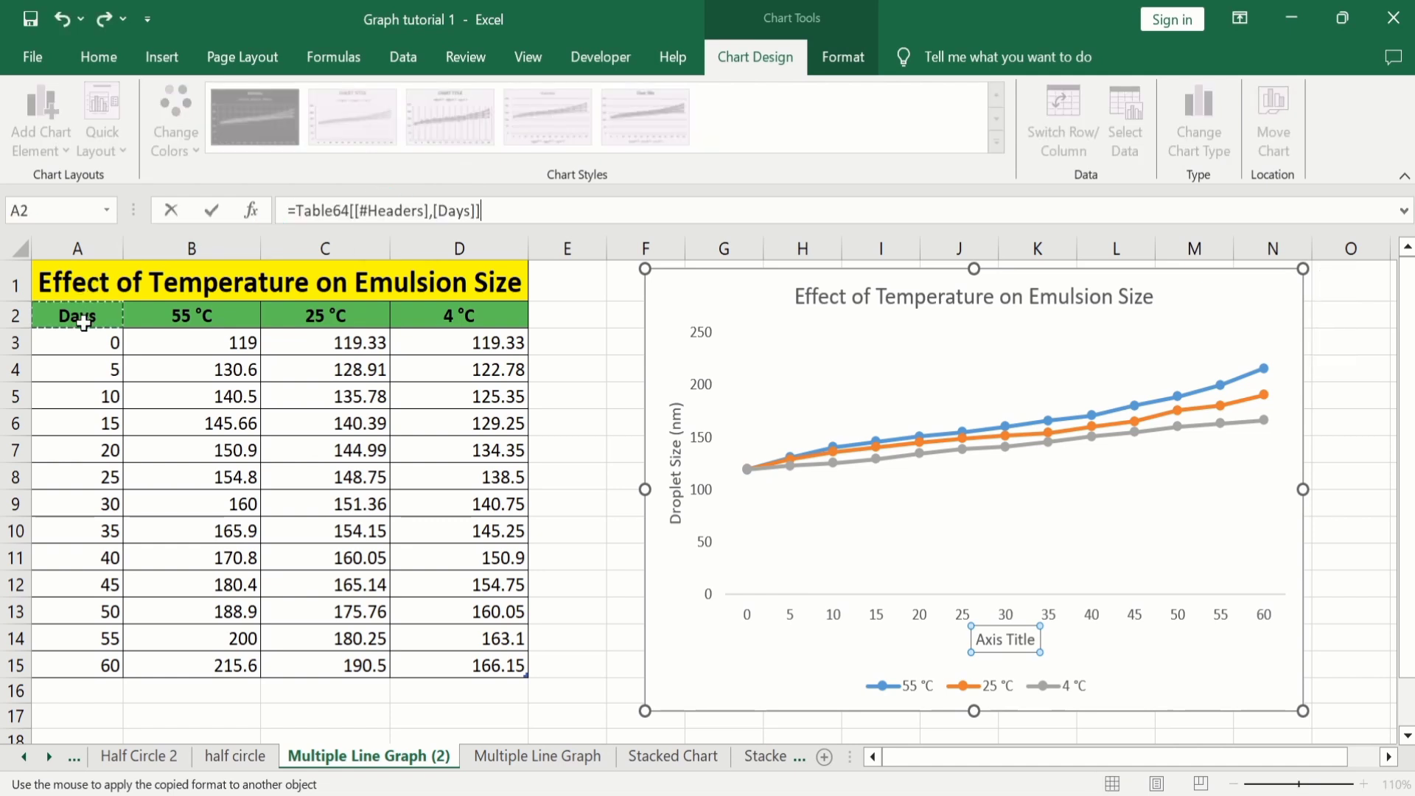
pyautogui.press('Return')
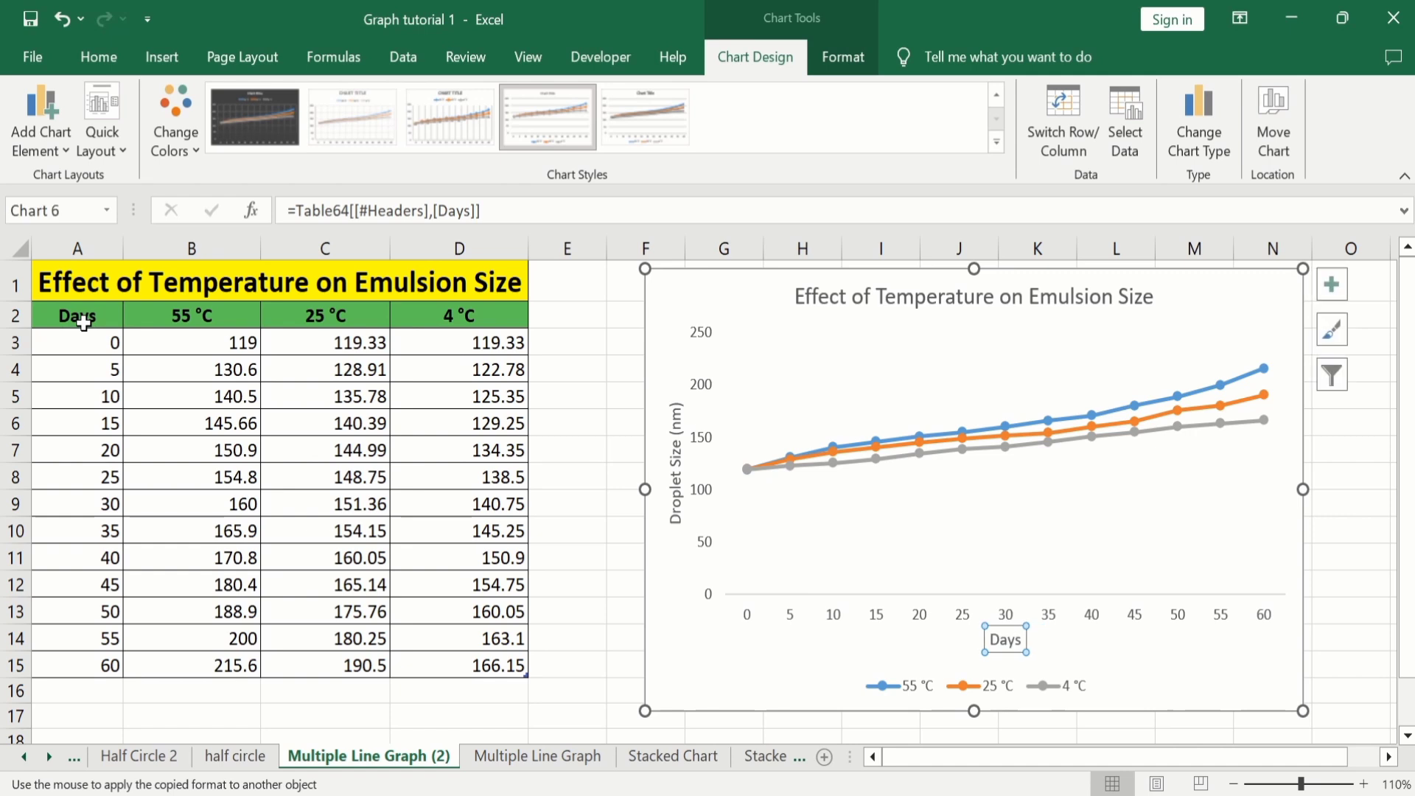
pyautogui.click(571, 476)
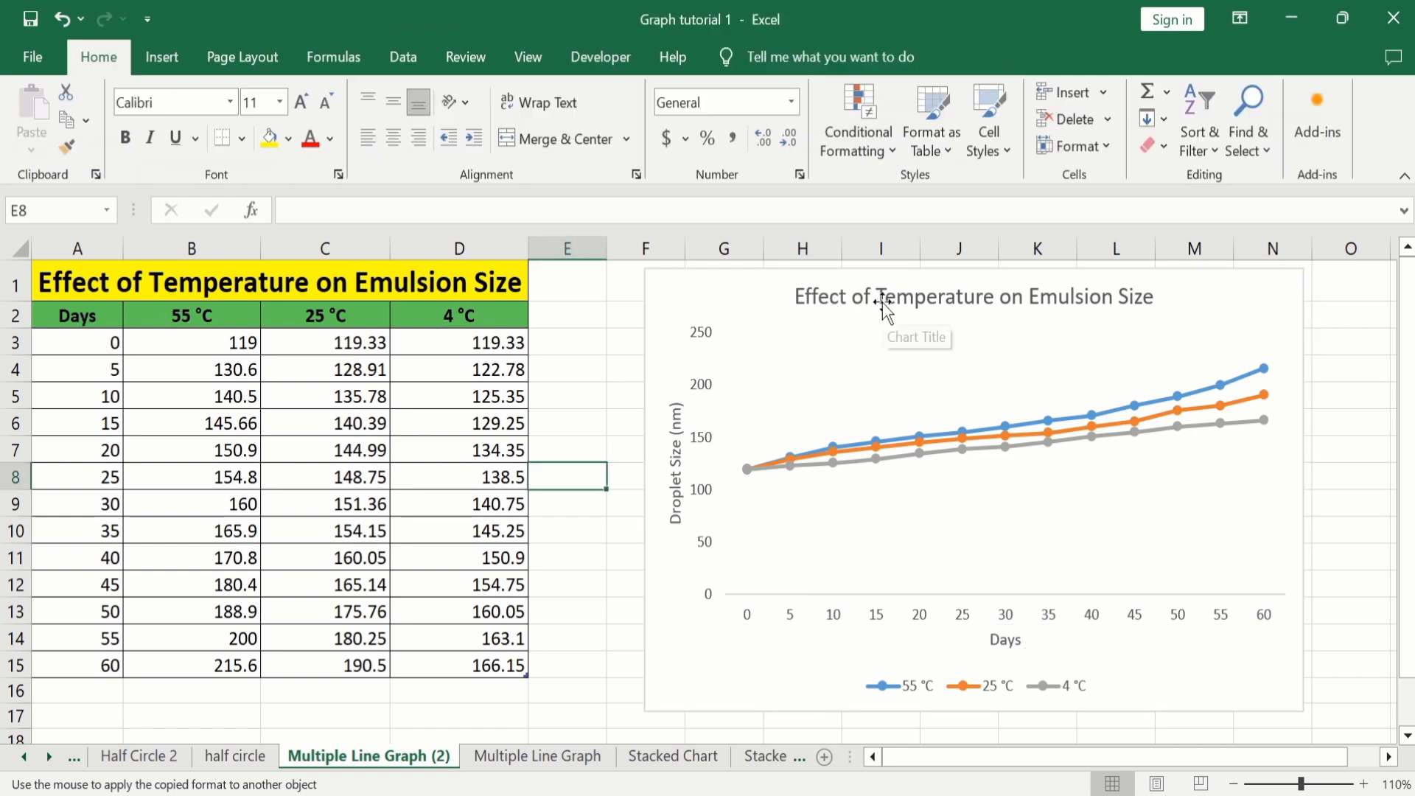
# Format the chart title in black, bold, 18-point text
pyautogui.click(835, 297)
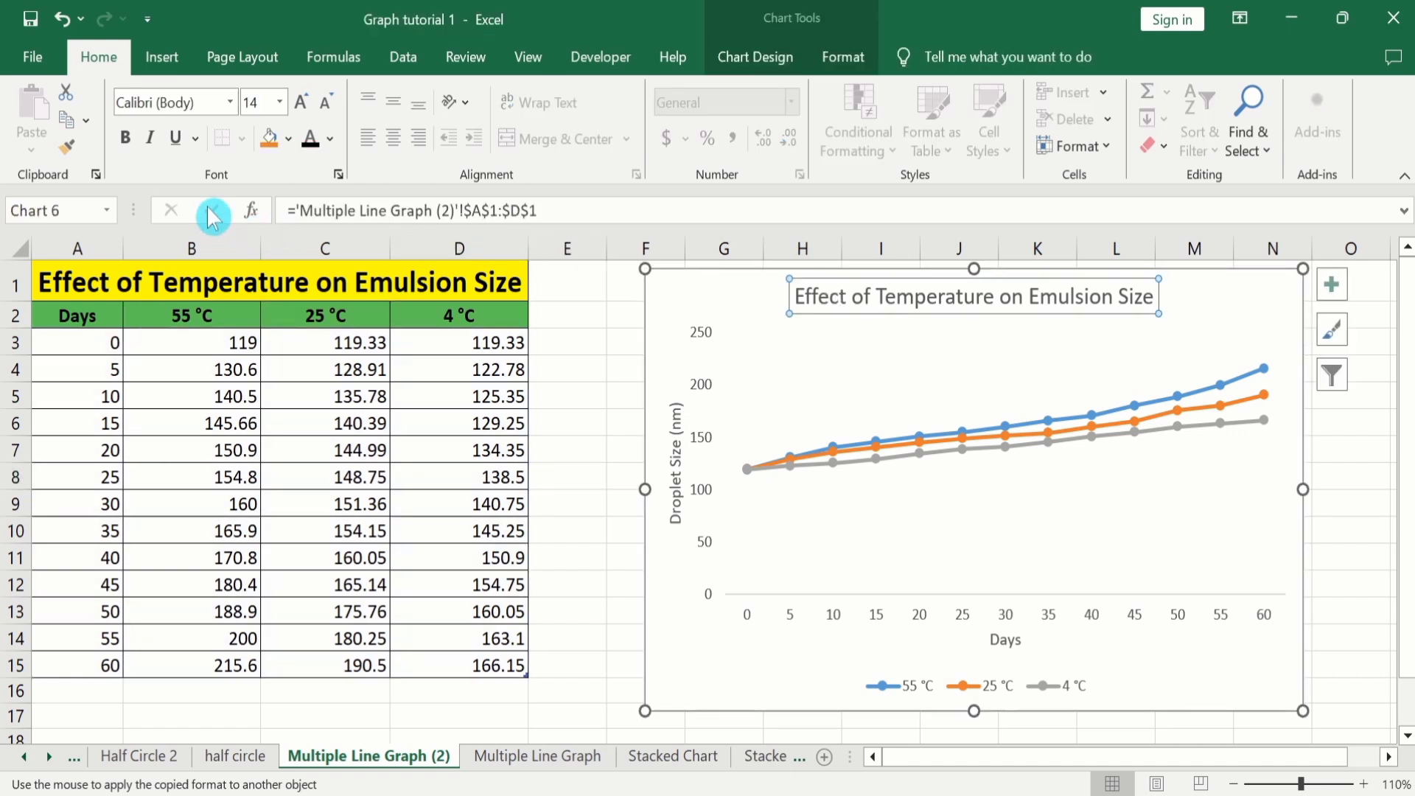
pyautogui.click(331, 139)
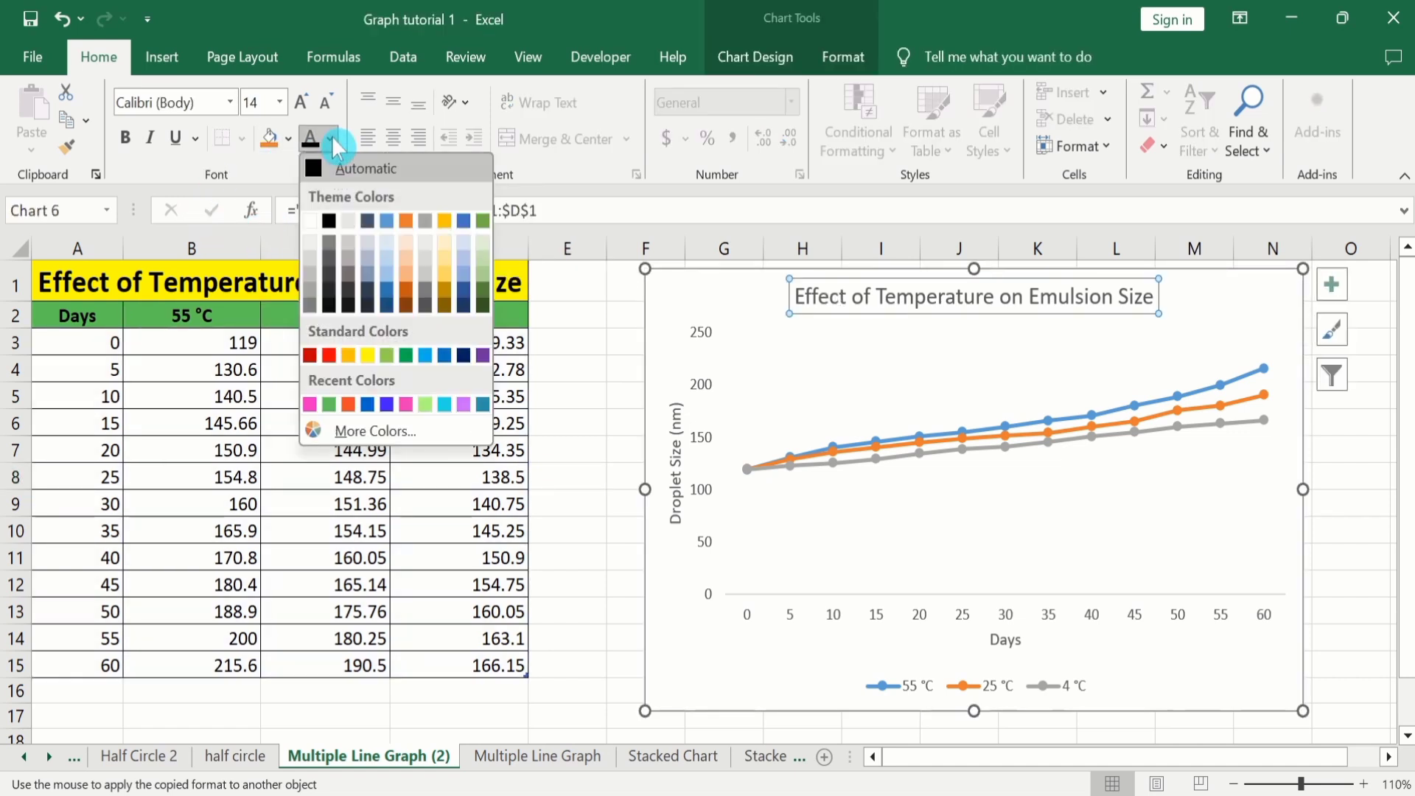
pyautogui.click(329, 220)
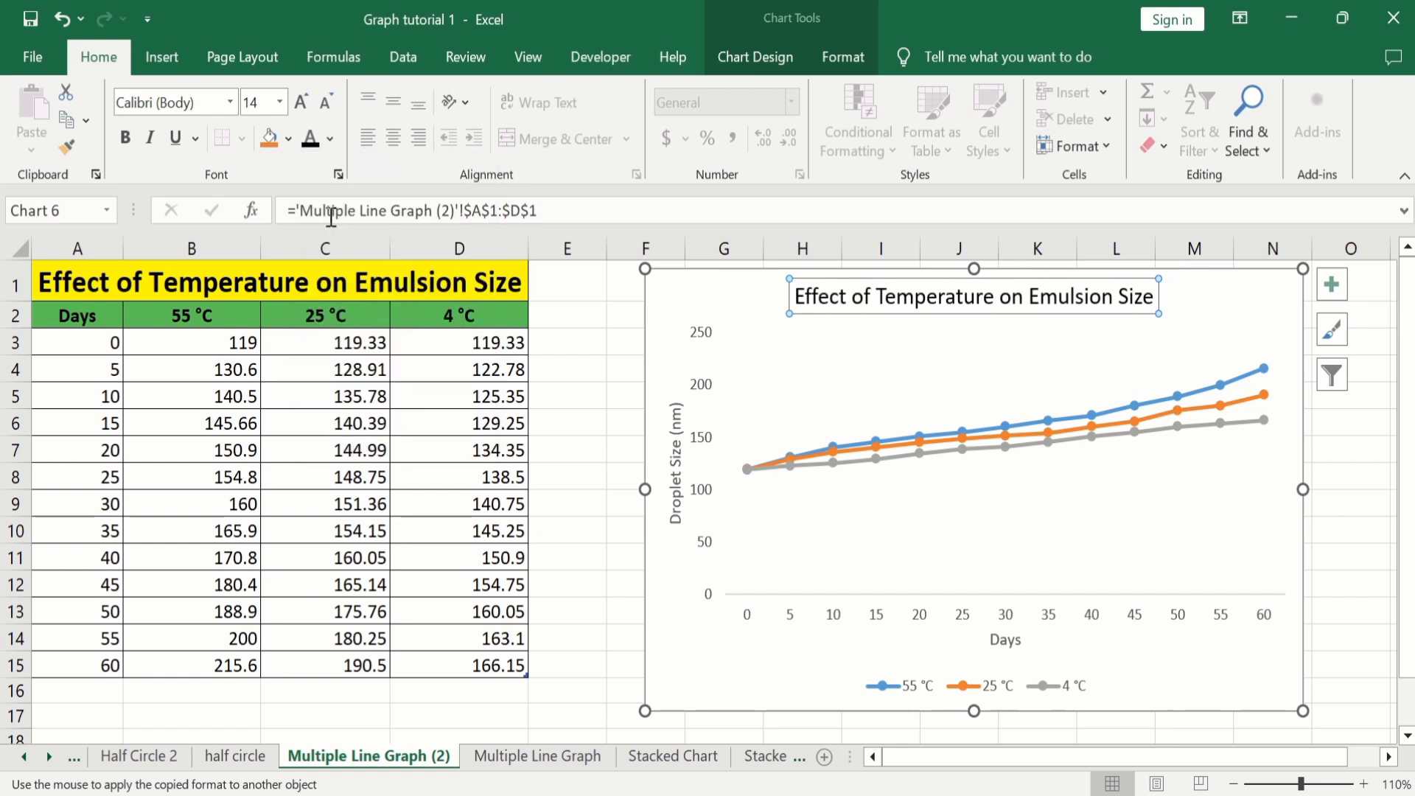
pyautogui.click(127, 140)
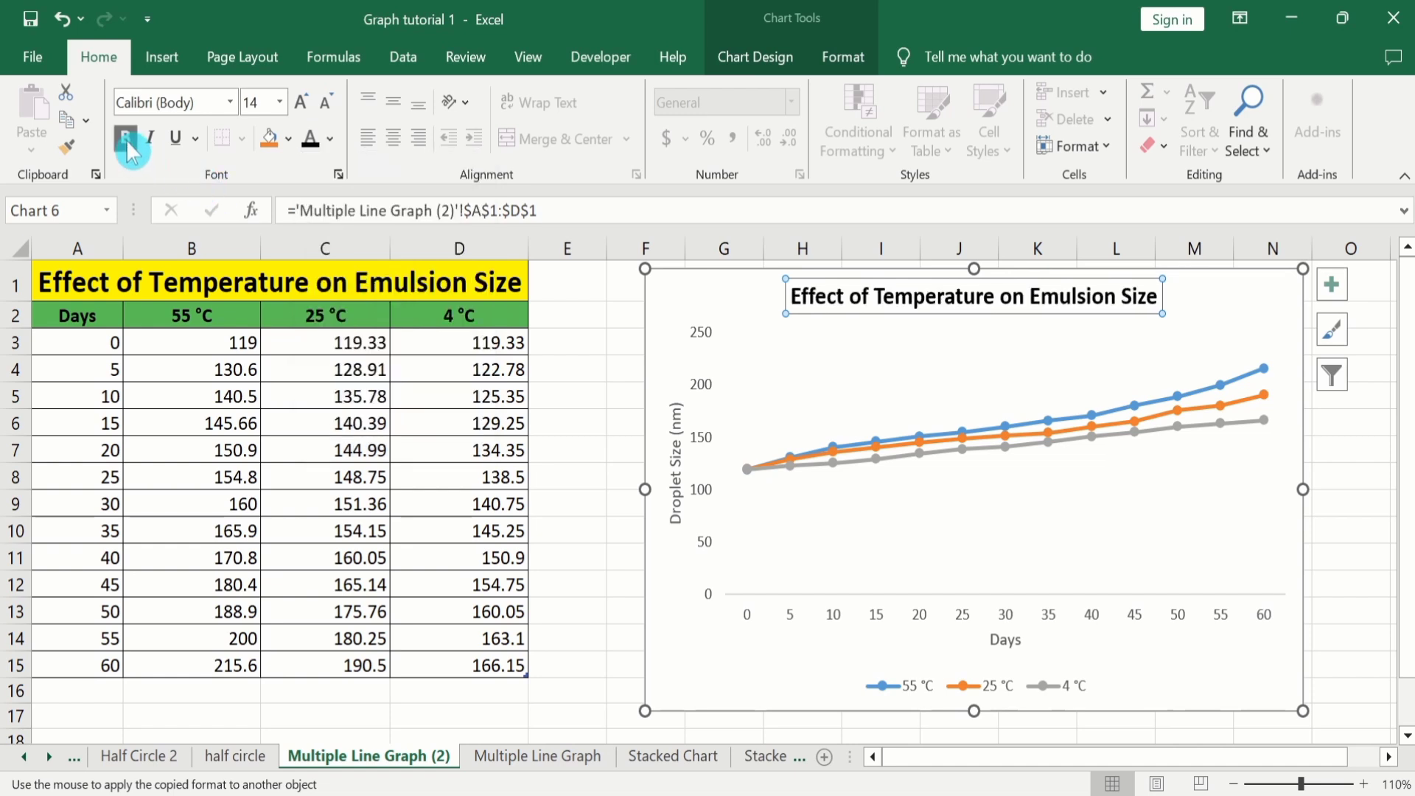
pyautogui.click(281, 103)
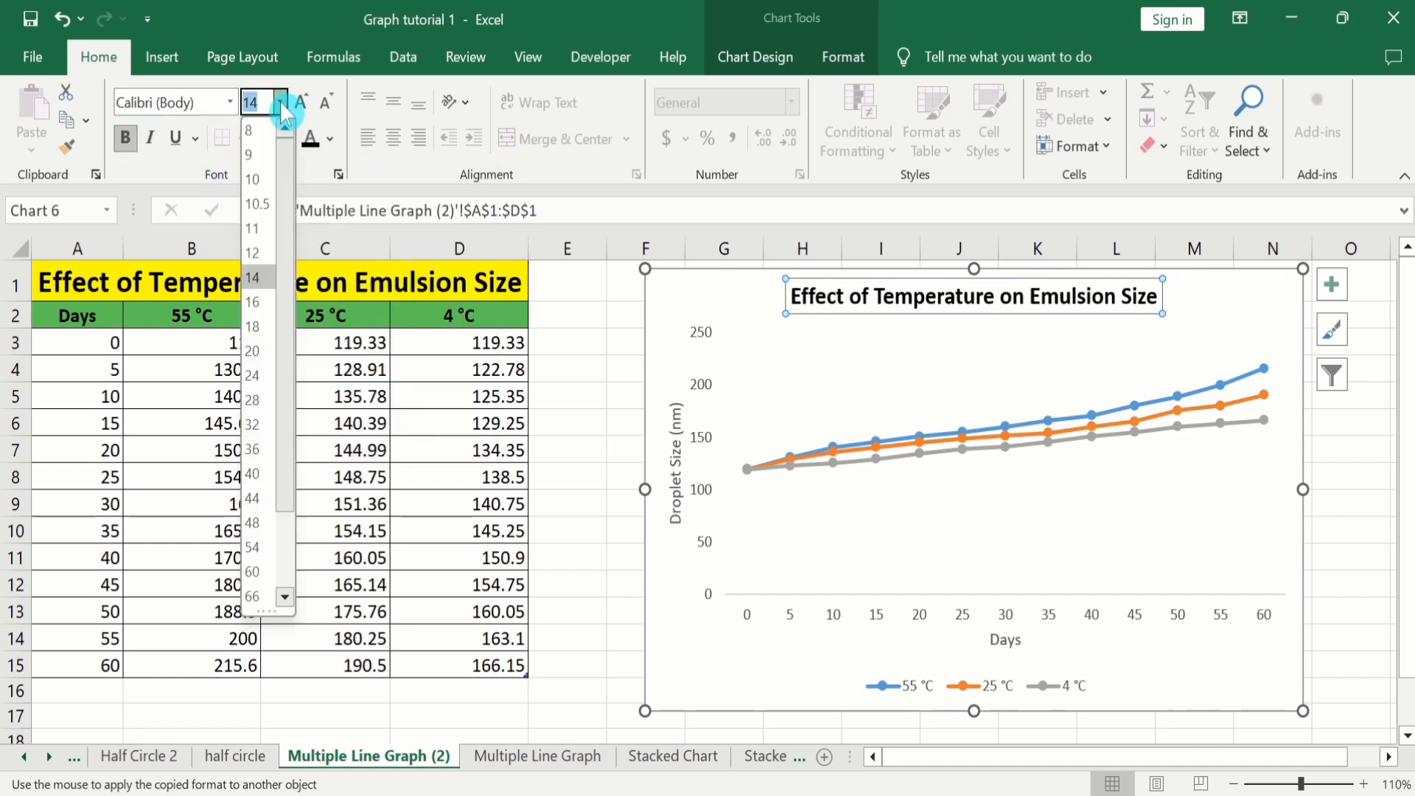
pyautogui.click(252, 327)
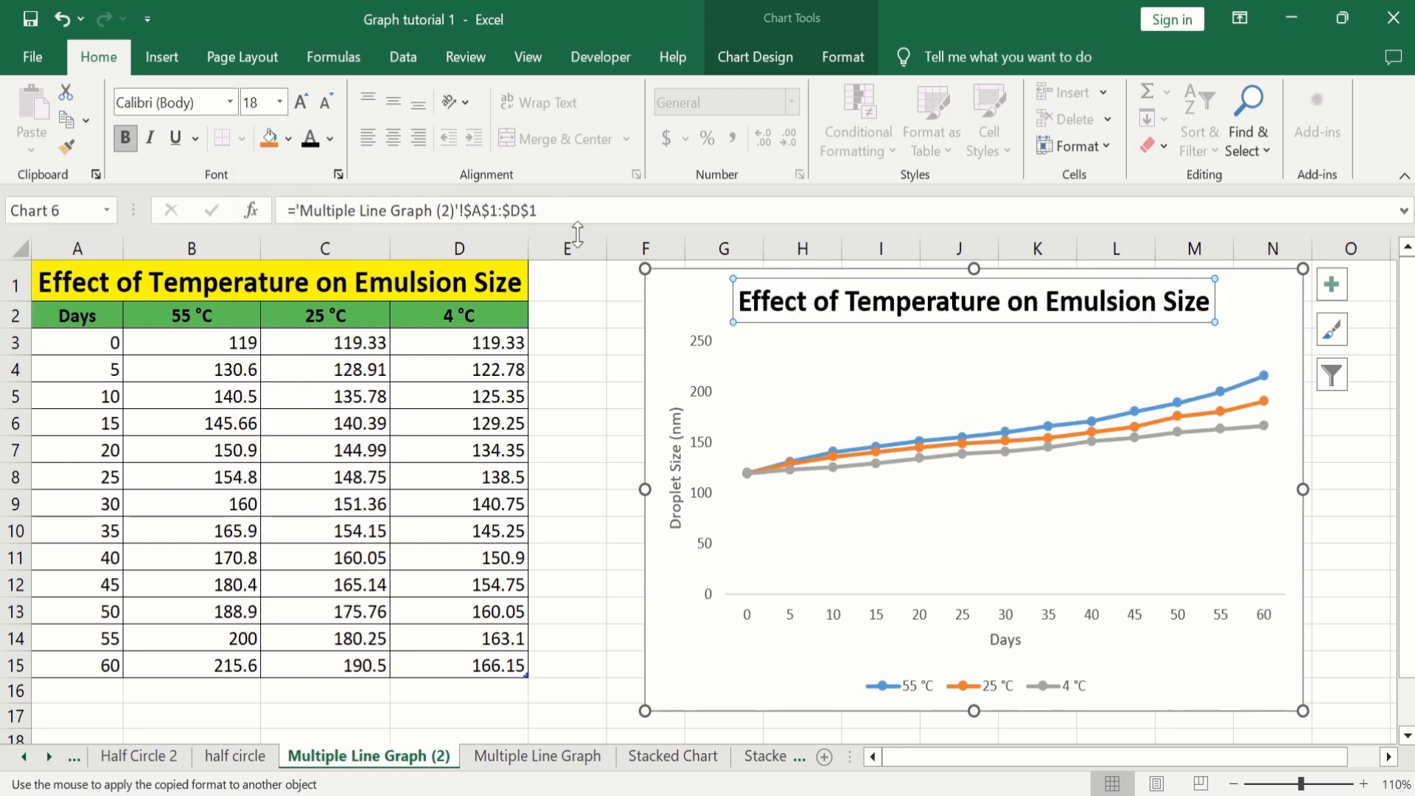
# Format the vertical axis title "Droplet Size (nm)" in bold, black, 11-point text
pyautogui.click(674, 464)
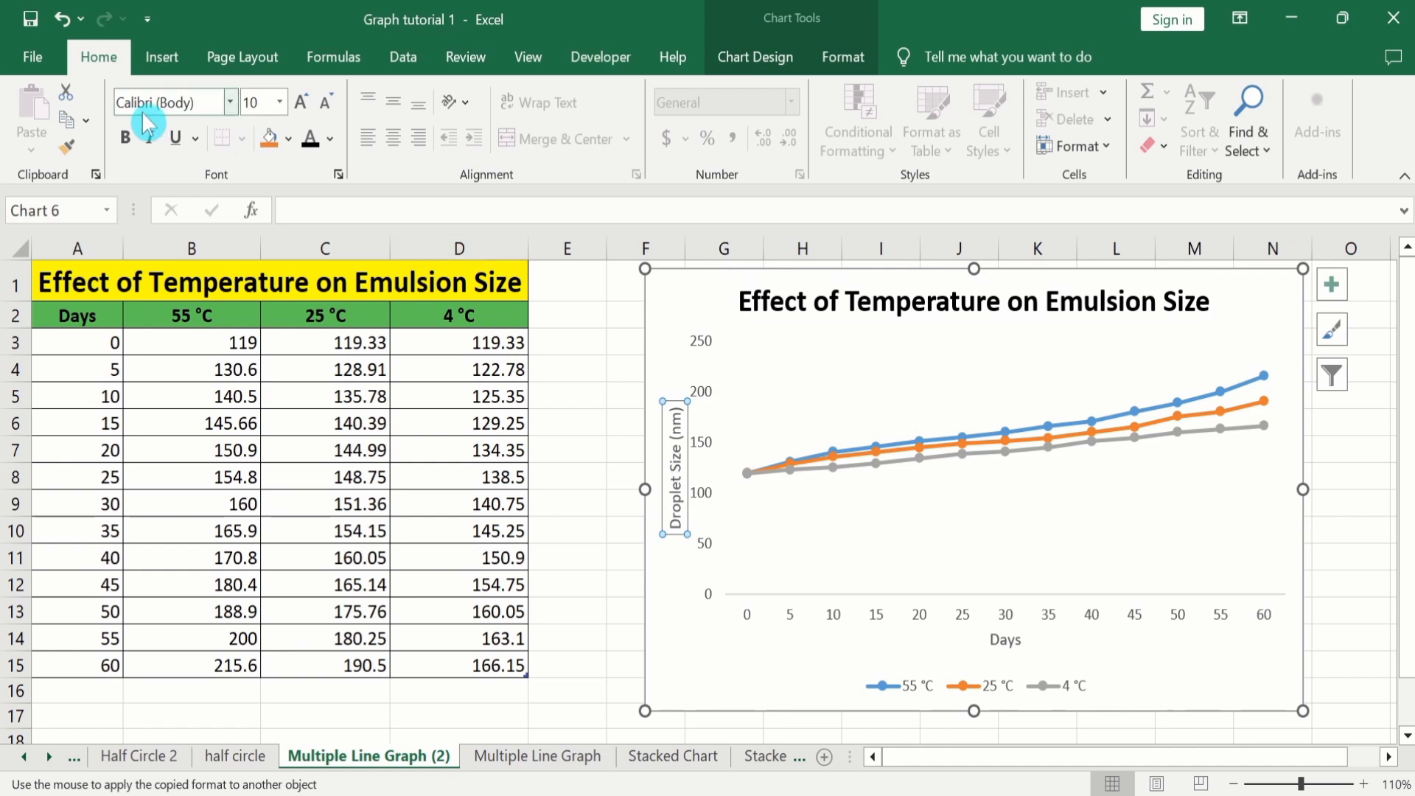
pyautogui.click(127, 138)
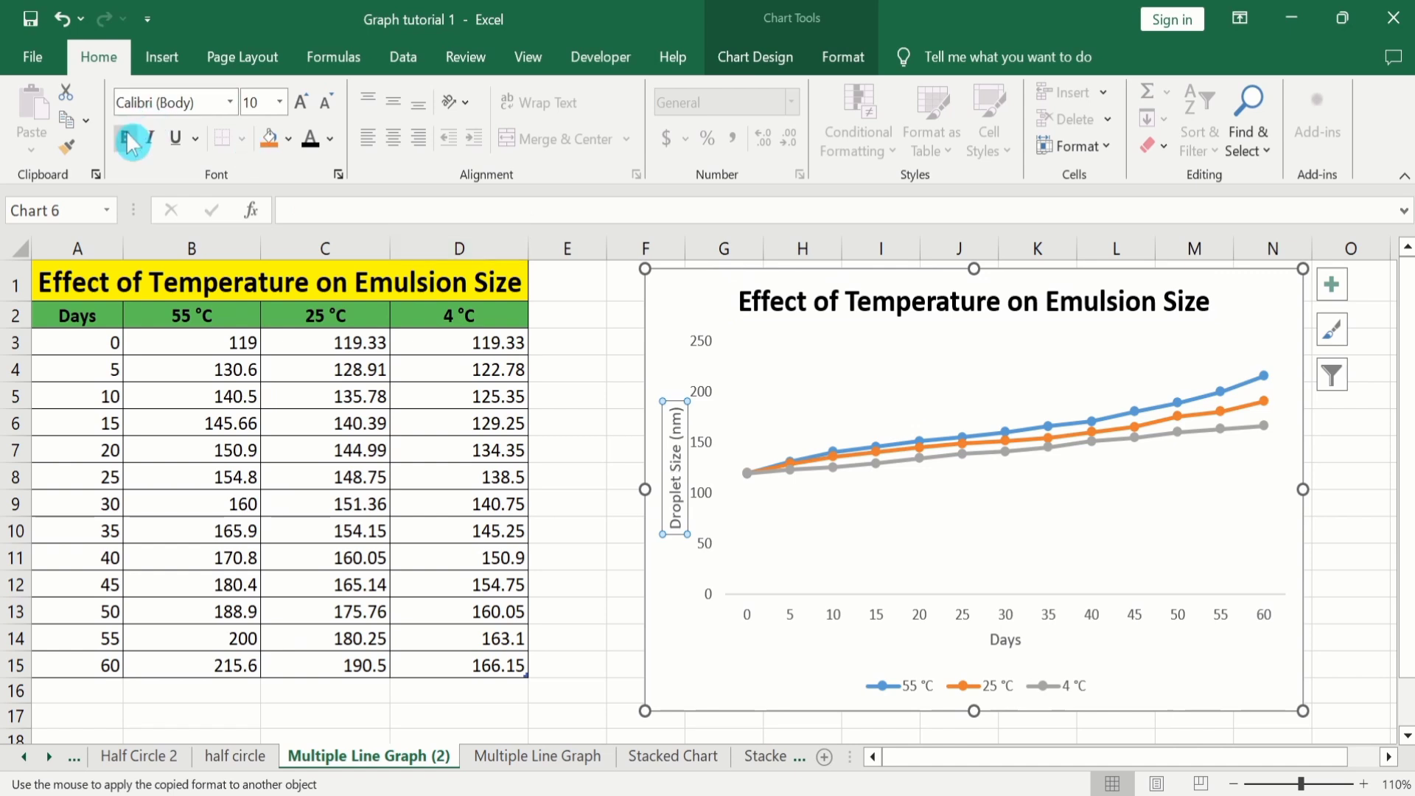
pyautogui.click(336, 138)
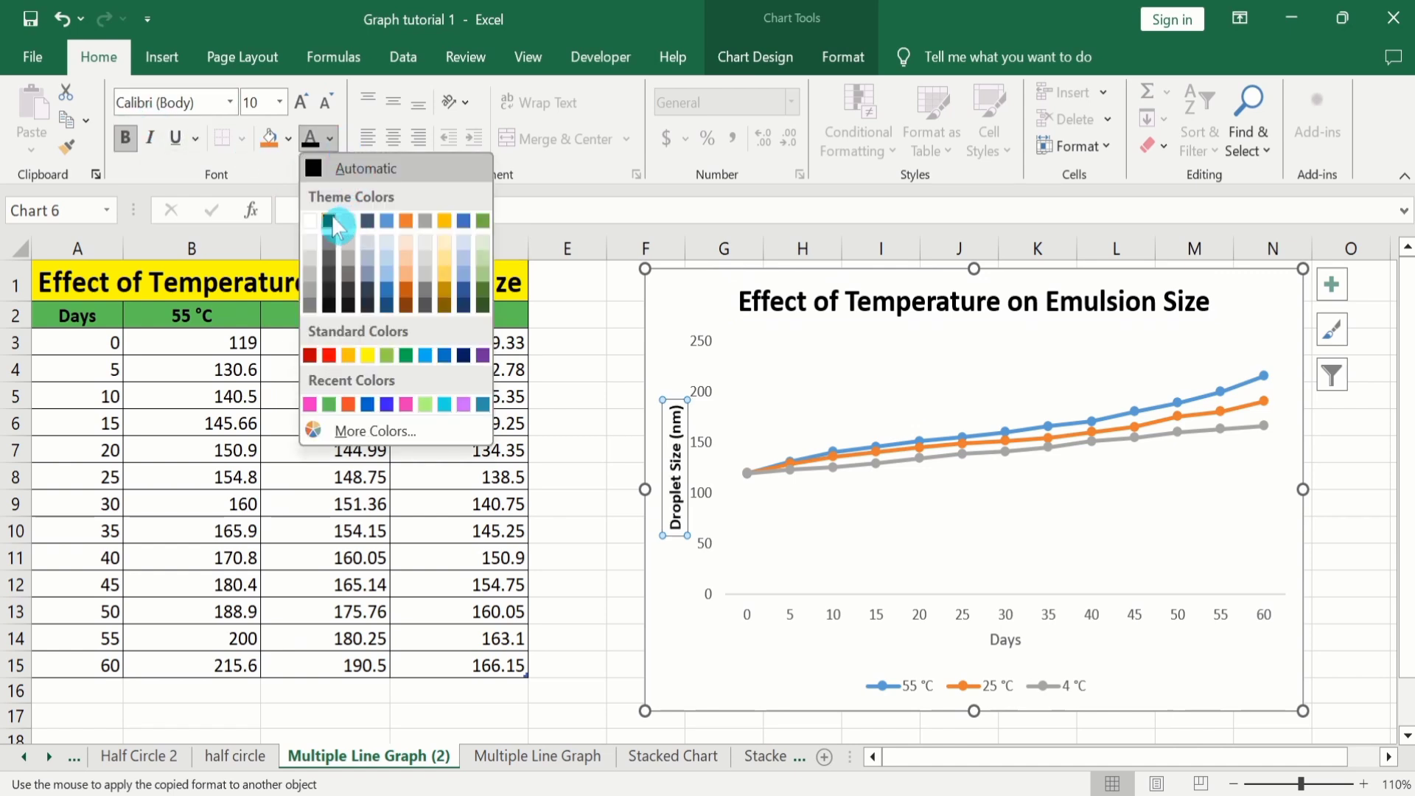
pyautogui.click(334, 216)
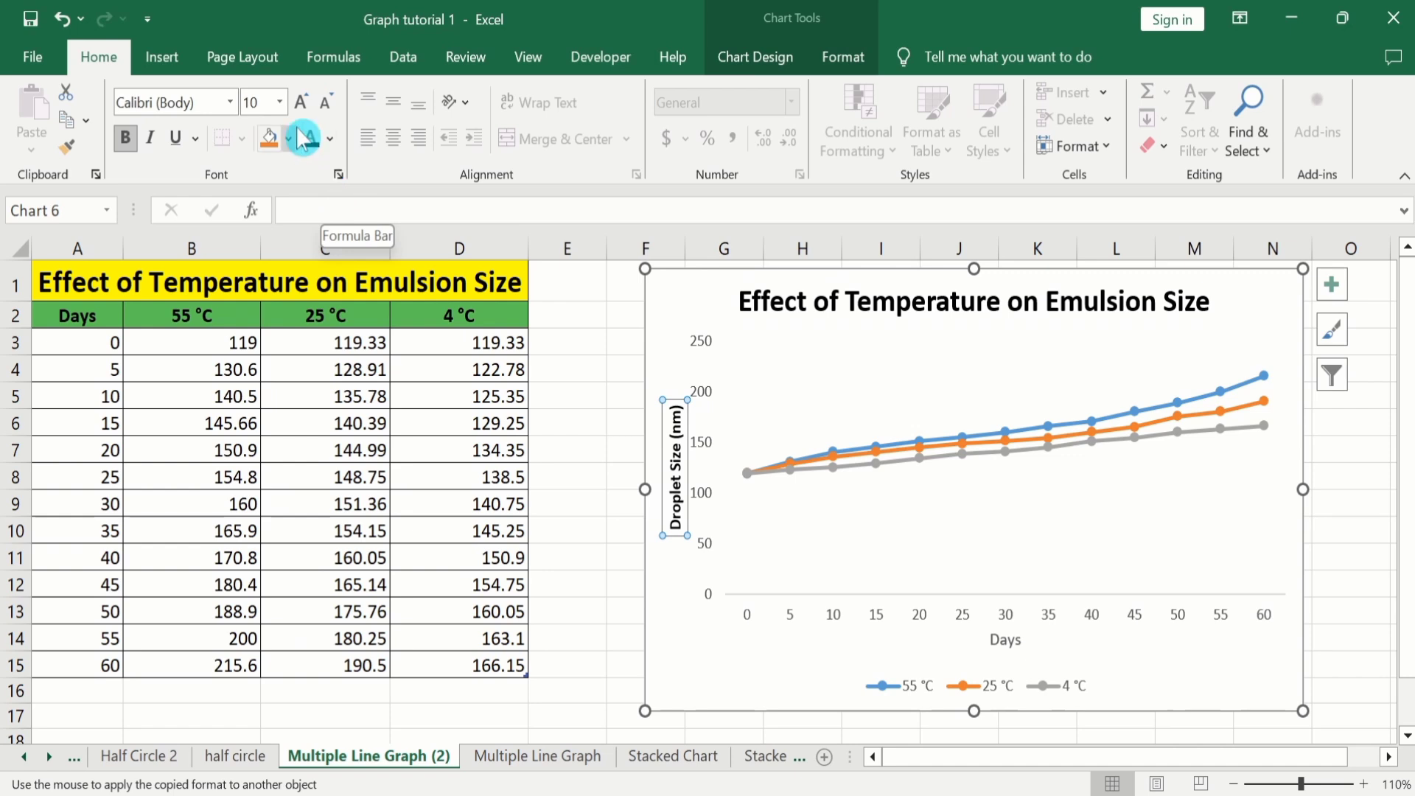
pyautogui.click(282, 103)
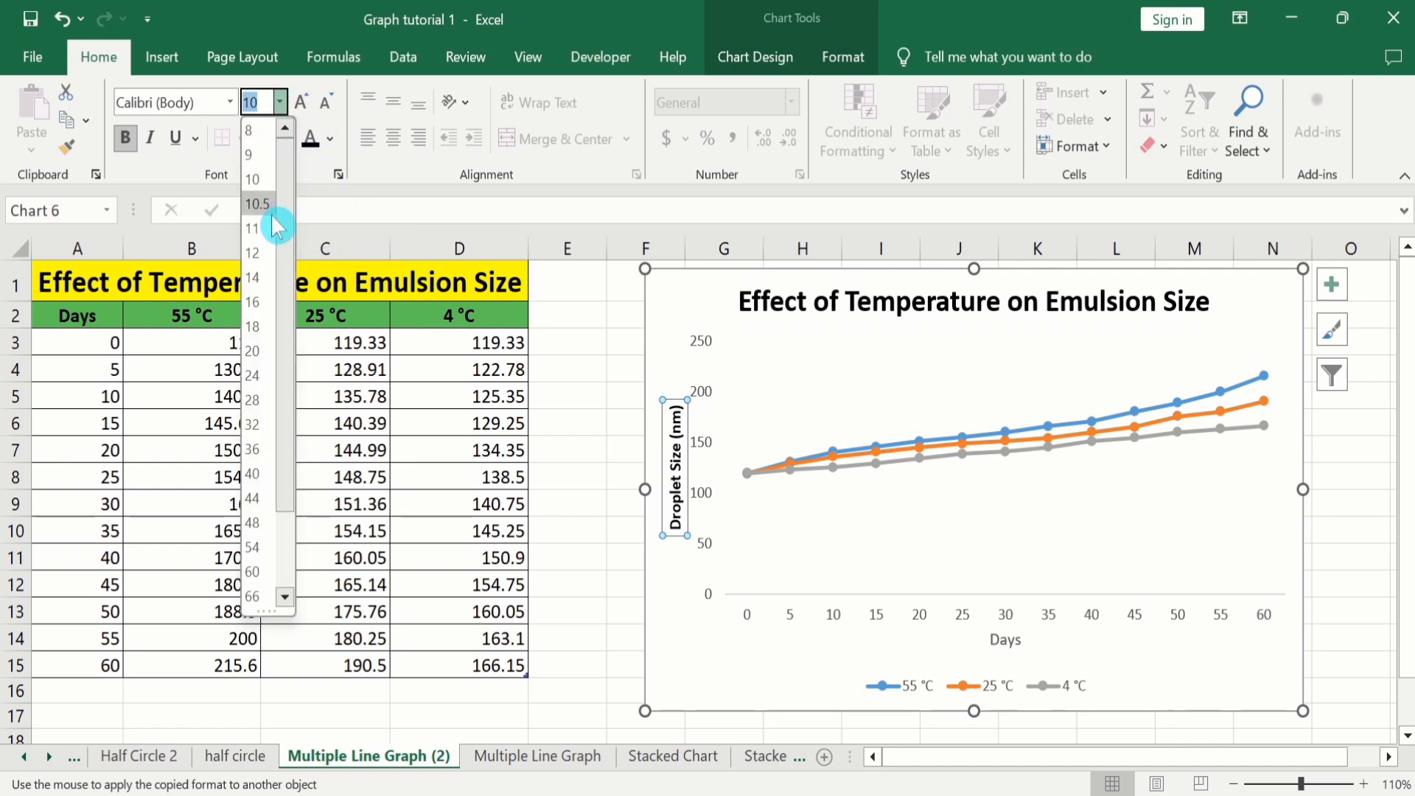
pyautogui.click(266, 229)
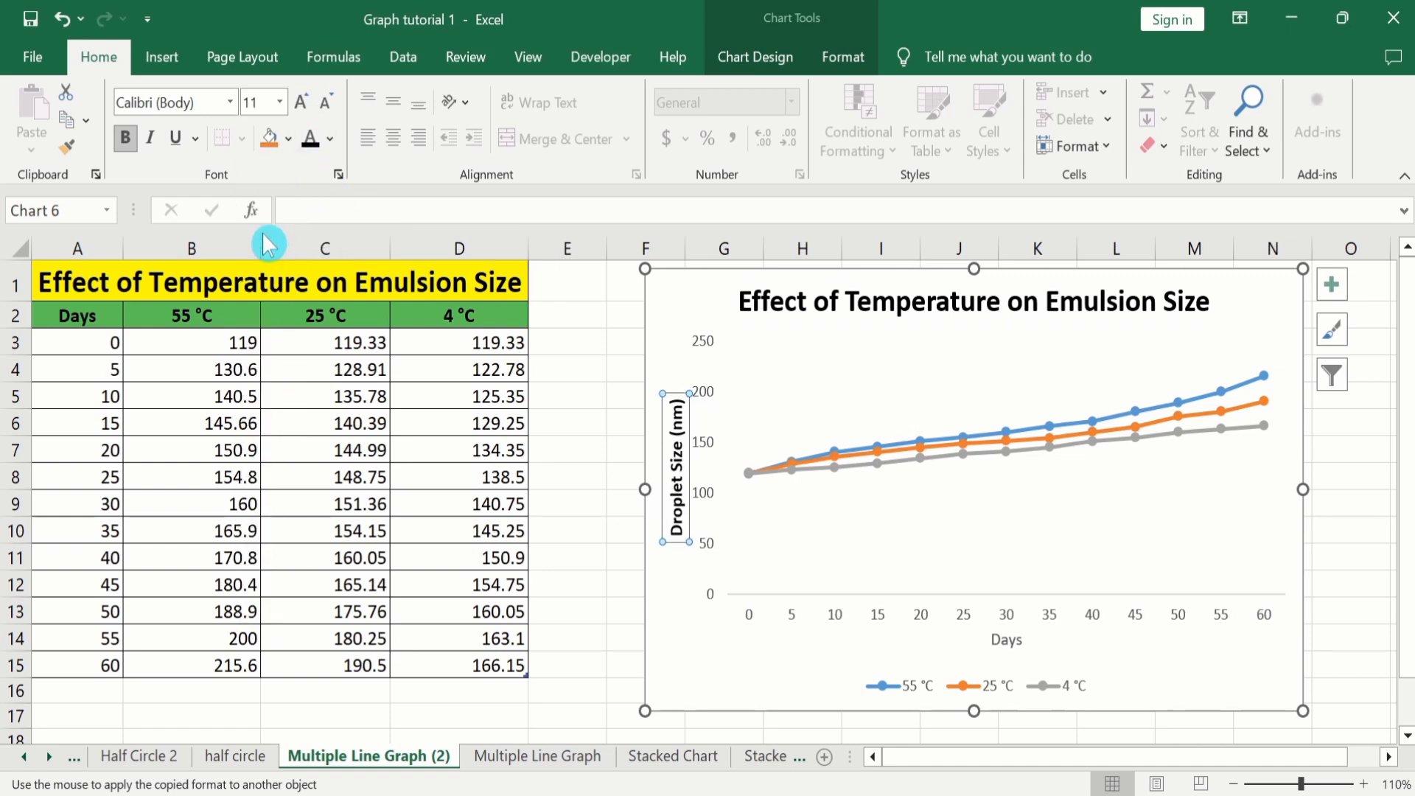
pyautogui.click(575, 472)
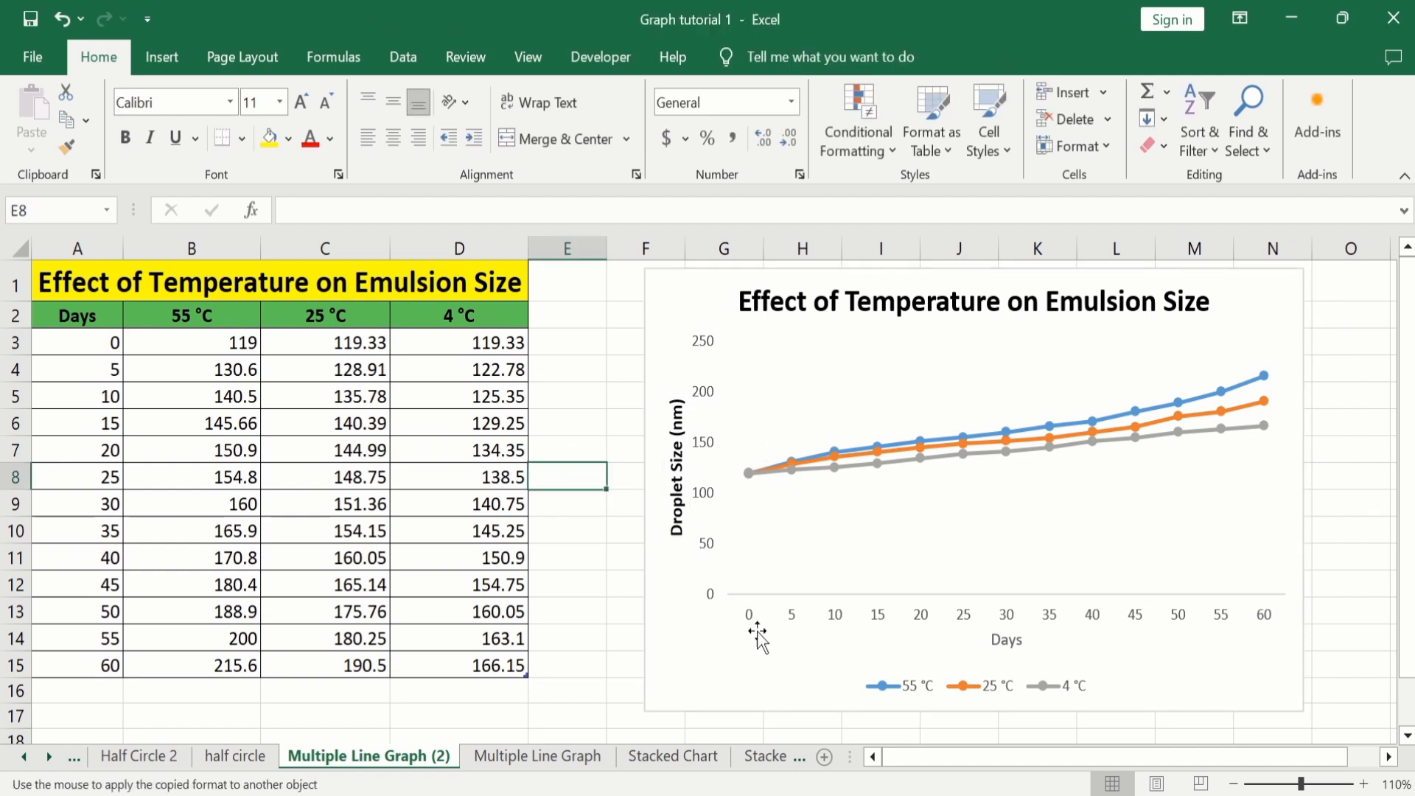
# Copy the vertical axis title's text formatting to the vertical axis labels, the rest of the chart text and the legend
pyautogui.click(678, 501)
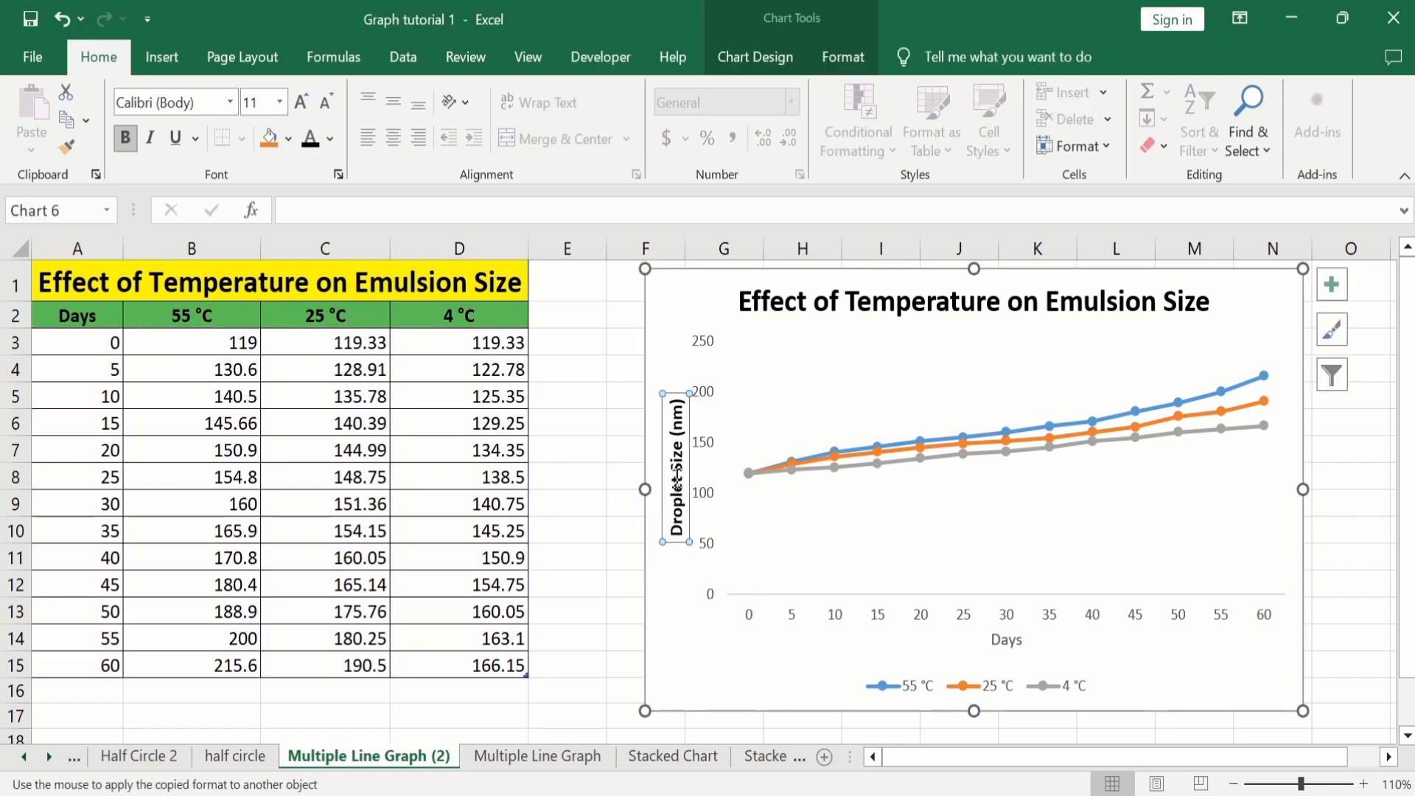
pyautogui.click(70, 151)
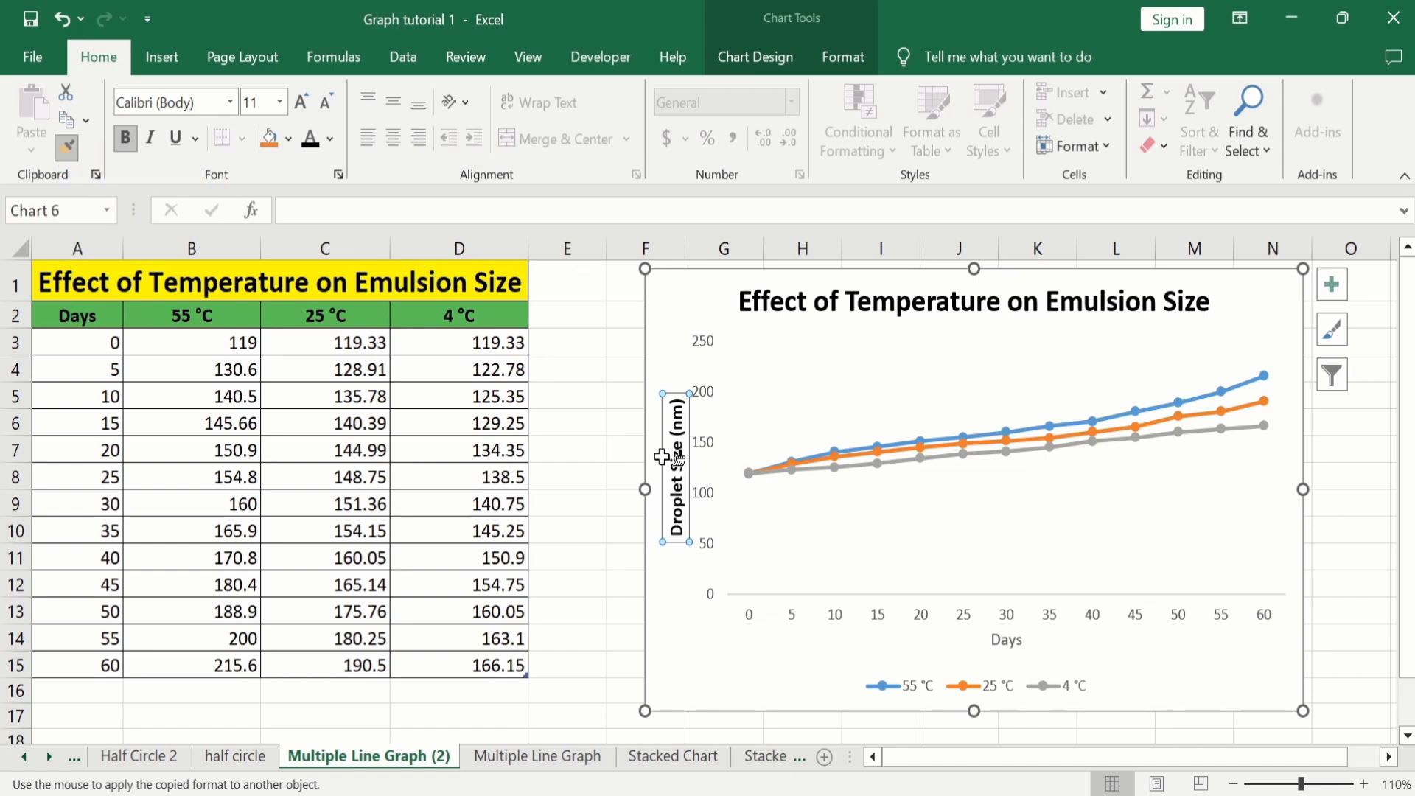
pyautogui.click(704, 392)
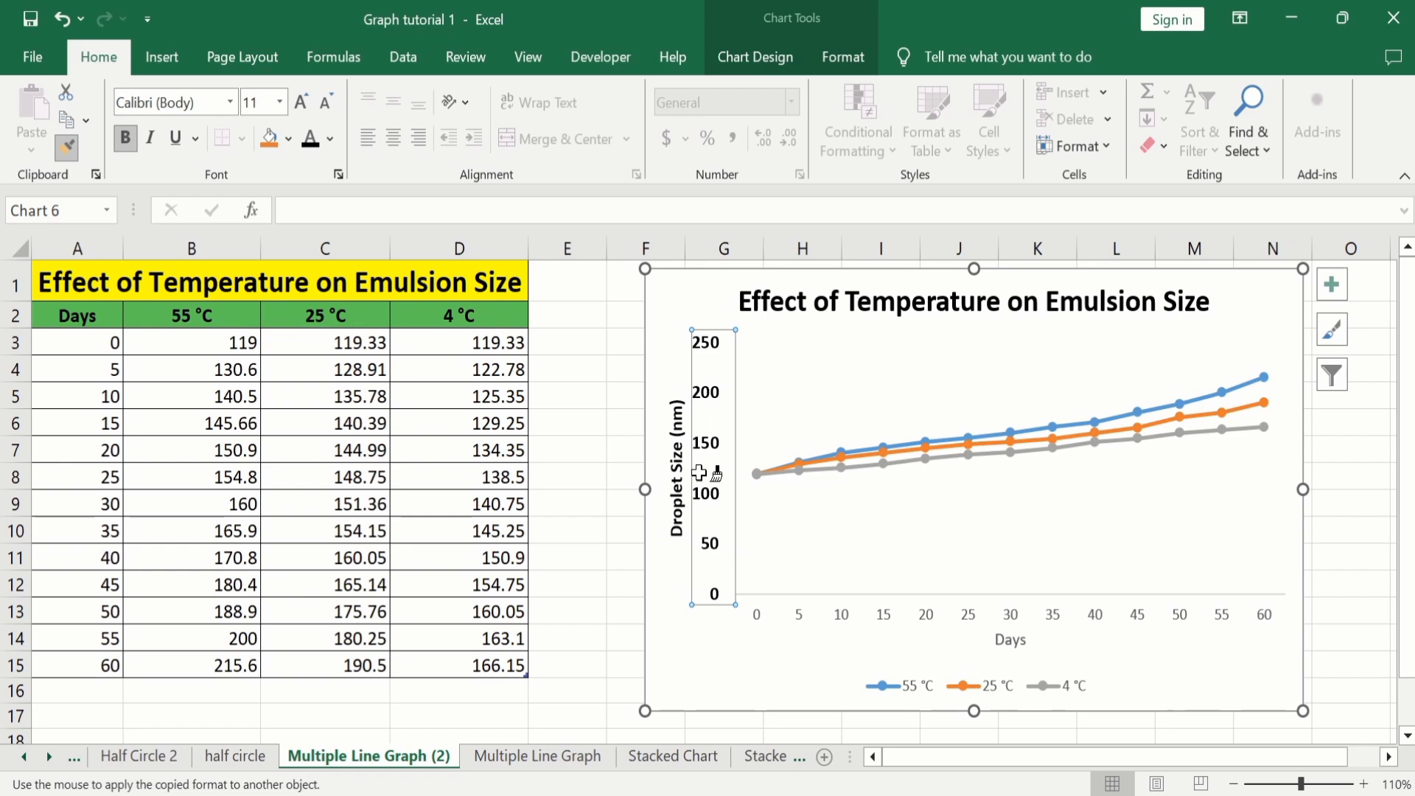
pyautogui.click(780, 614)
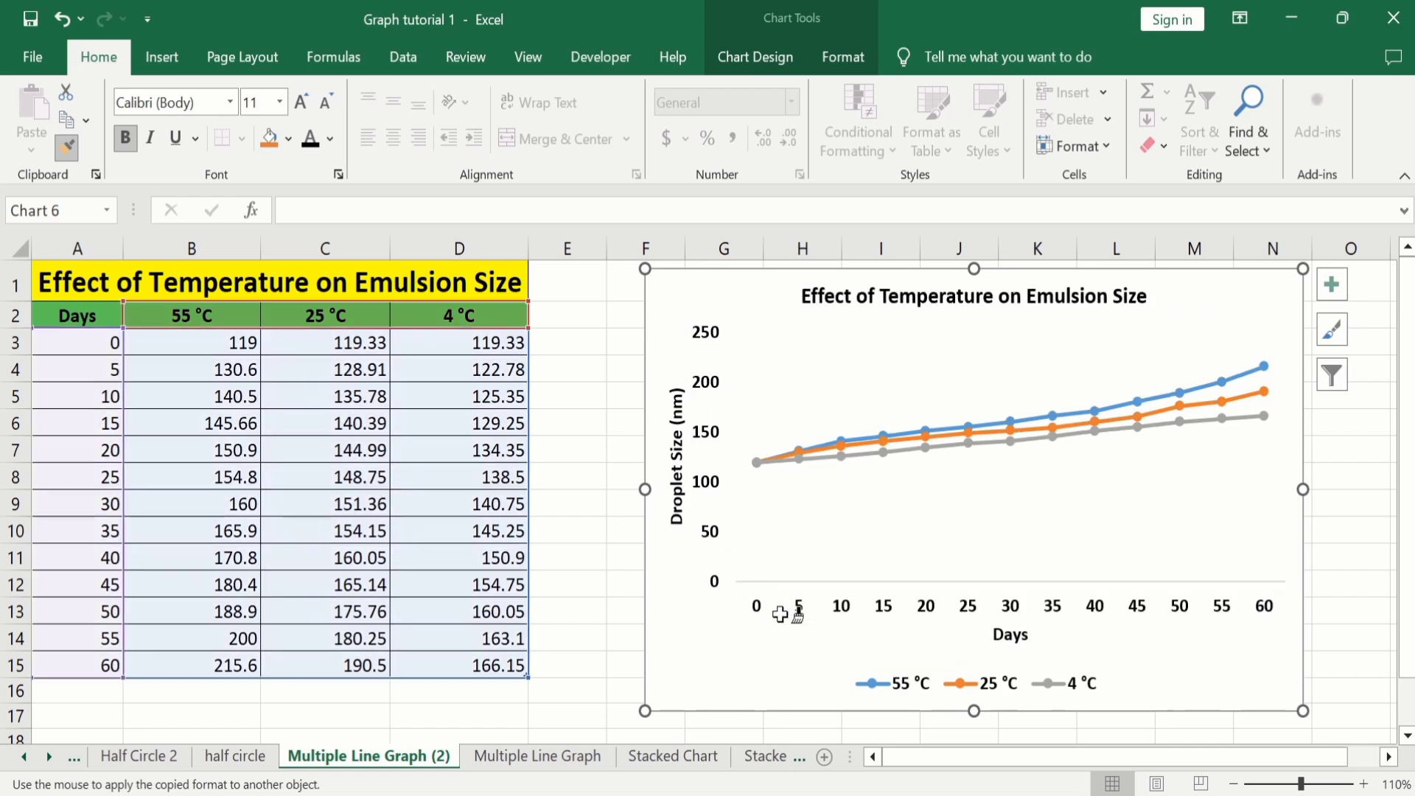
pyautogui.click(937, 682)
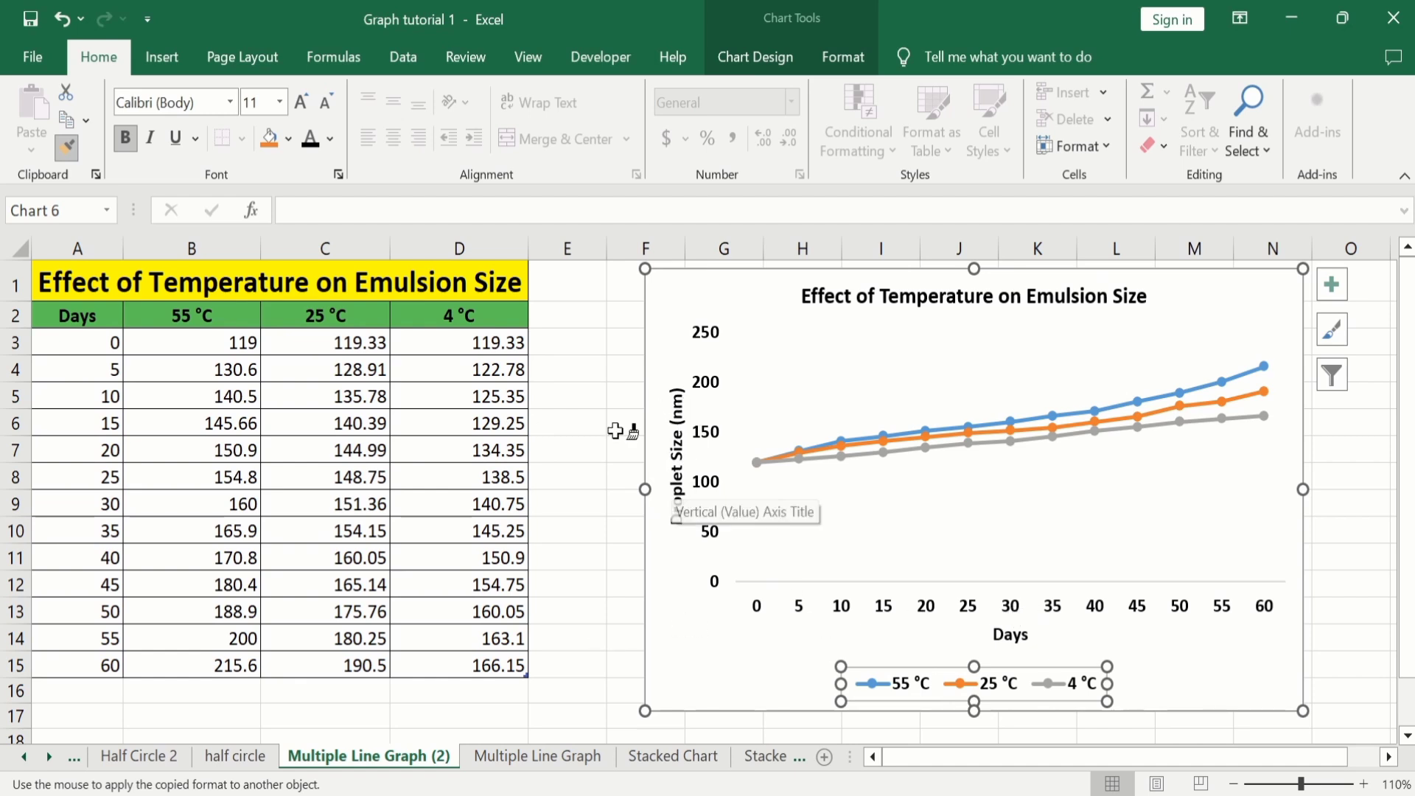
pyautogui.click(68, 146)
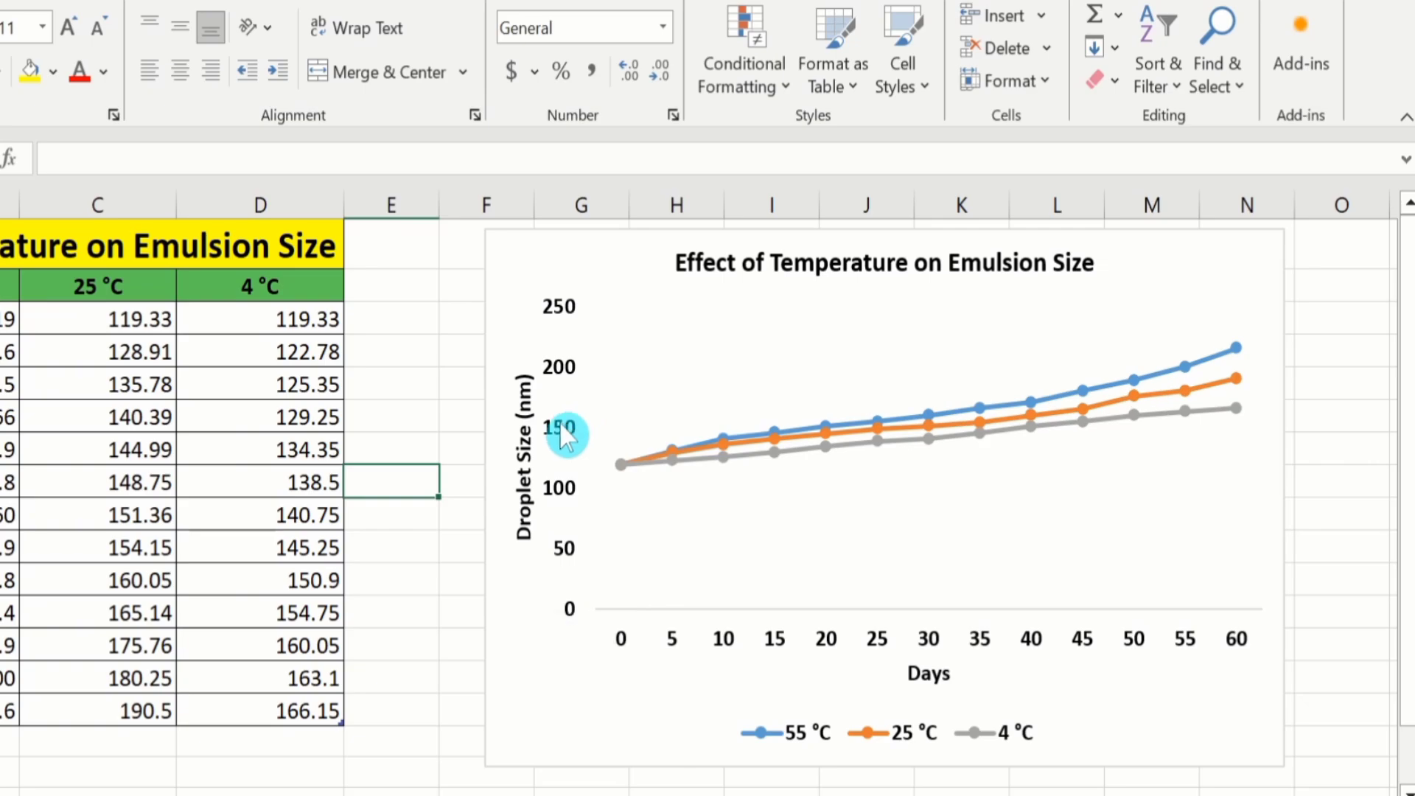
# Open the vertical axis formatting options and set the axis minimum bound to 115
pyautogui.click(702, 443)
pyautogui.rightClick(558, 442)
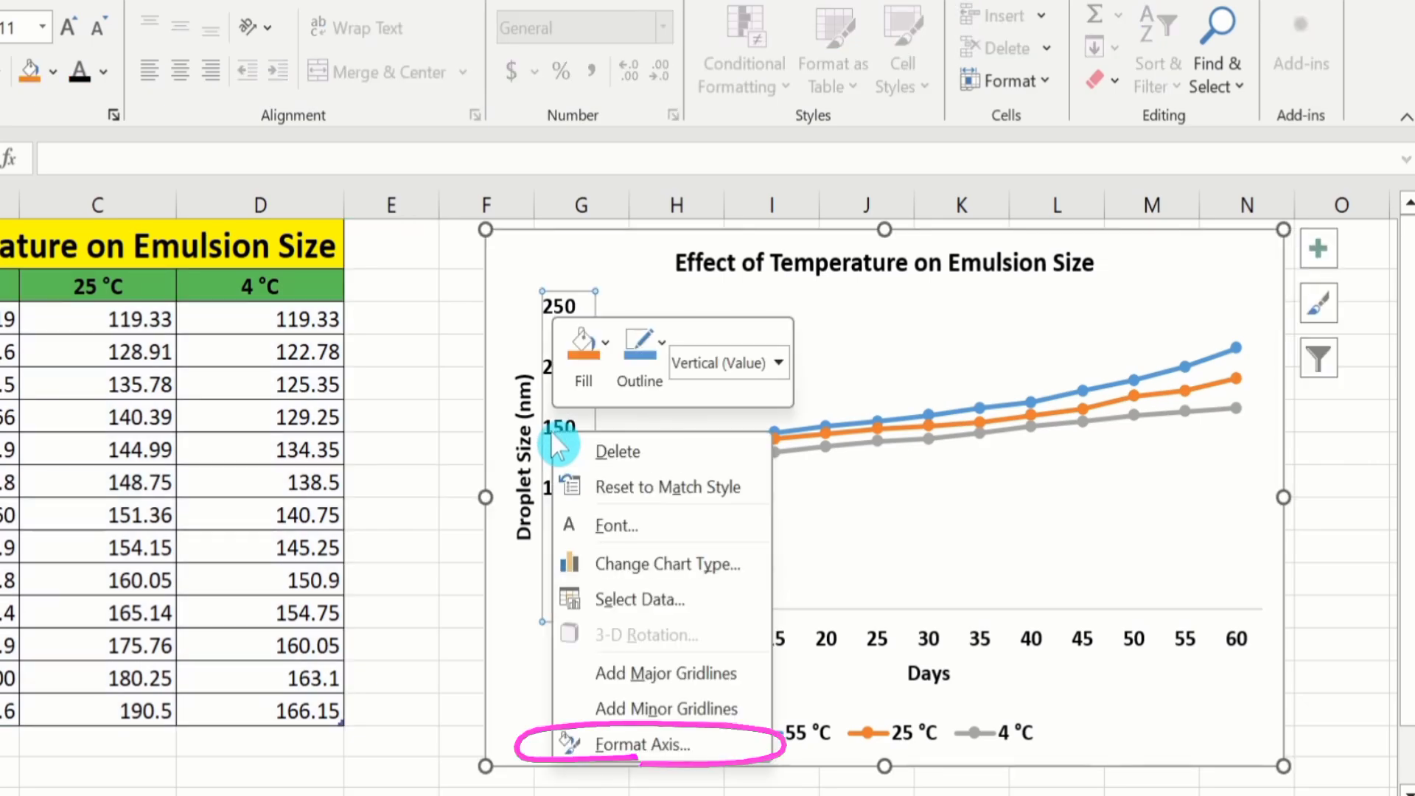
pyautogui.click(645, 744)
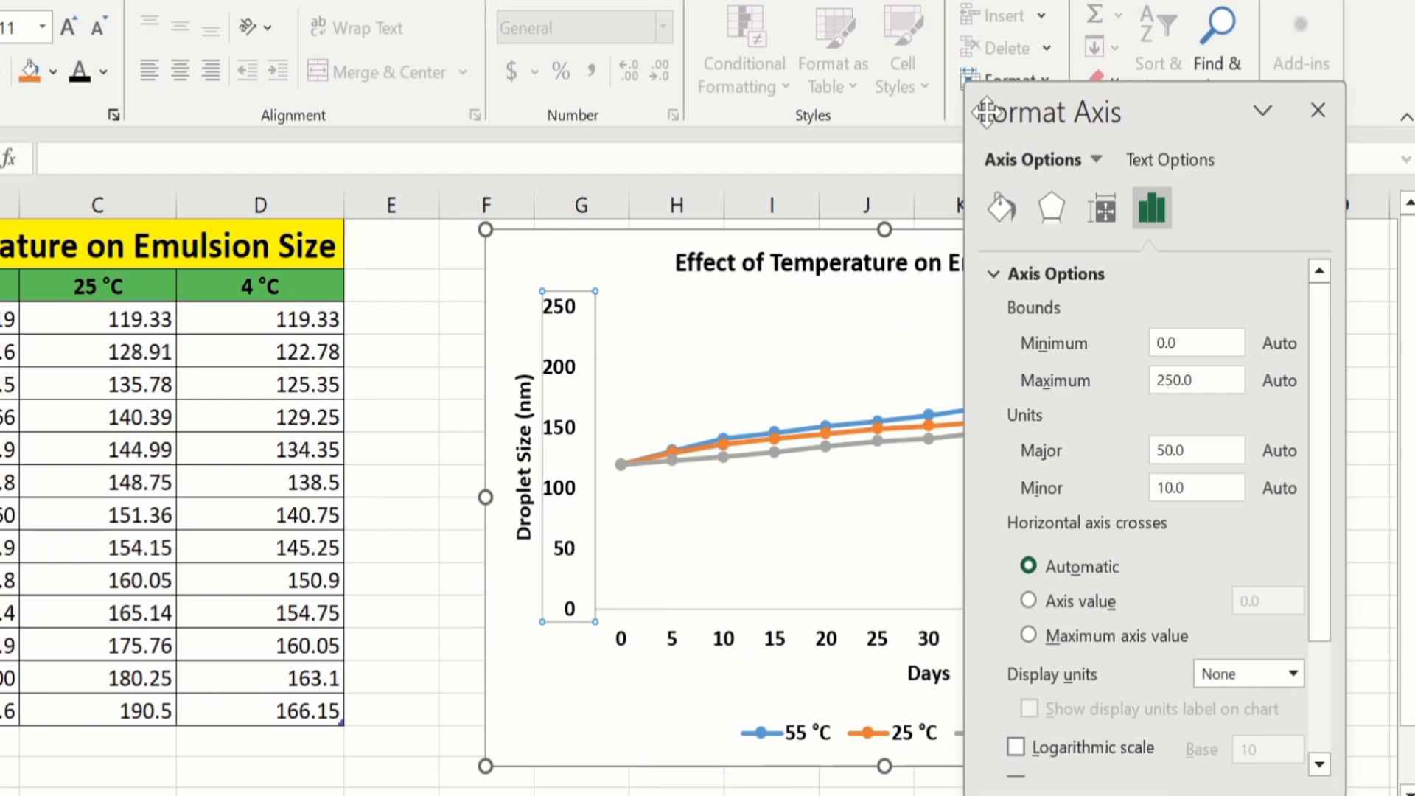
pyautogui.click(981, 135)
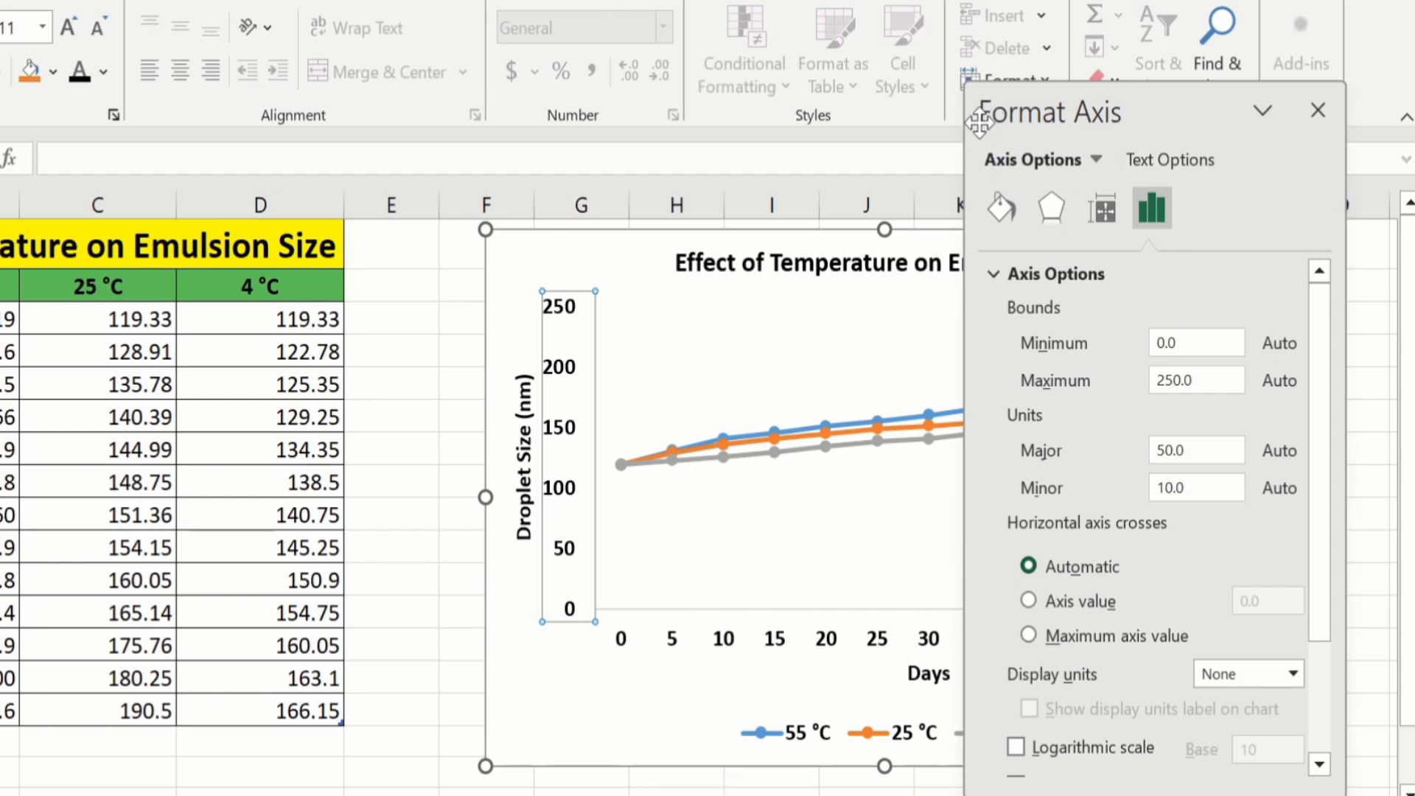
pyautogui.moveTo(980, 134); pyautogui.dragTo(1017, 133)
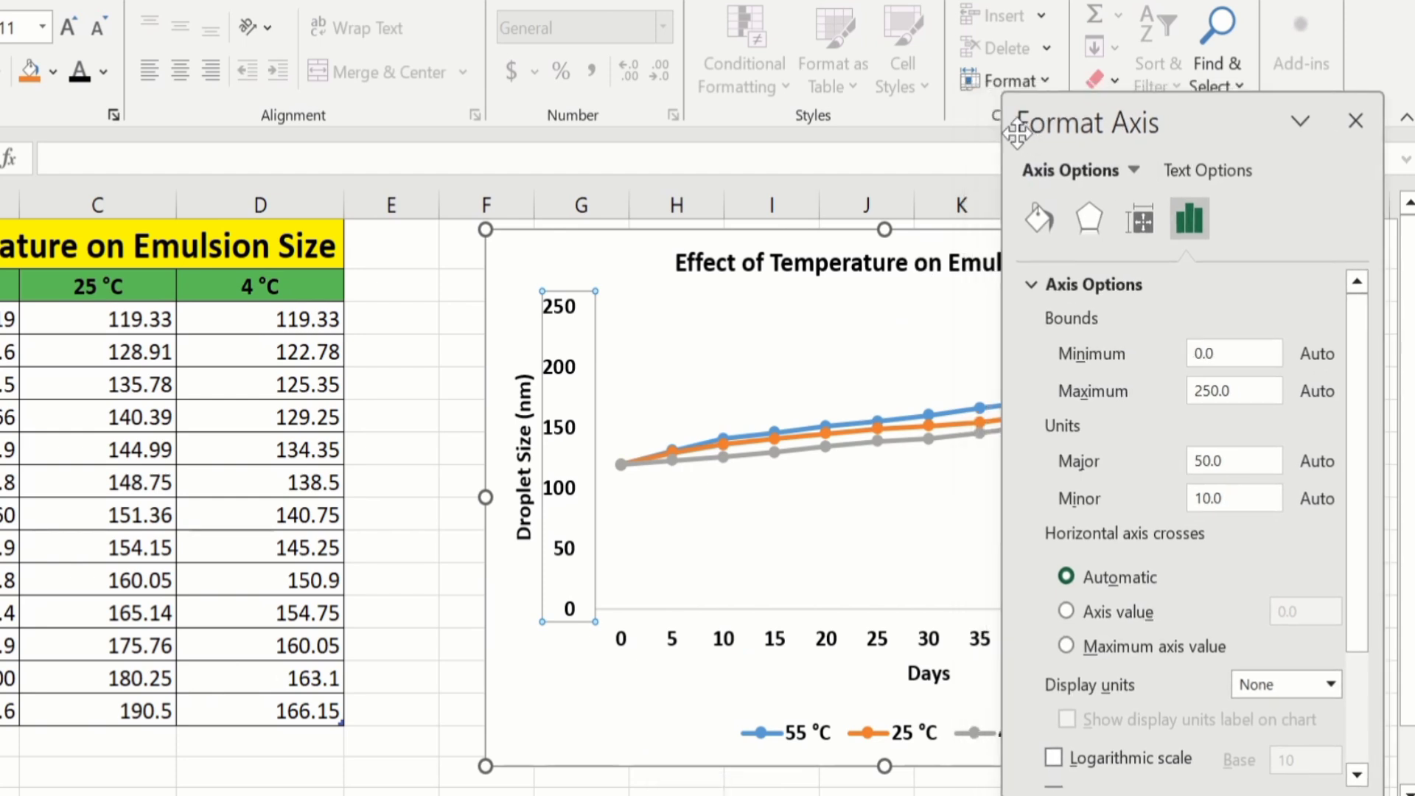
pyautogui.click(1221, 352)
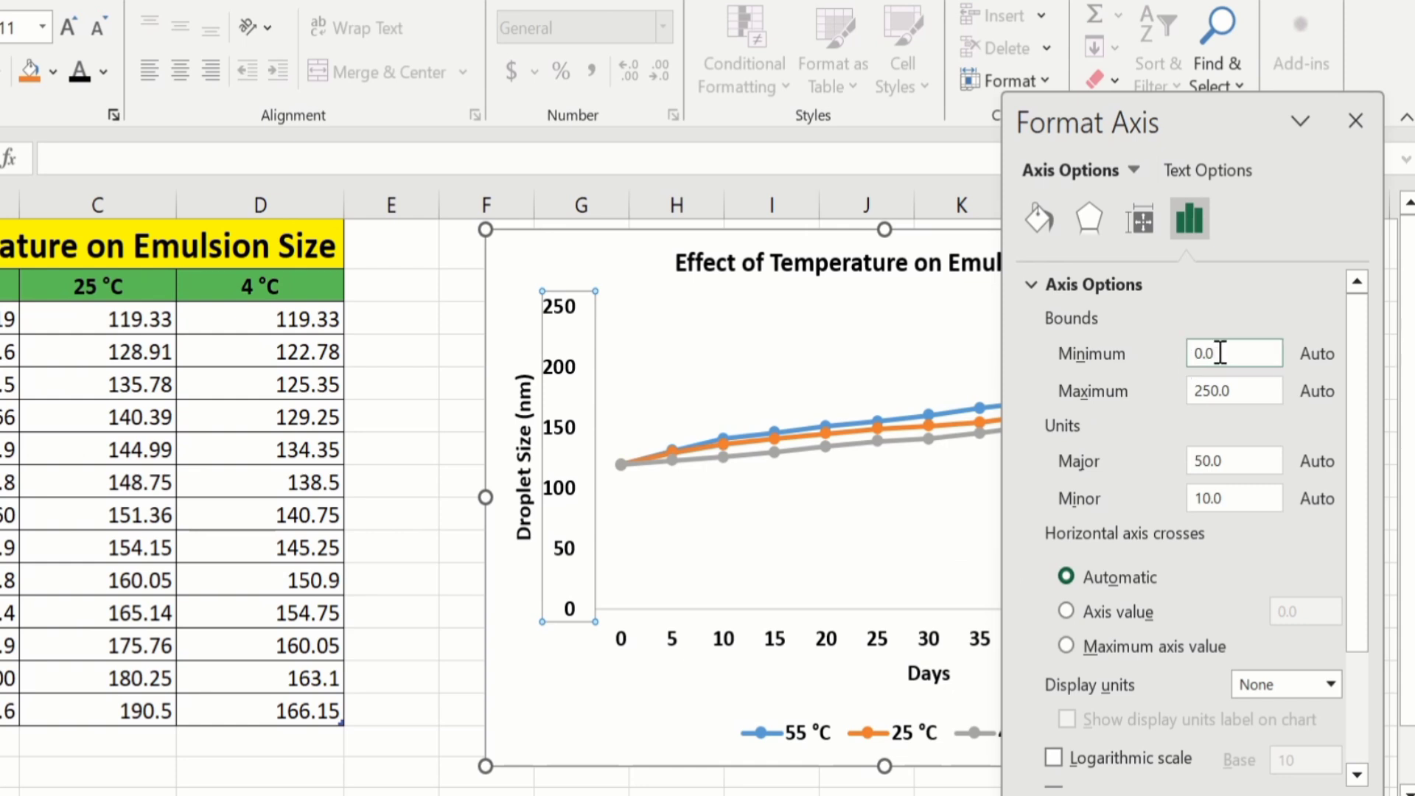
pyautogui.click(1220, 352)
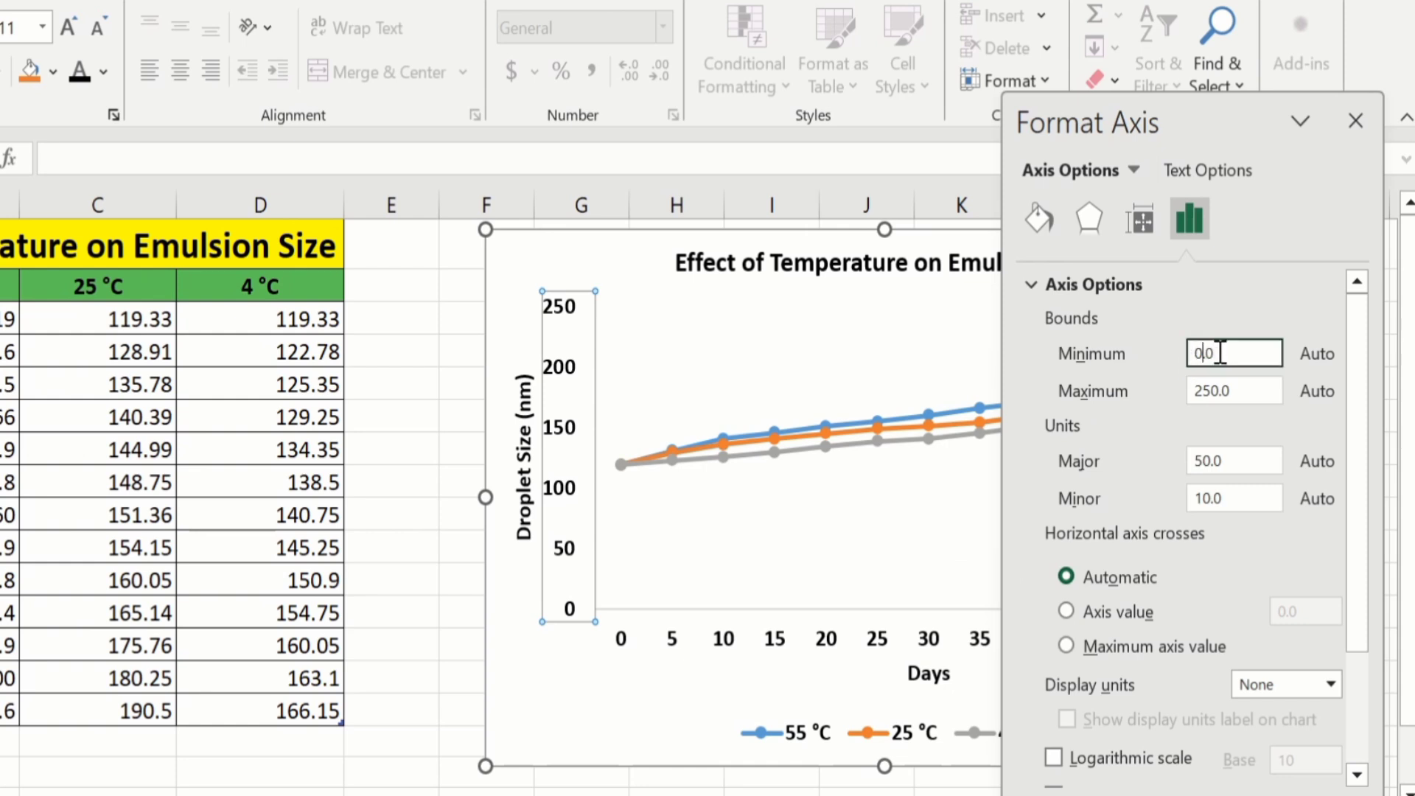
pyautogui.press('BackSpace')
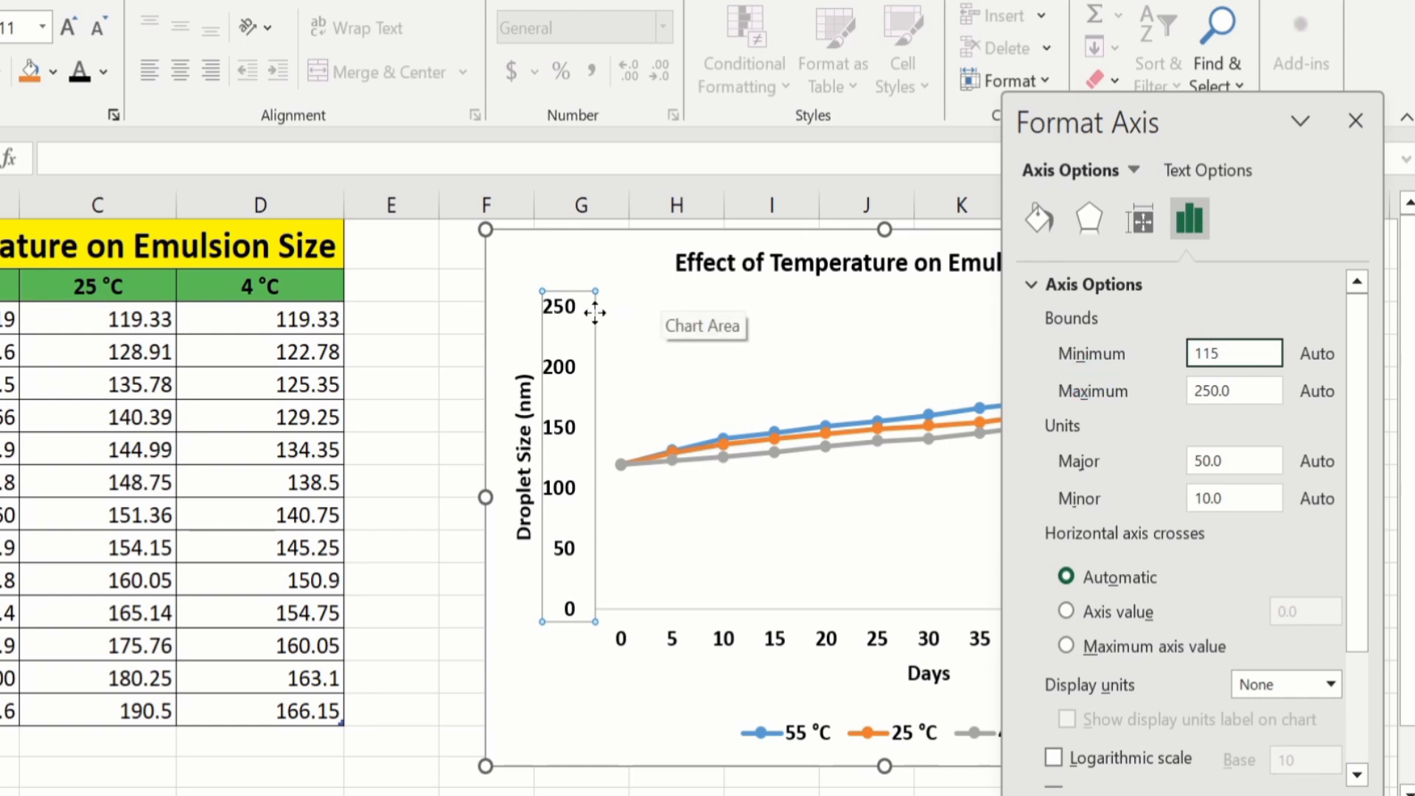
pyautogui.click(563, 332)
pyautogui.click(1223, 383)
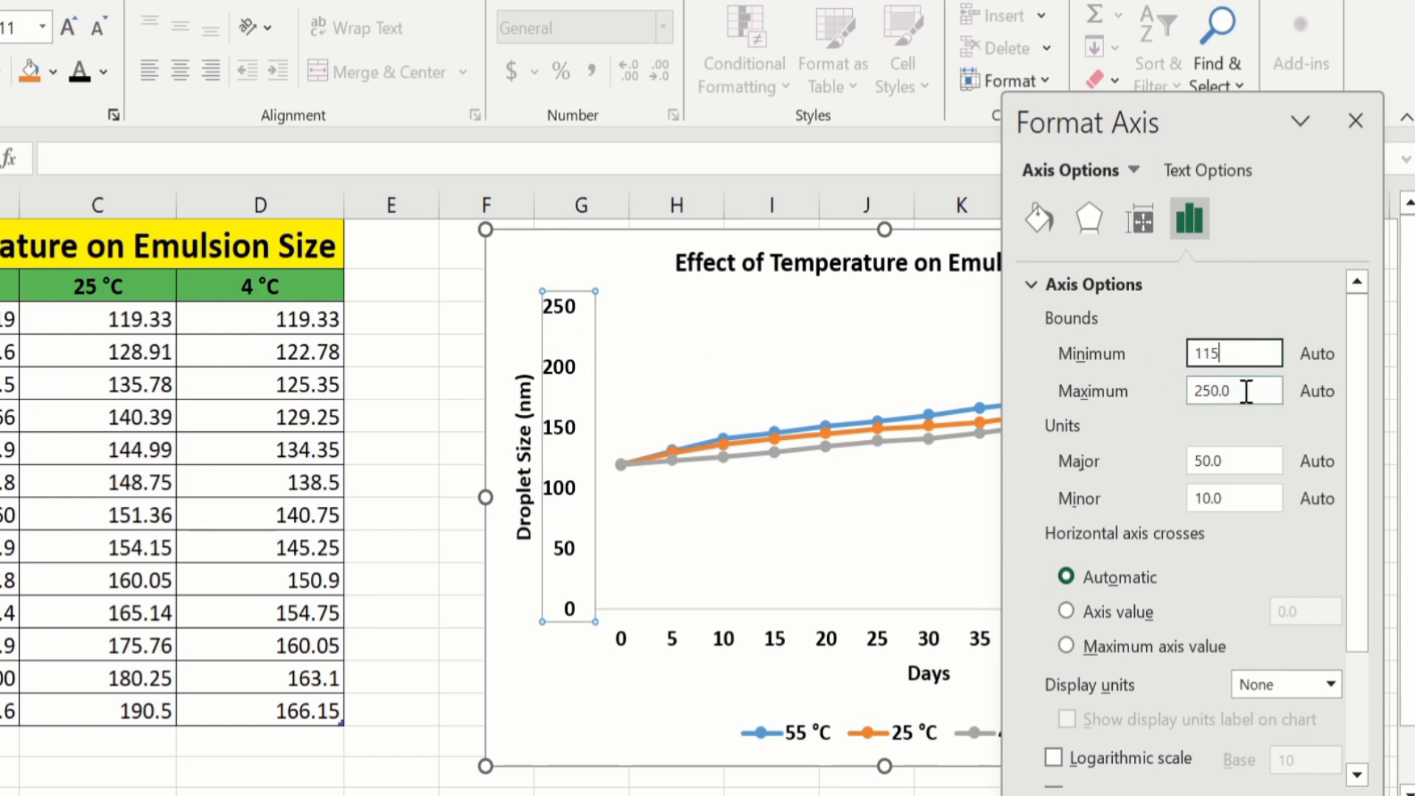
# Set the vertical axis maximum bound to 220
pyautogui.click(1246, 392)
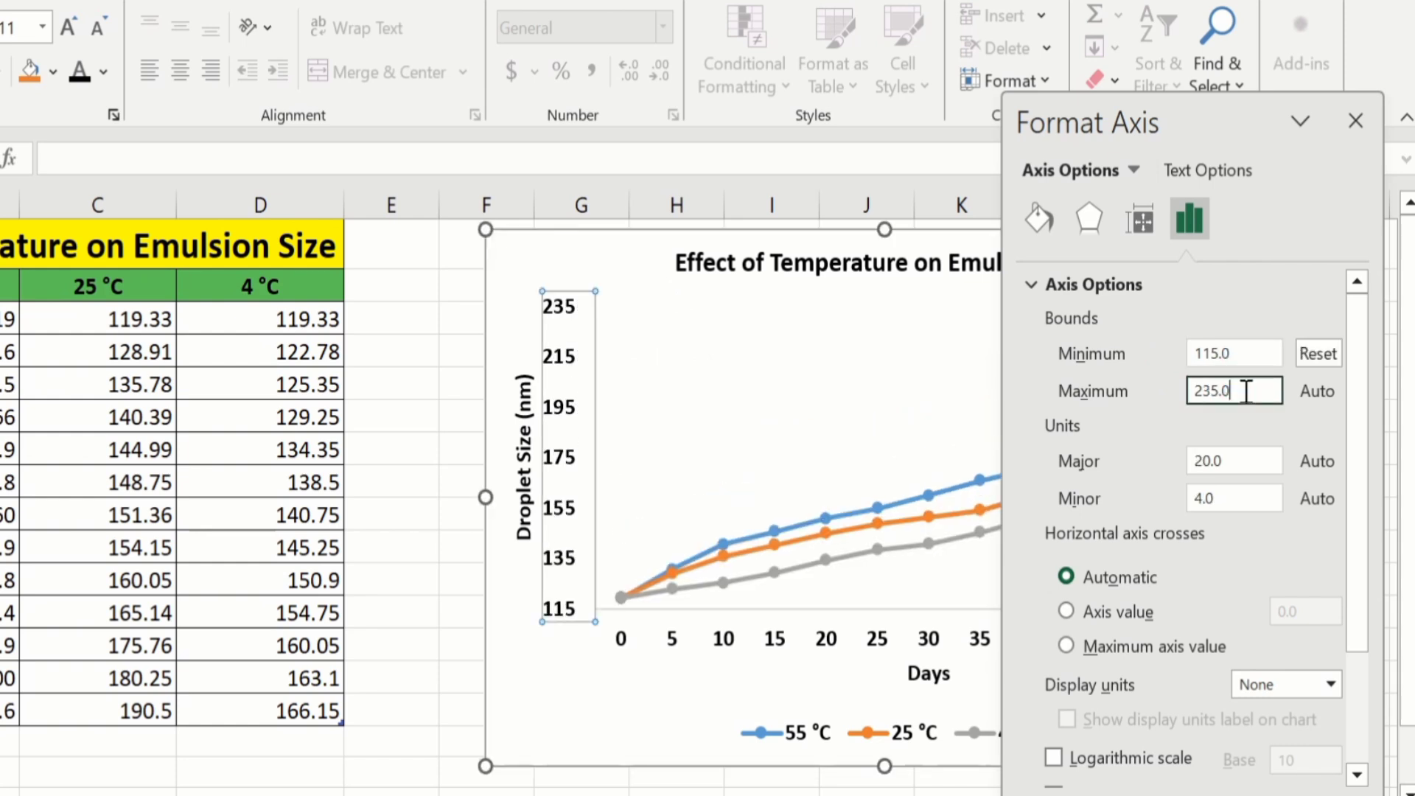
pyautogui.press('BackSpace')
pyautogui.press('BackSpace')
pyautogui.press('BackSpace')
pyautogui.write('20')
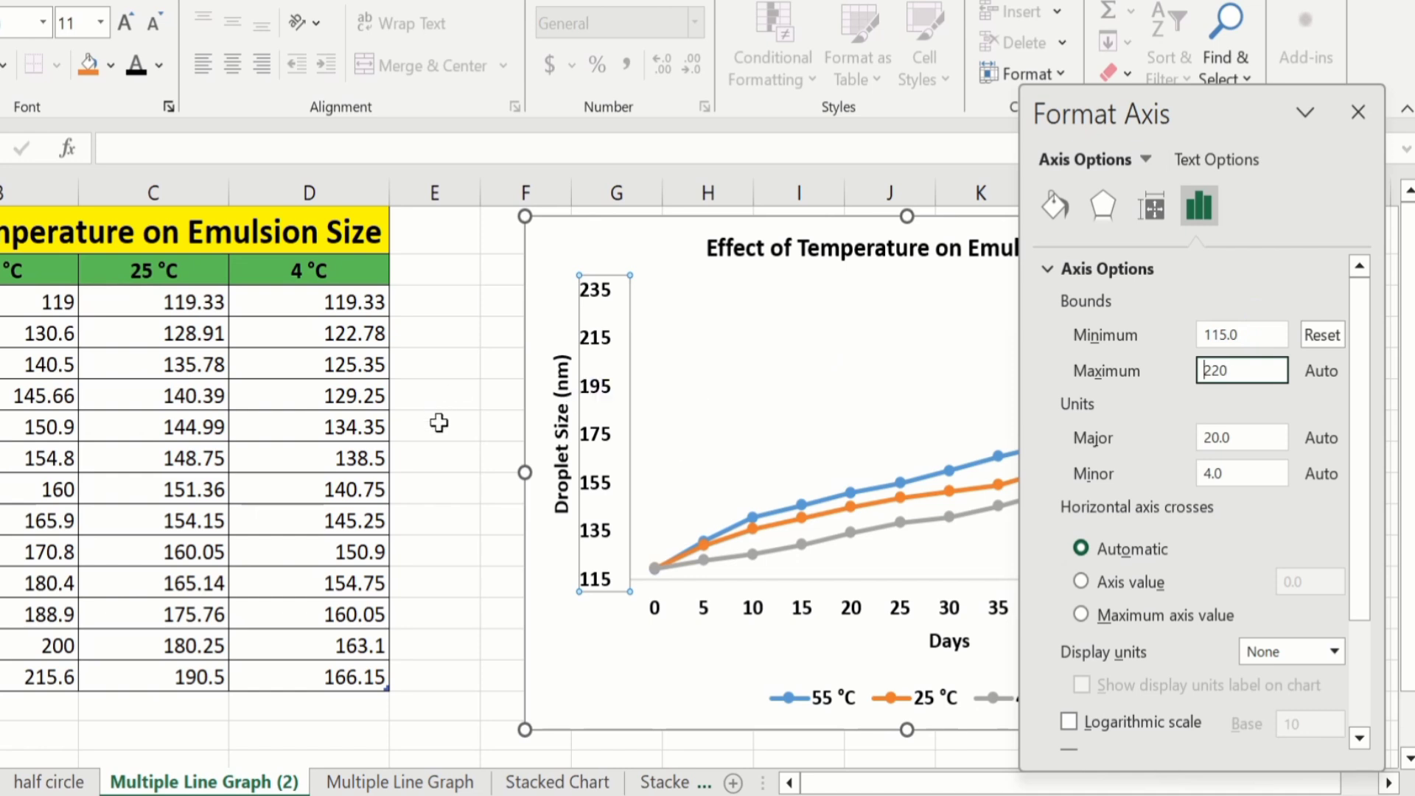
pyautogui.click(440, 423)
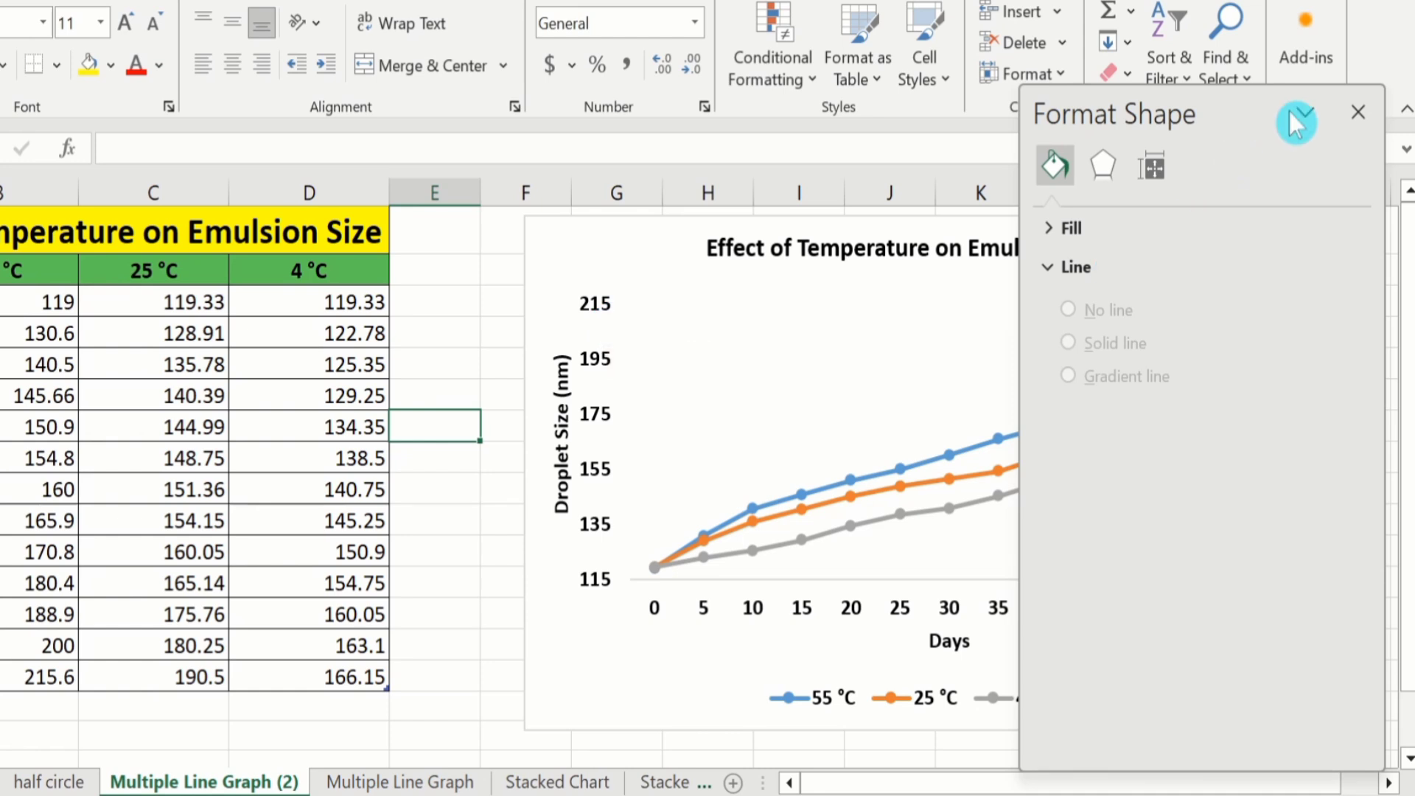
# Format the vertical axis line as a solid black line with a width of 1.5 pt
pyautogui.click(1358, 112)
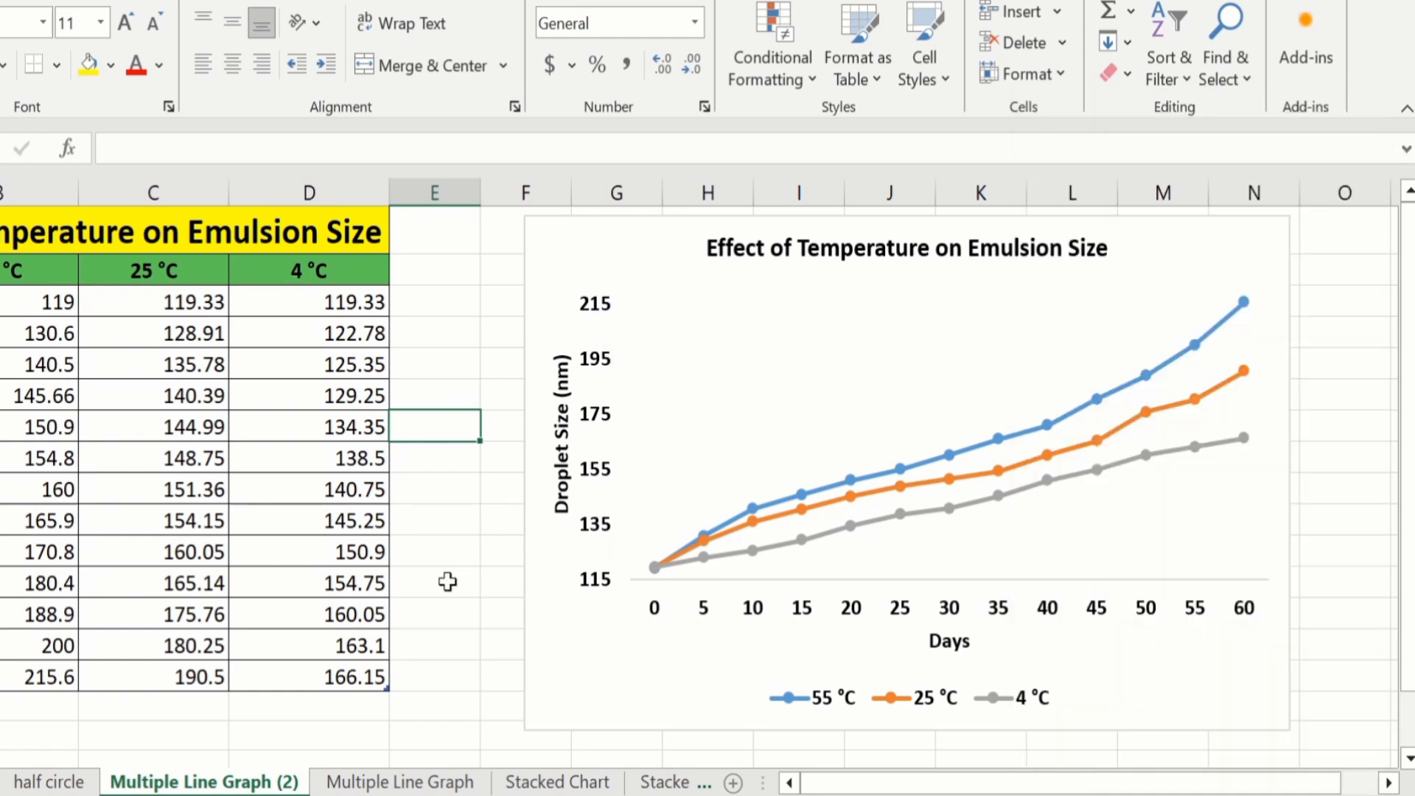
pyautogui.rightClick(598, 360)
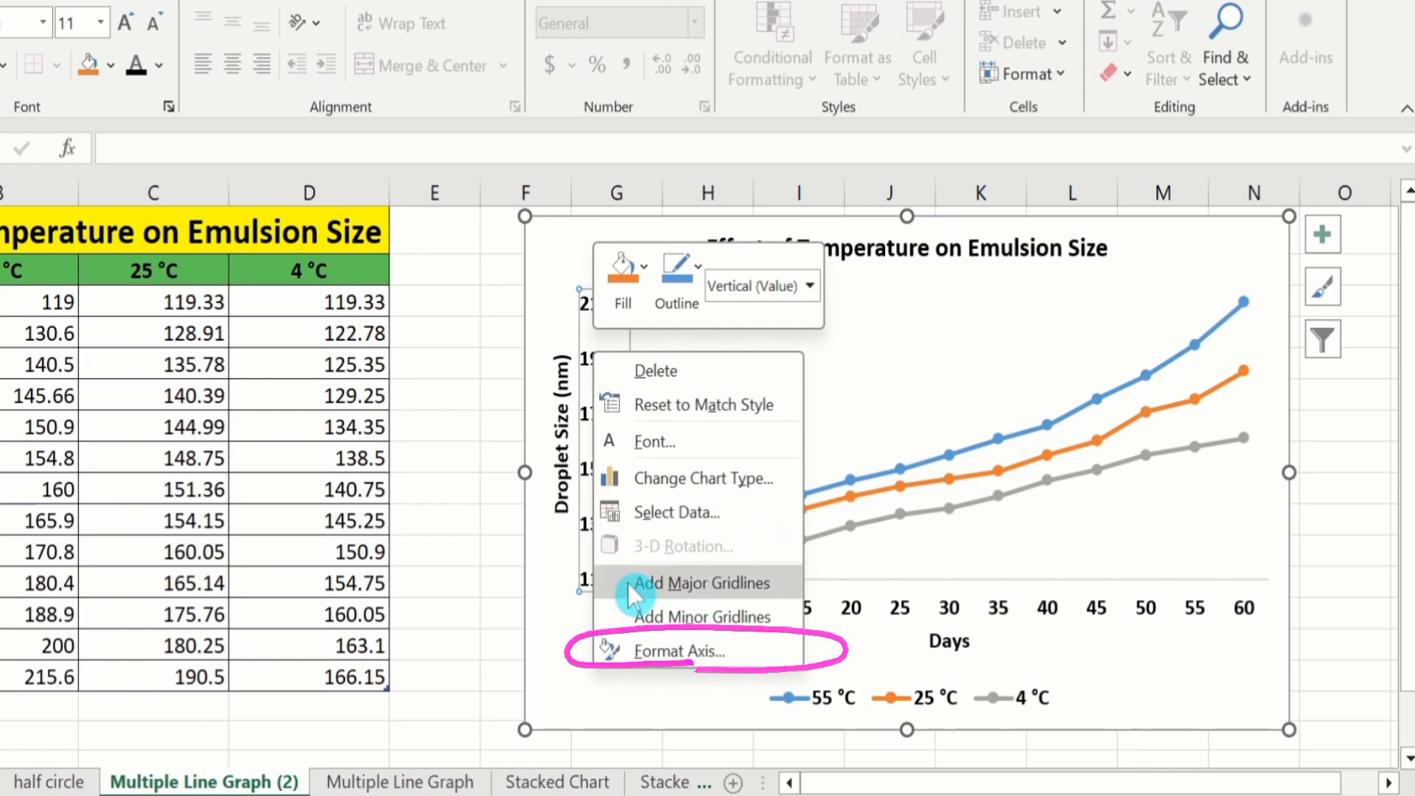
pyautogui.click(679, 646)
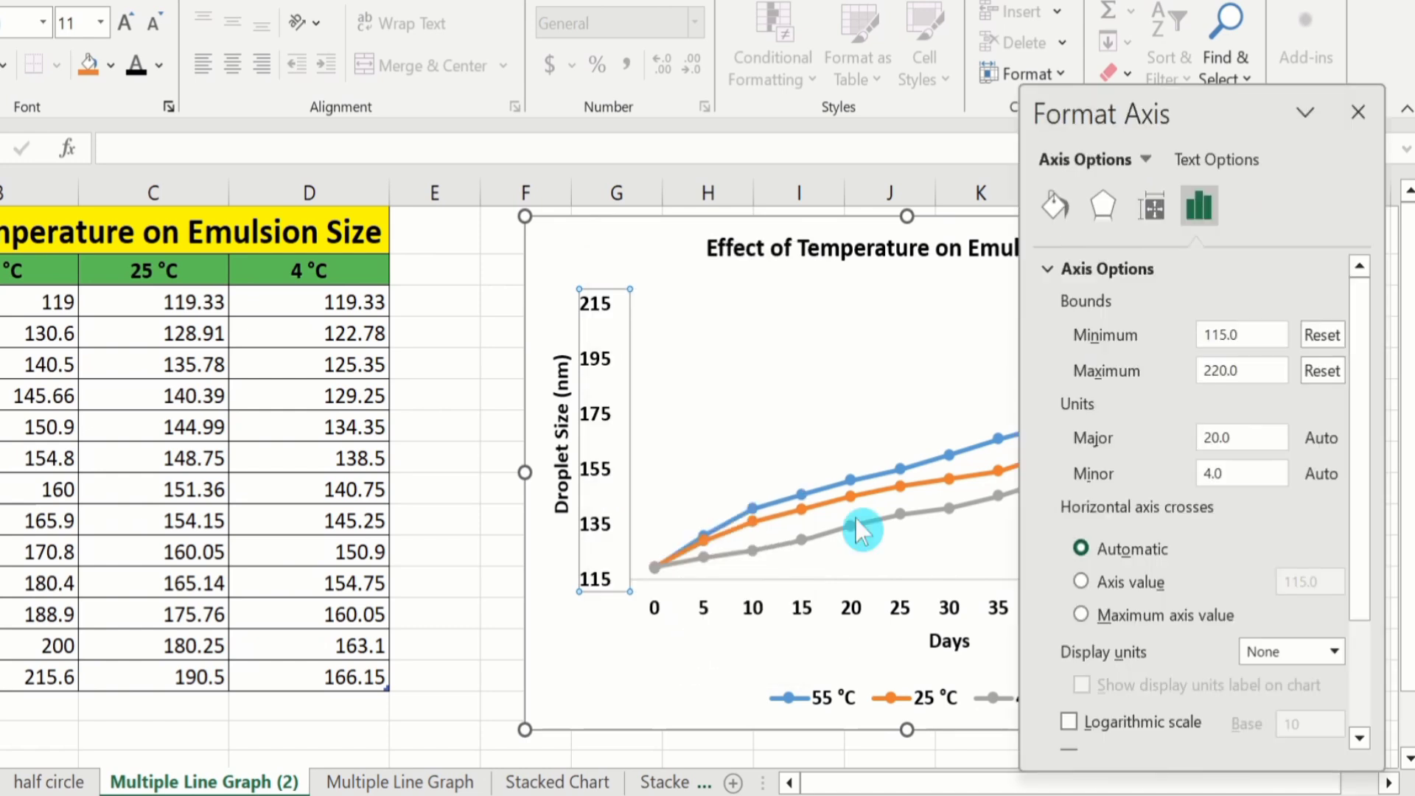
pyautogui.click(1051, 202)
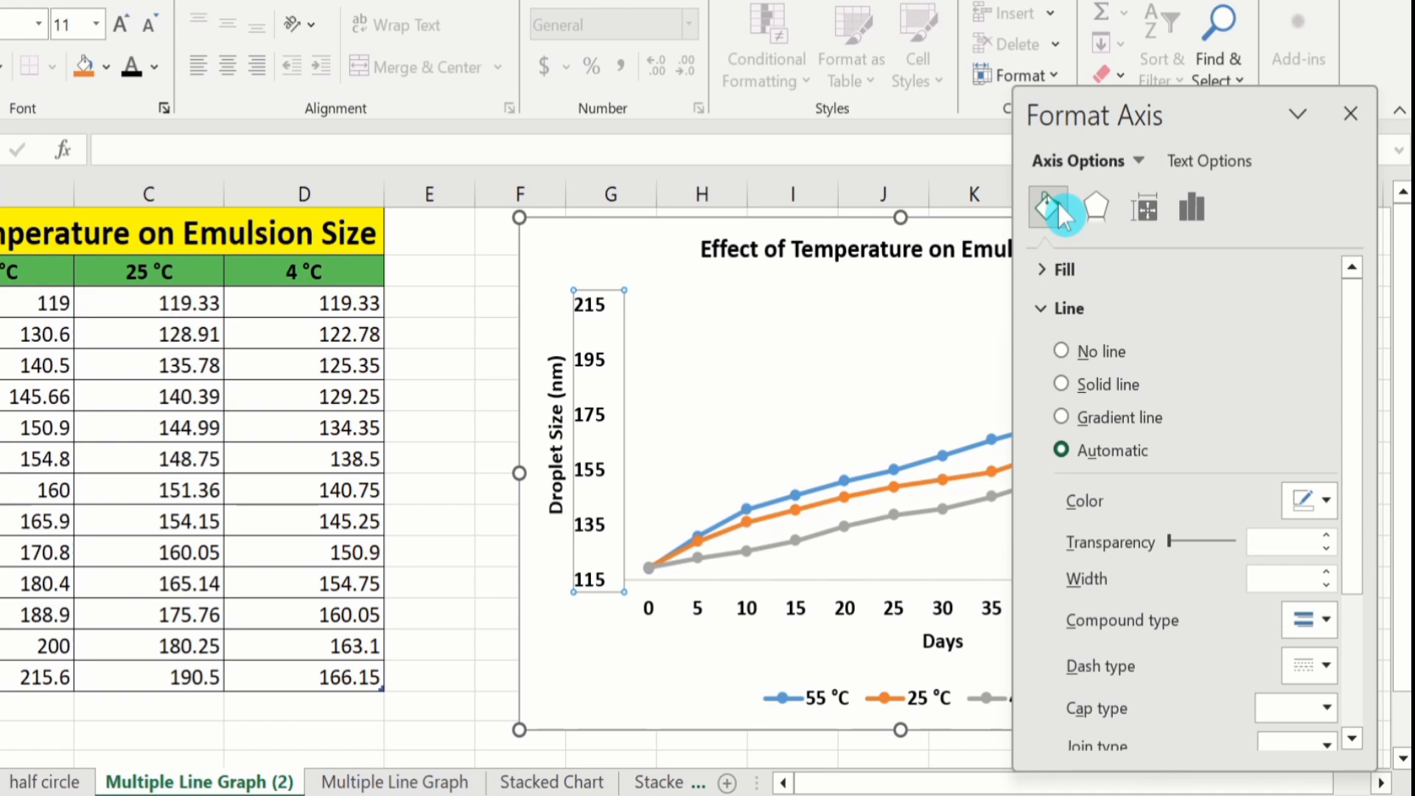
pyautogui.click(1061, 382)
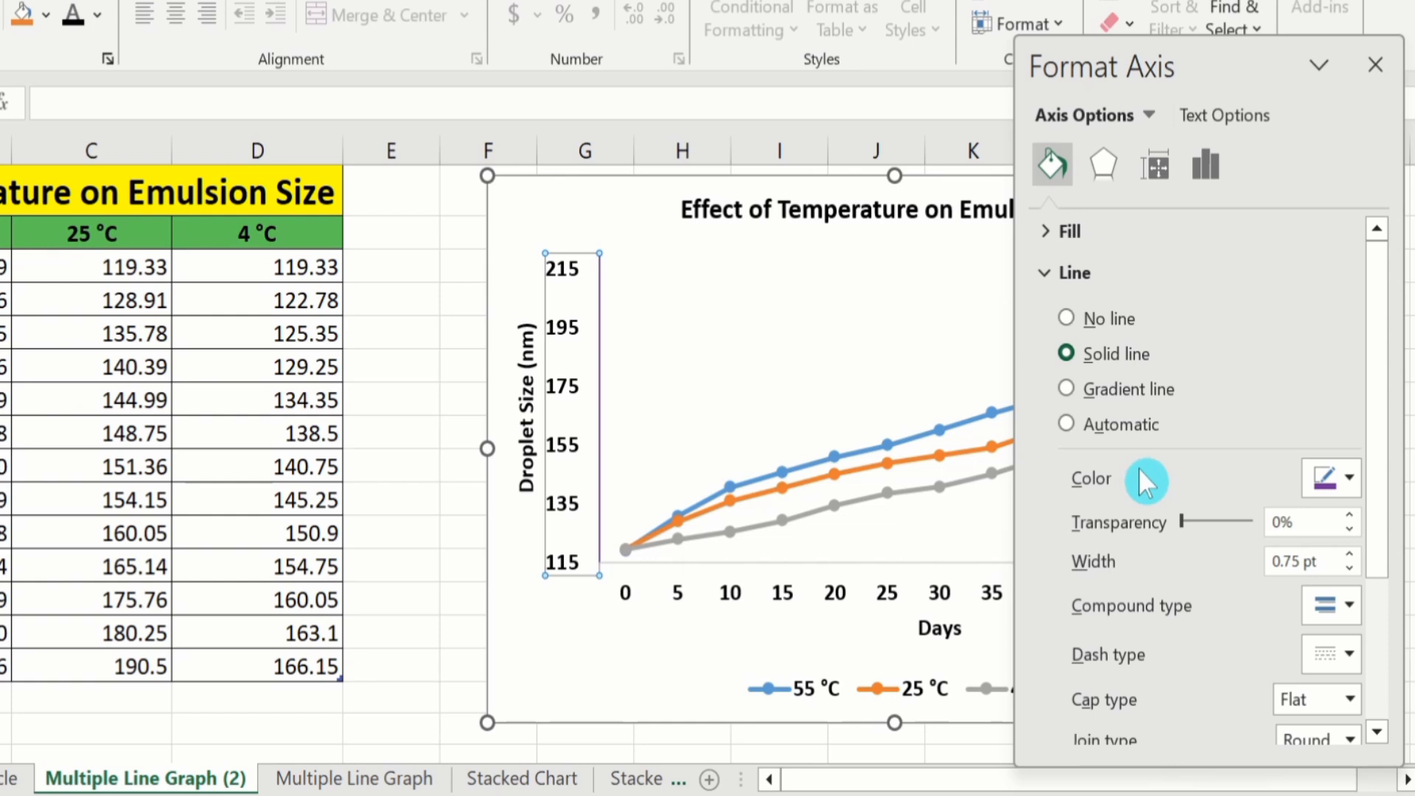
pyautogui.click(1349, 479)
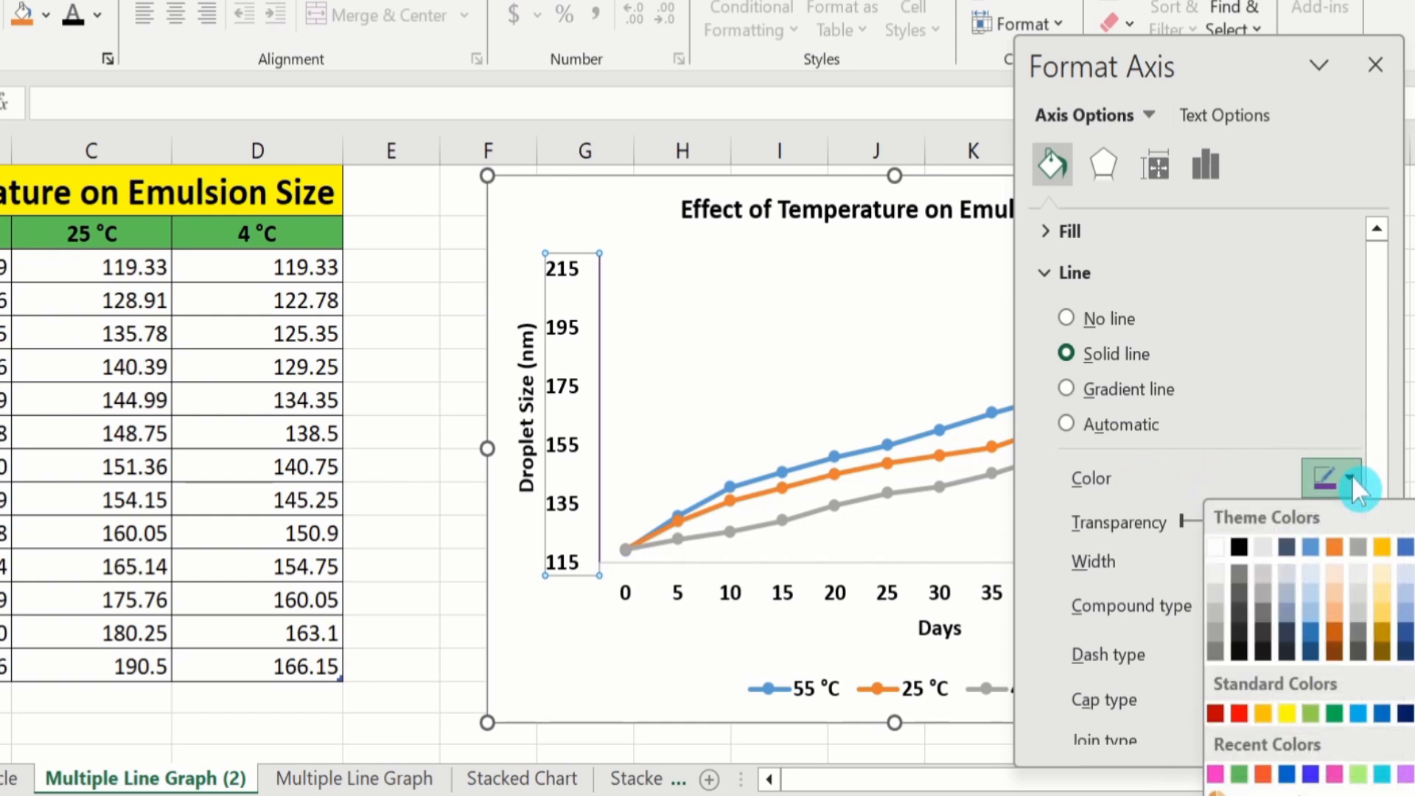
pyautogui.click(1239, 546)
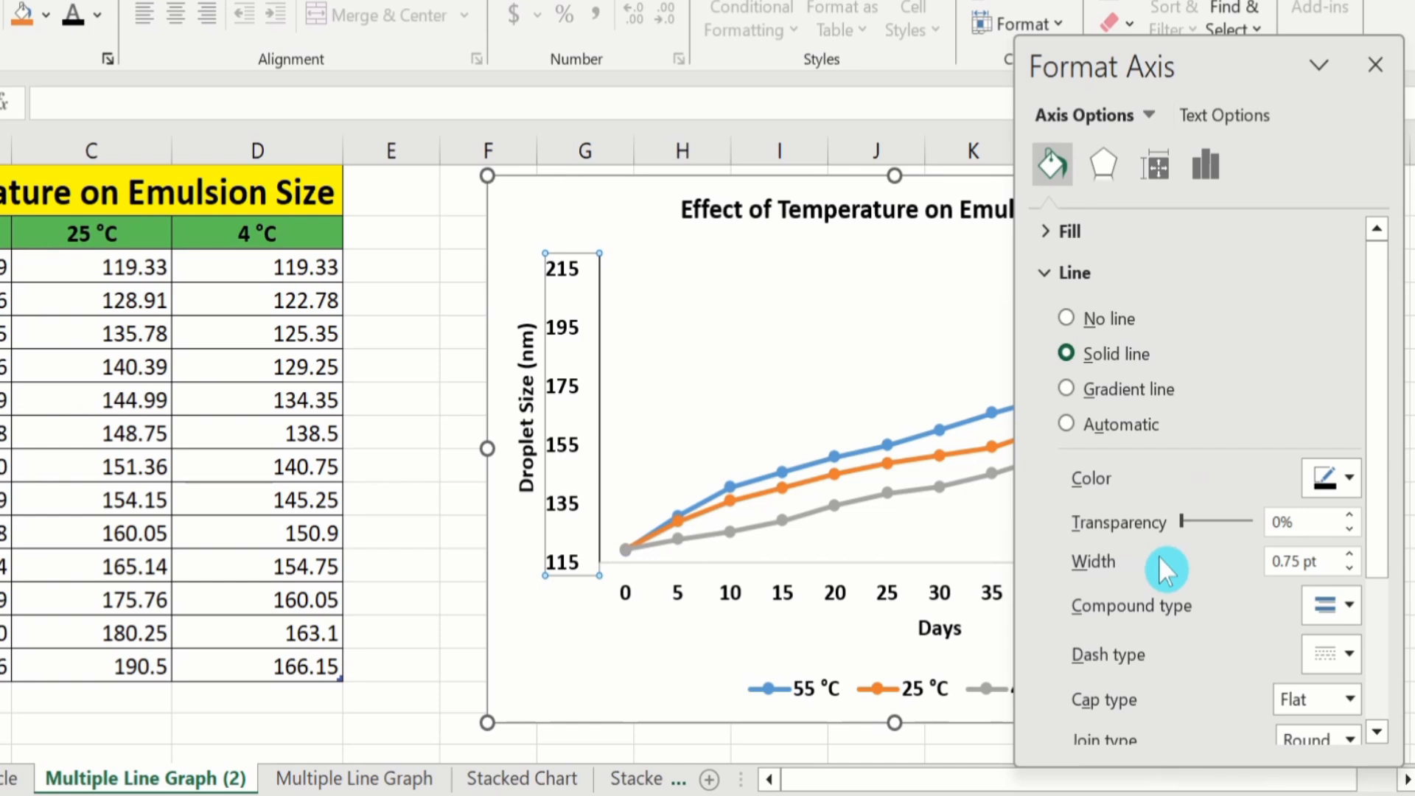
pyautogui.click(1352, 553)
pyautogui.click(1351, 553)
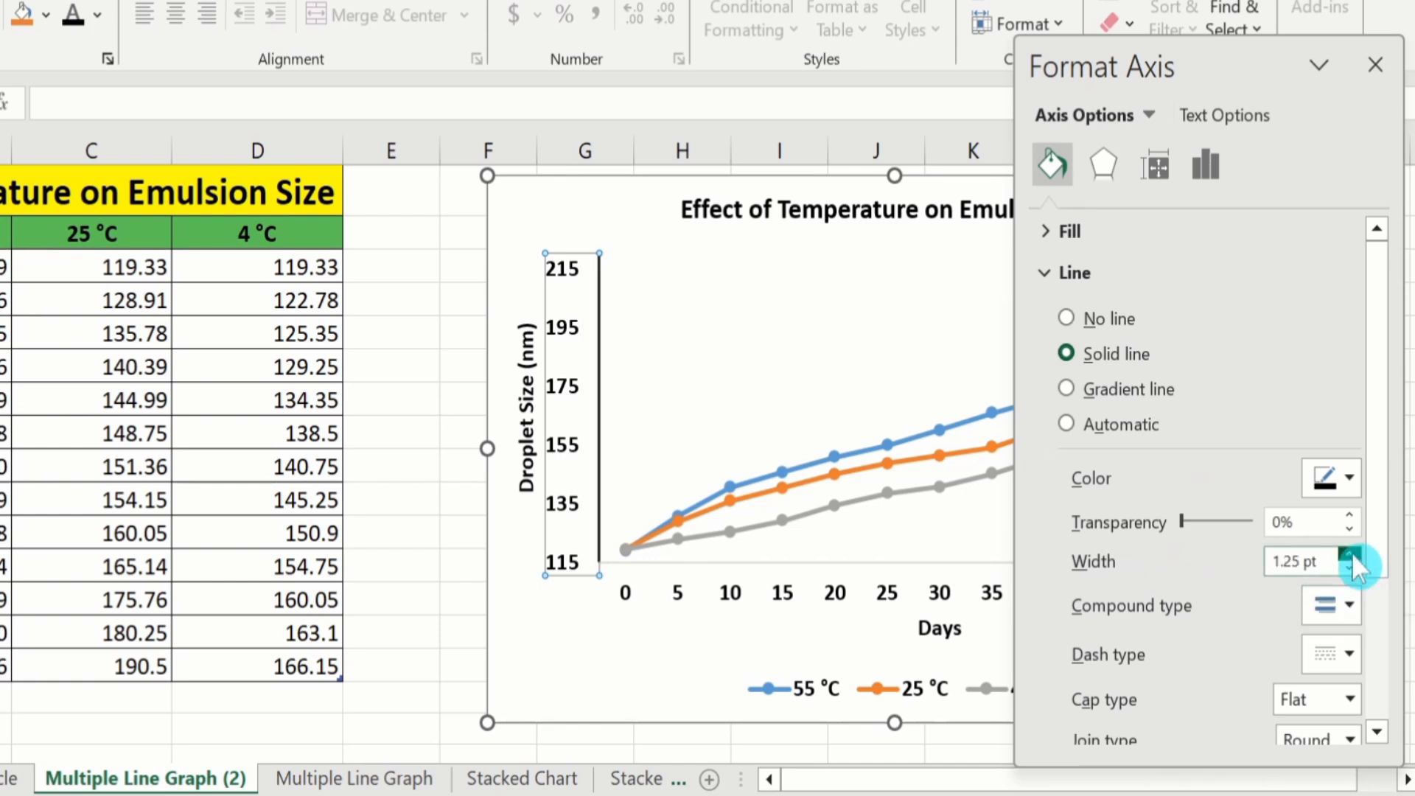
pyautogui.click(1352, 553)
# Set both the major and minor tick marks of the vertical axis to Outside
pyautogui.click(1207, 164)
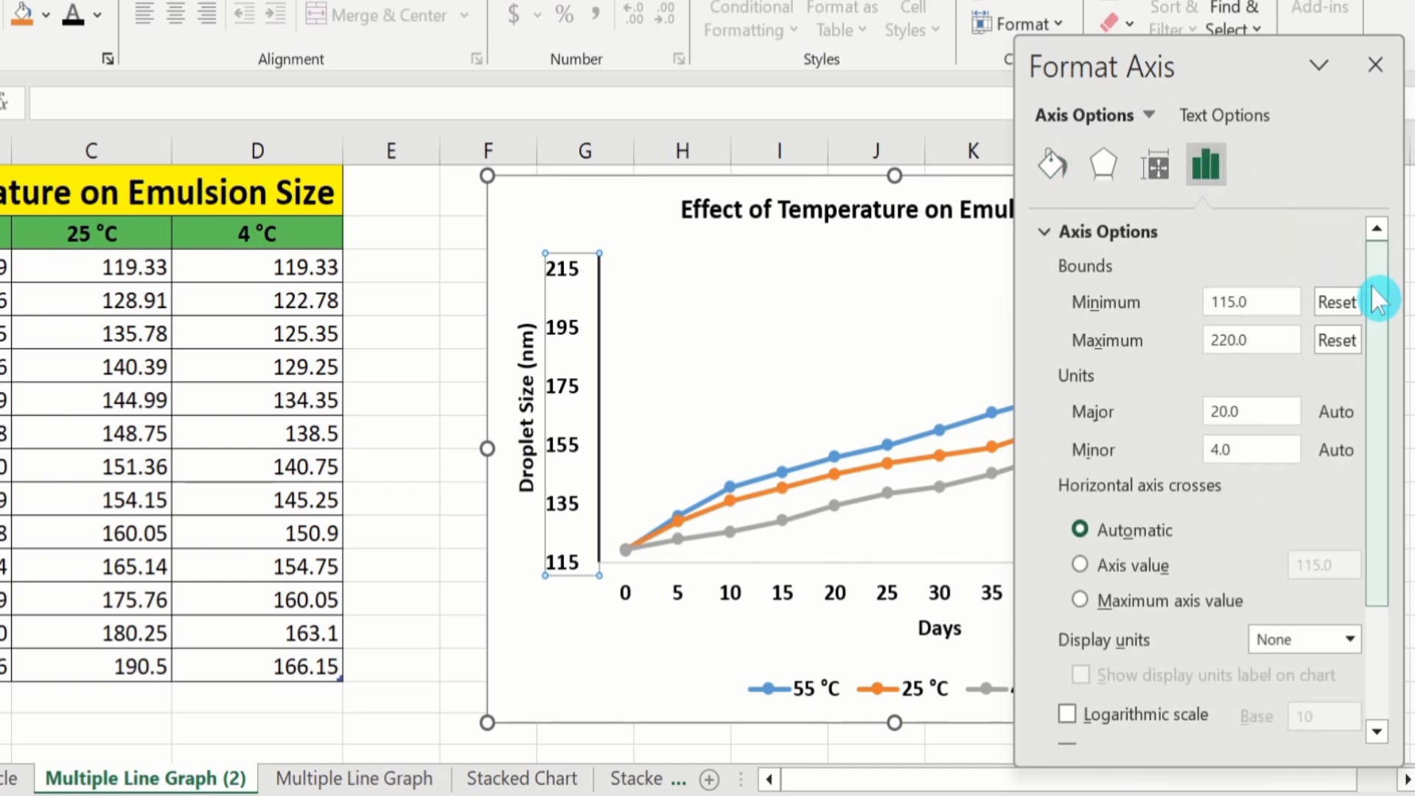
pyautogui.moveTo(1376, 300); pyautogui.dragTo(1373, 435)
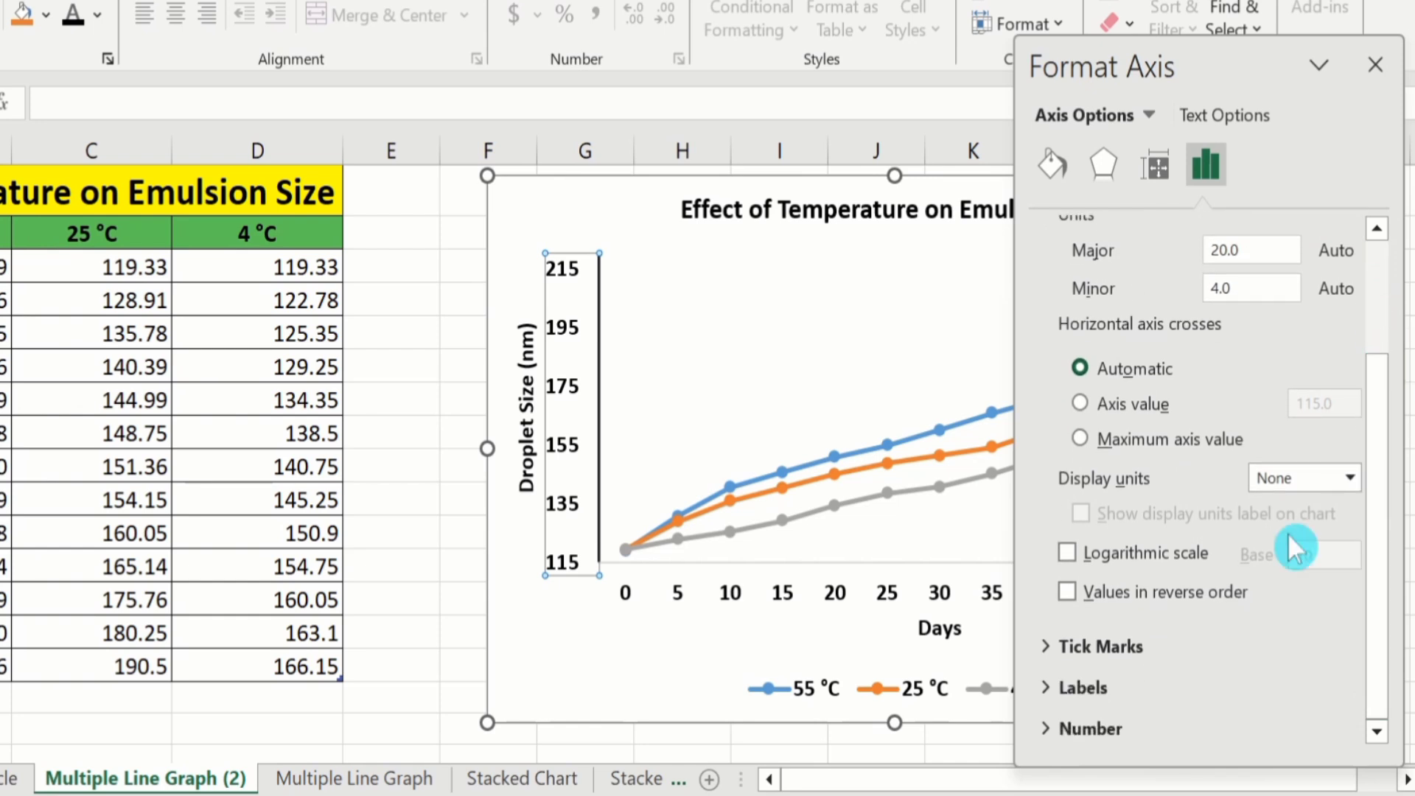
pyautogui.click(1132, 639)
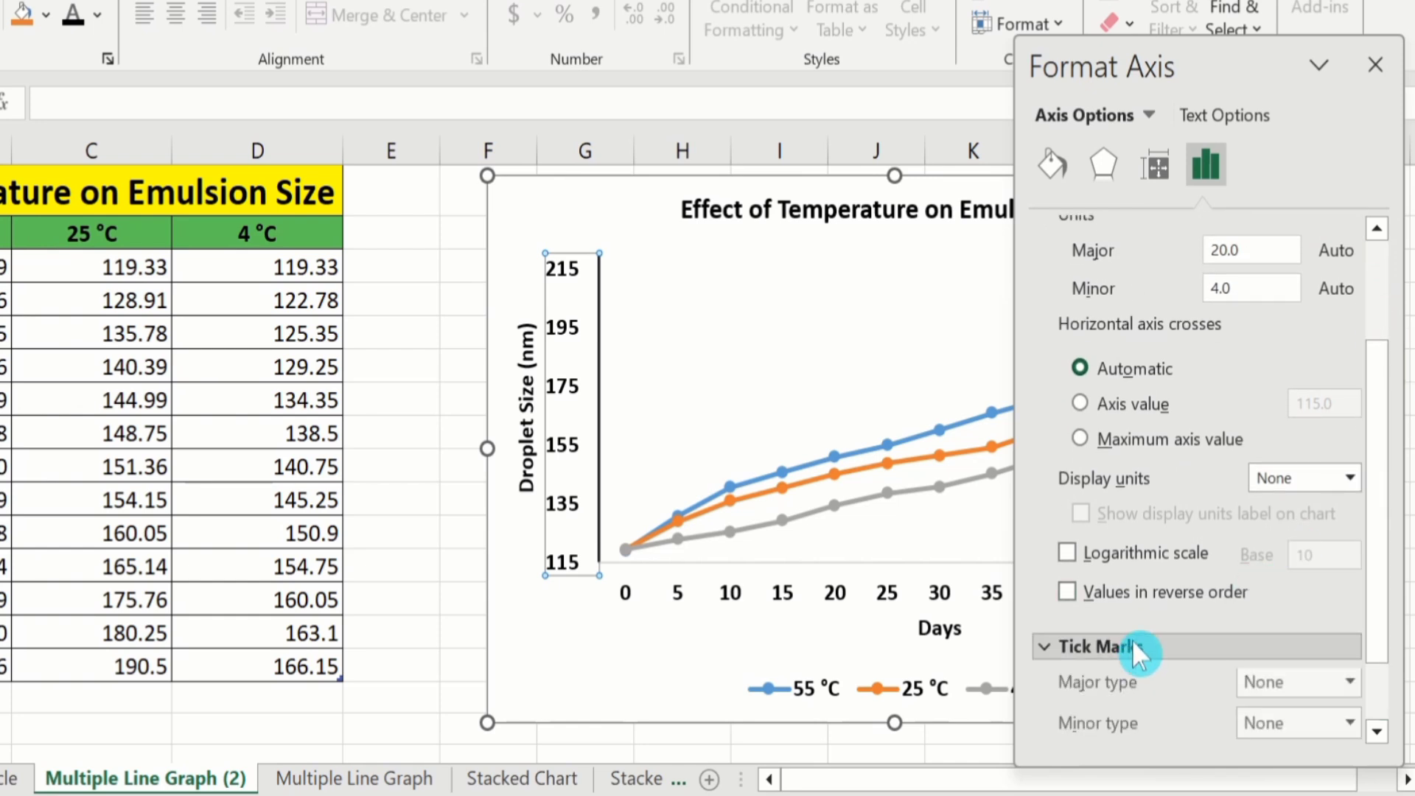
pyautogui.moveTo(1389, 568); pyautogui.dragTo(1398, 686)
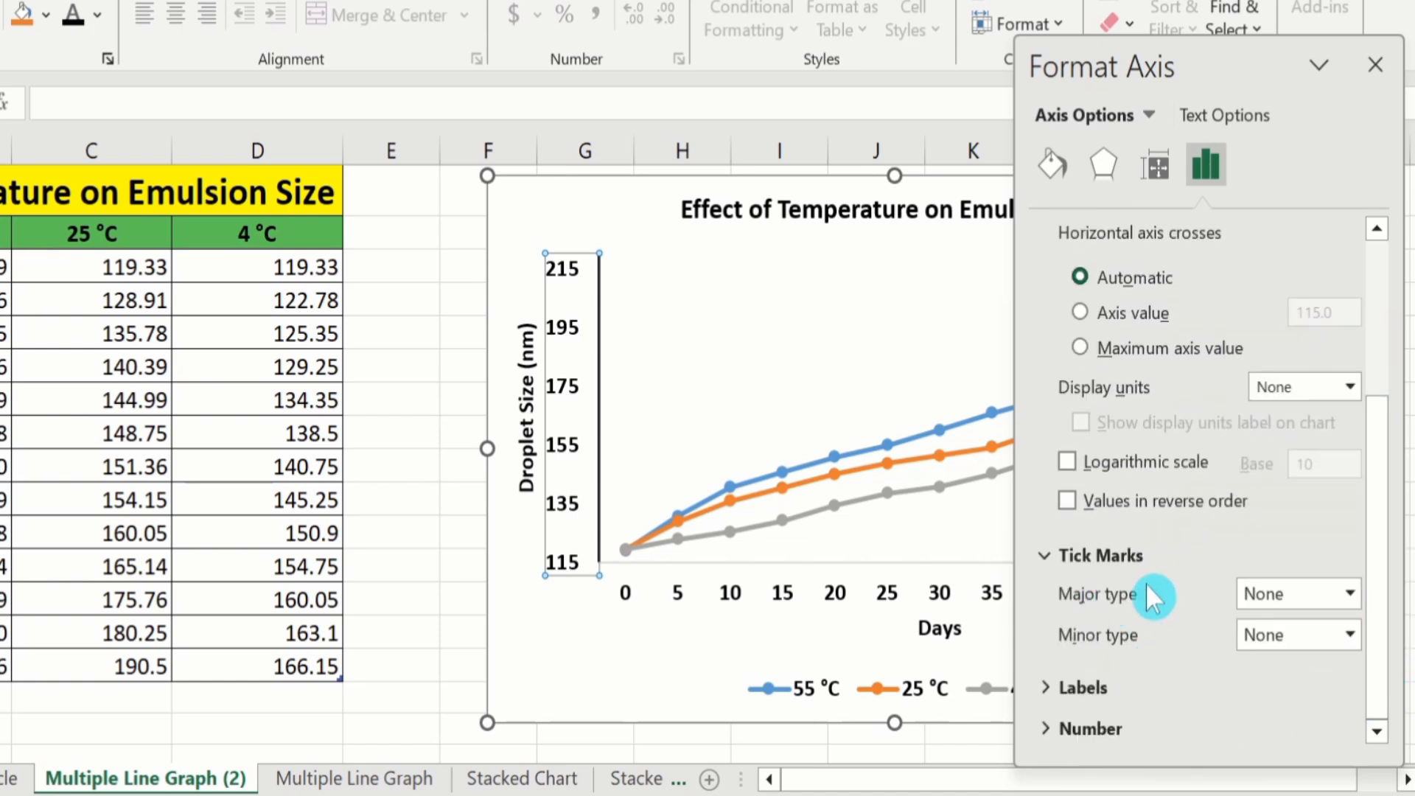
pyautogui.click(1349, 594)
pyautogui.click(1275, 688)
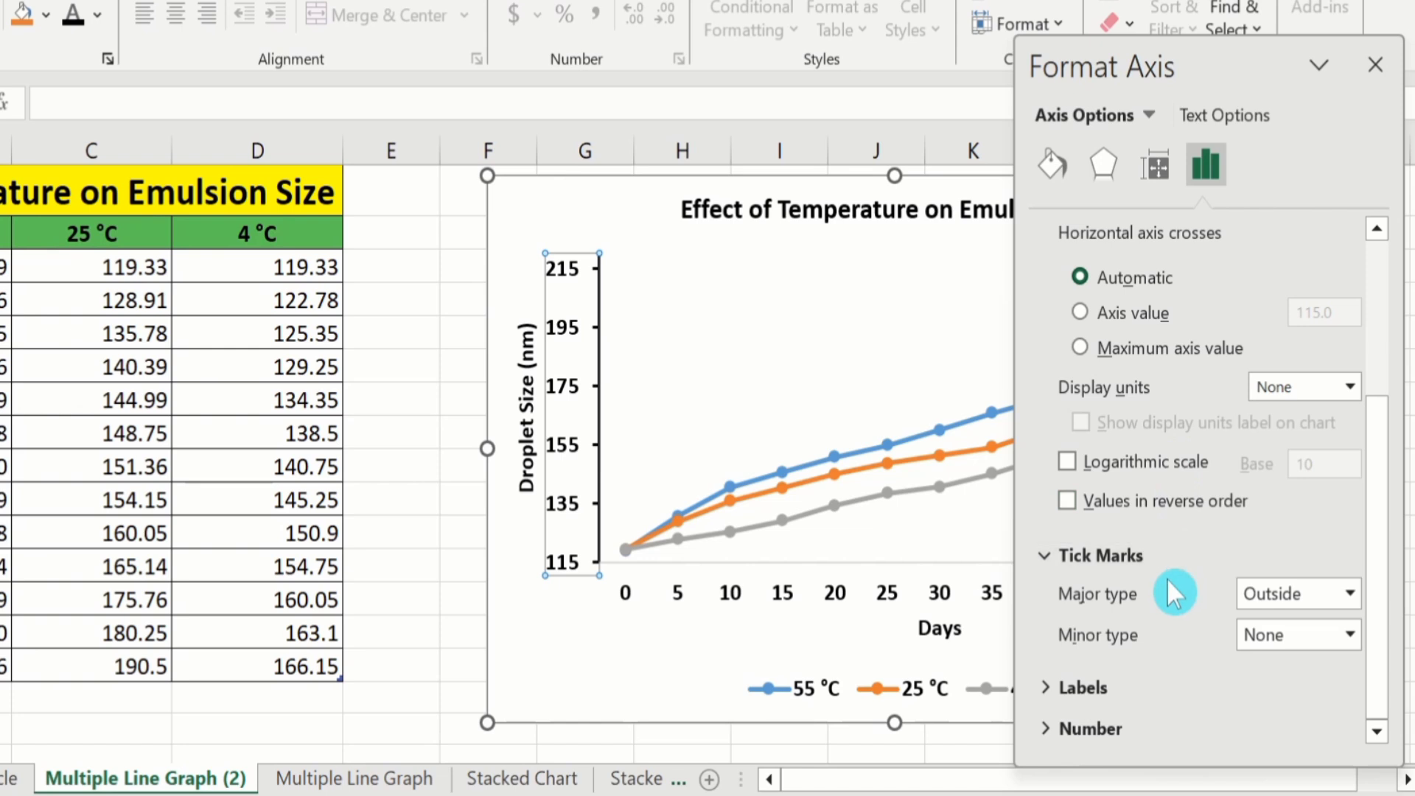
pyautogui.click(1351, 635)
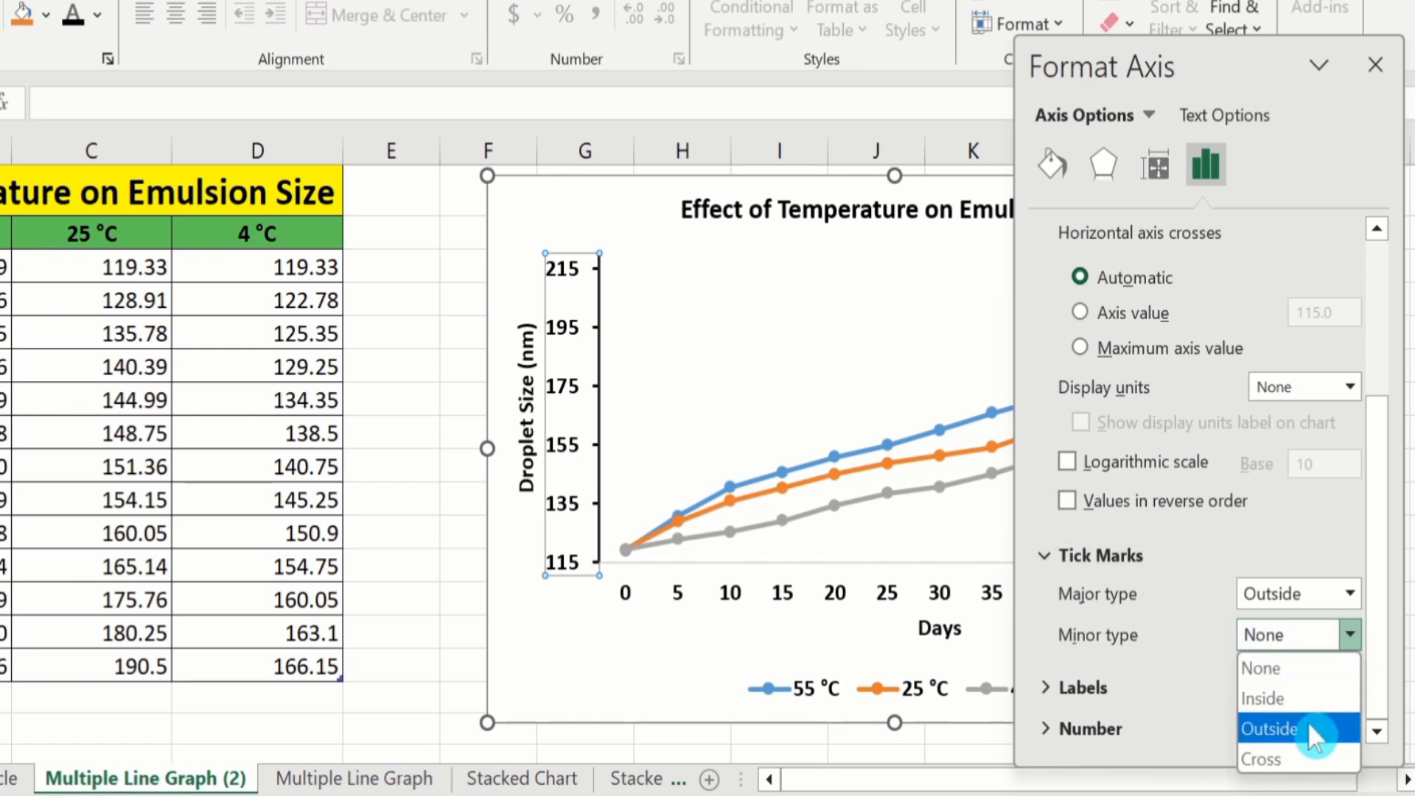
pyautogui.click(1269, 729)
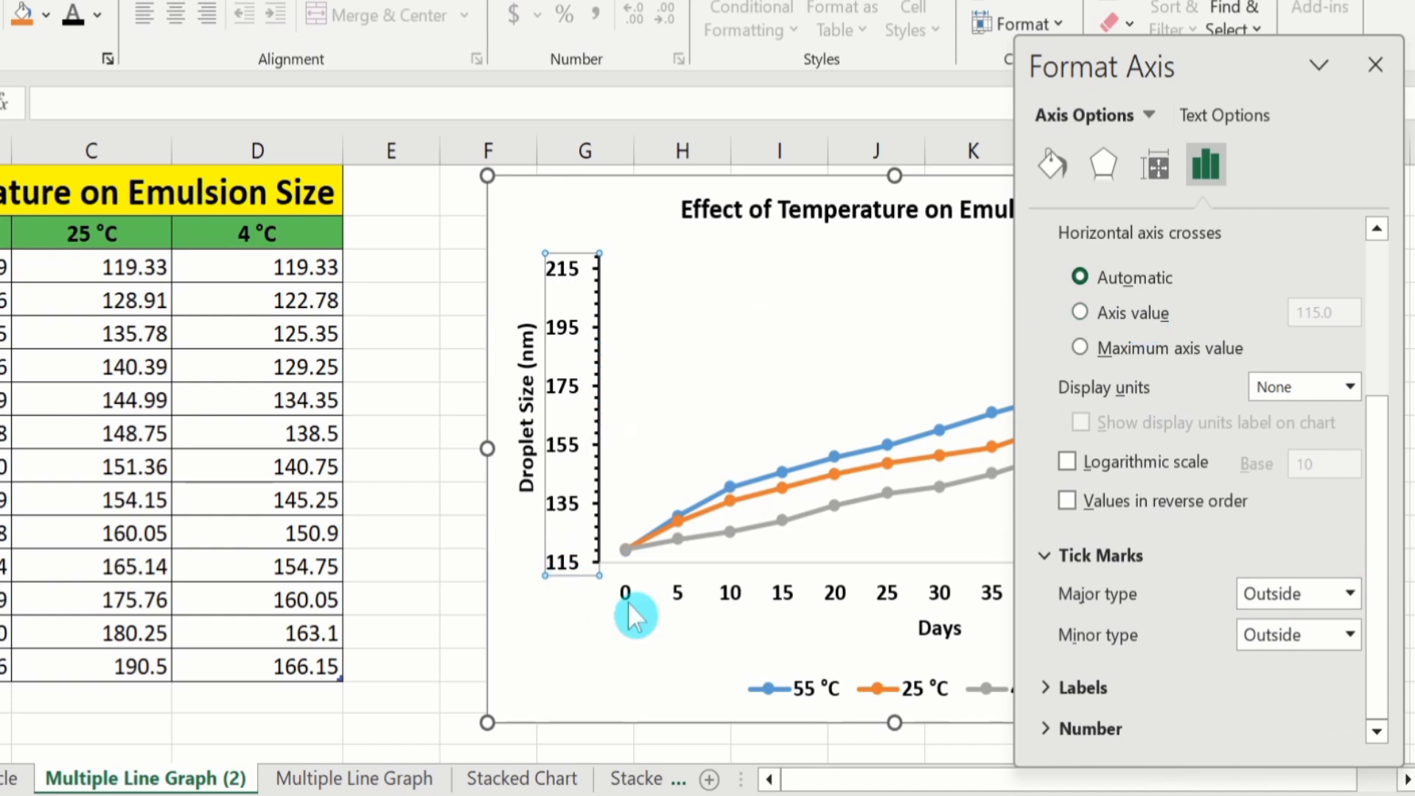
# Format the horizontal axis line as a solid black line with a width of 1.5 pt
pyautogui.click(678, 591)
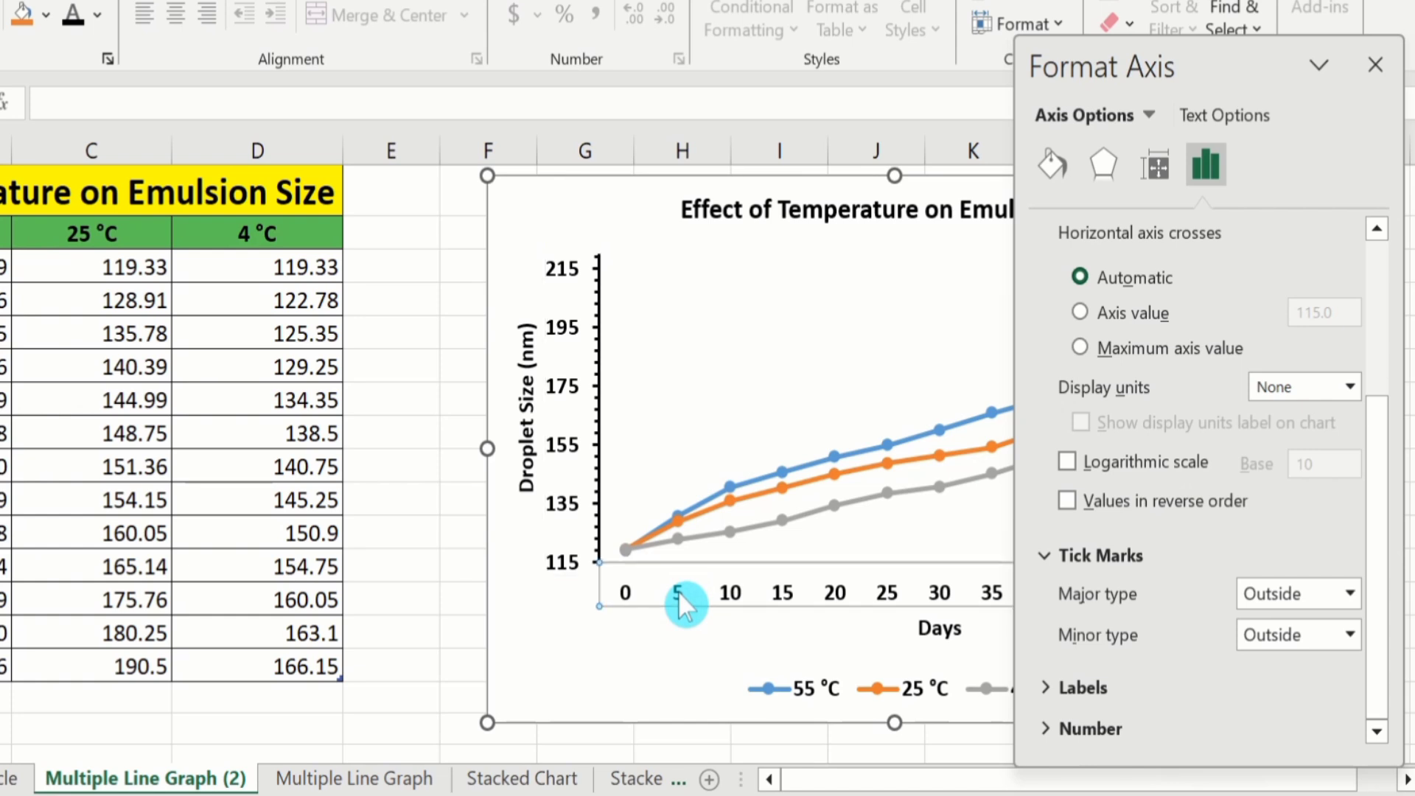
pyautogui.click(1051, 162)
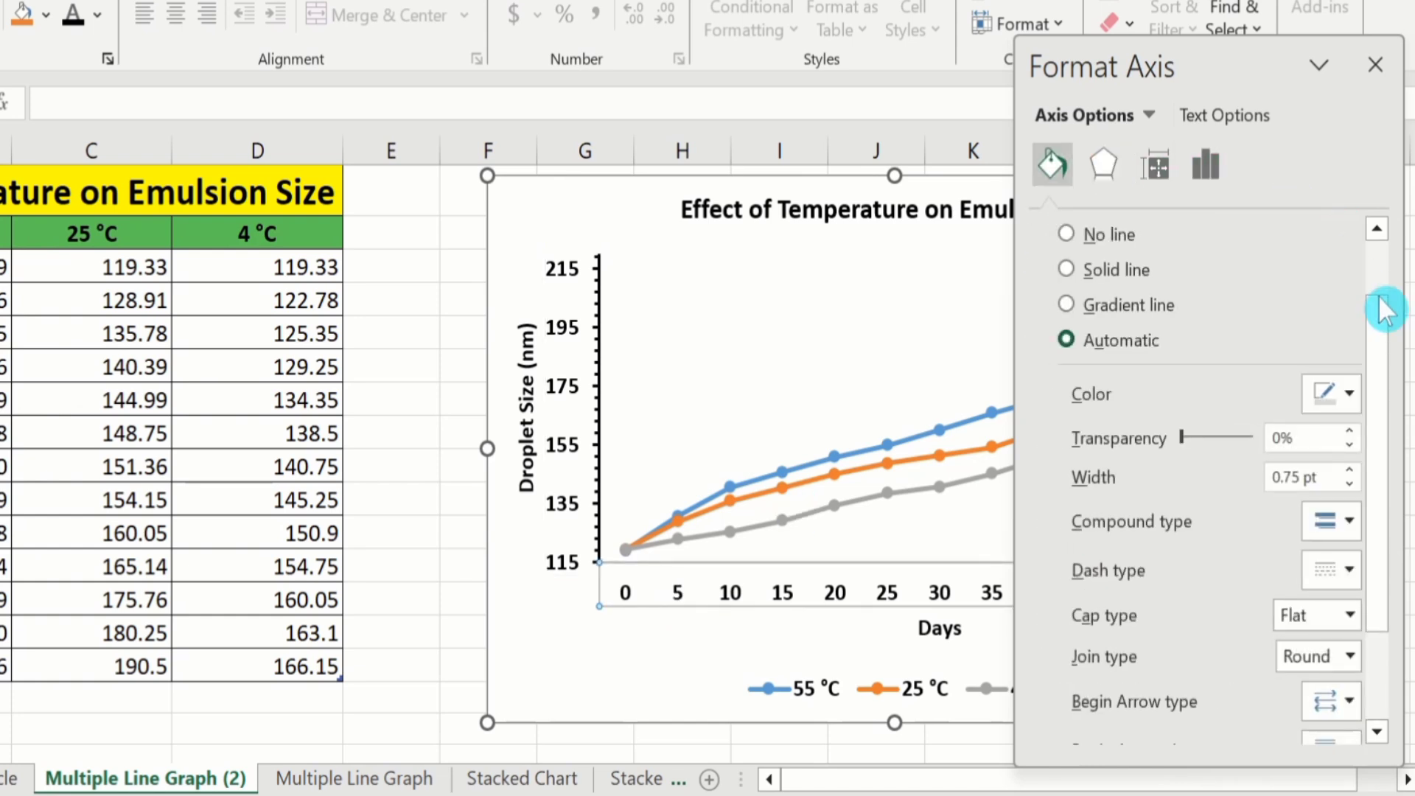
pyautogui.moveTo(1375, 308); pyautogui.dragTo(1385, 249)
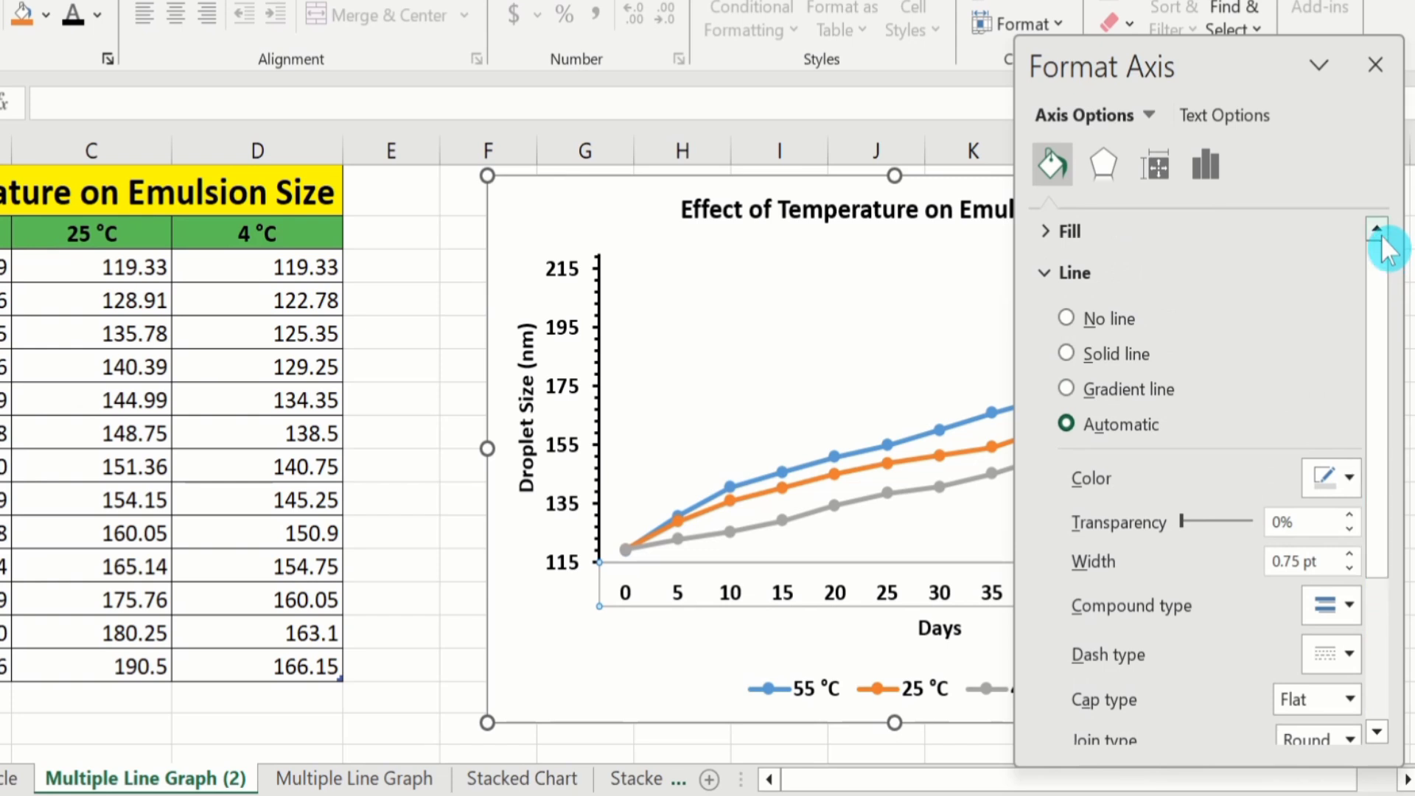
pyautogui.click(1065, 351)
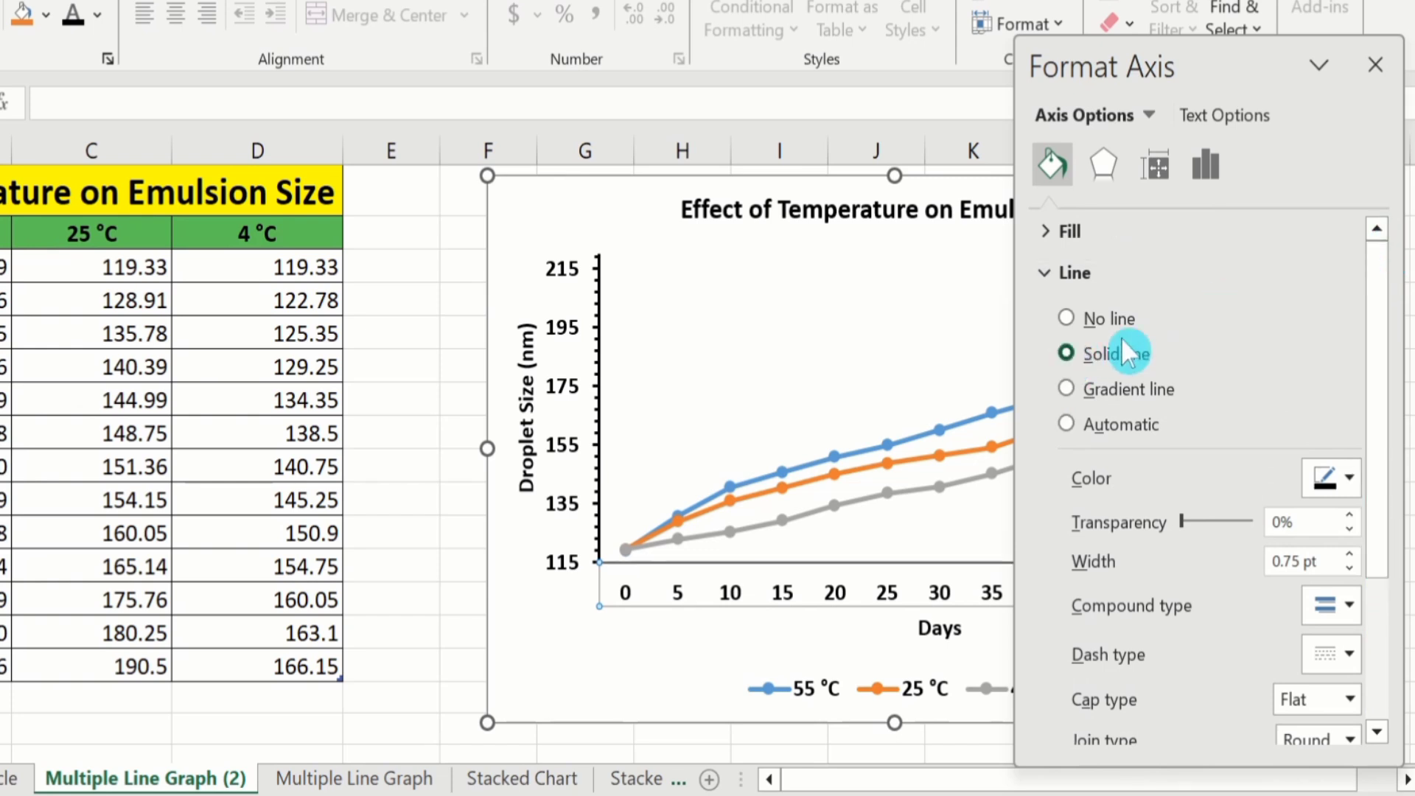
pyautogui.click(1349, 479)
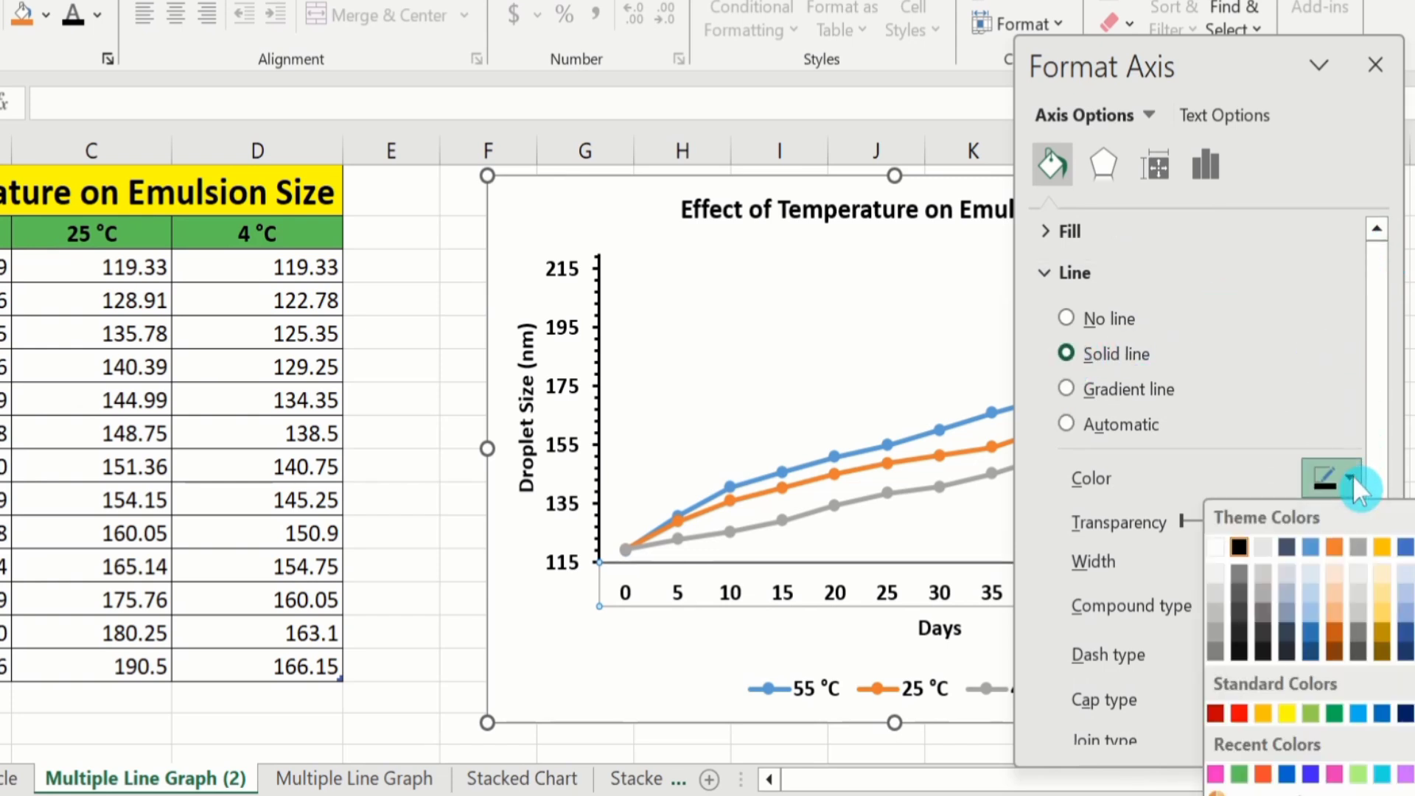
pyautogui.click(1238, 545)
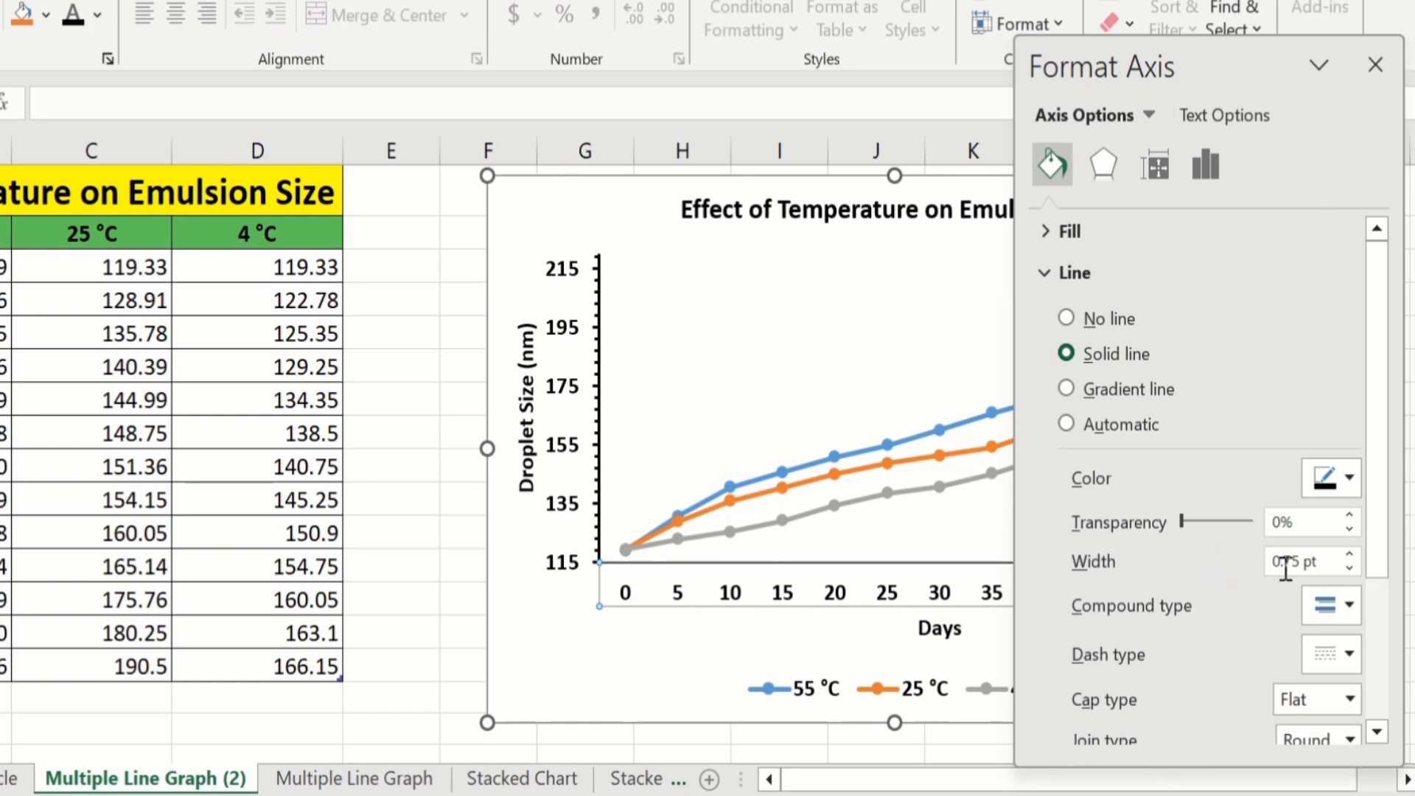
pyautogui.click(1351, 554)
pyautogui.click(1352, 554)
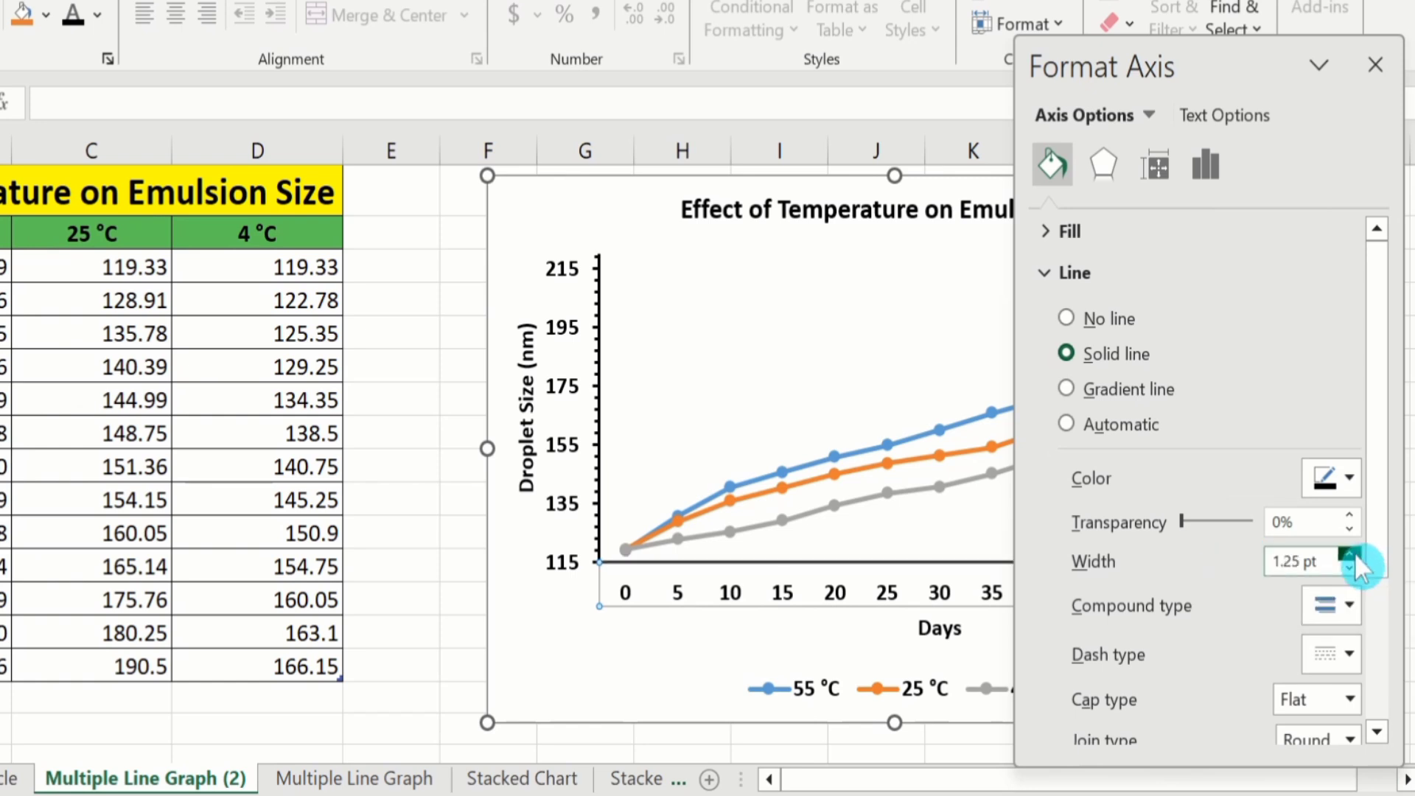
pyautogui.click(1351, 554)
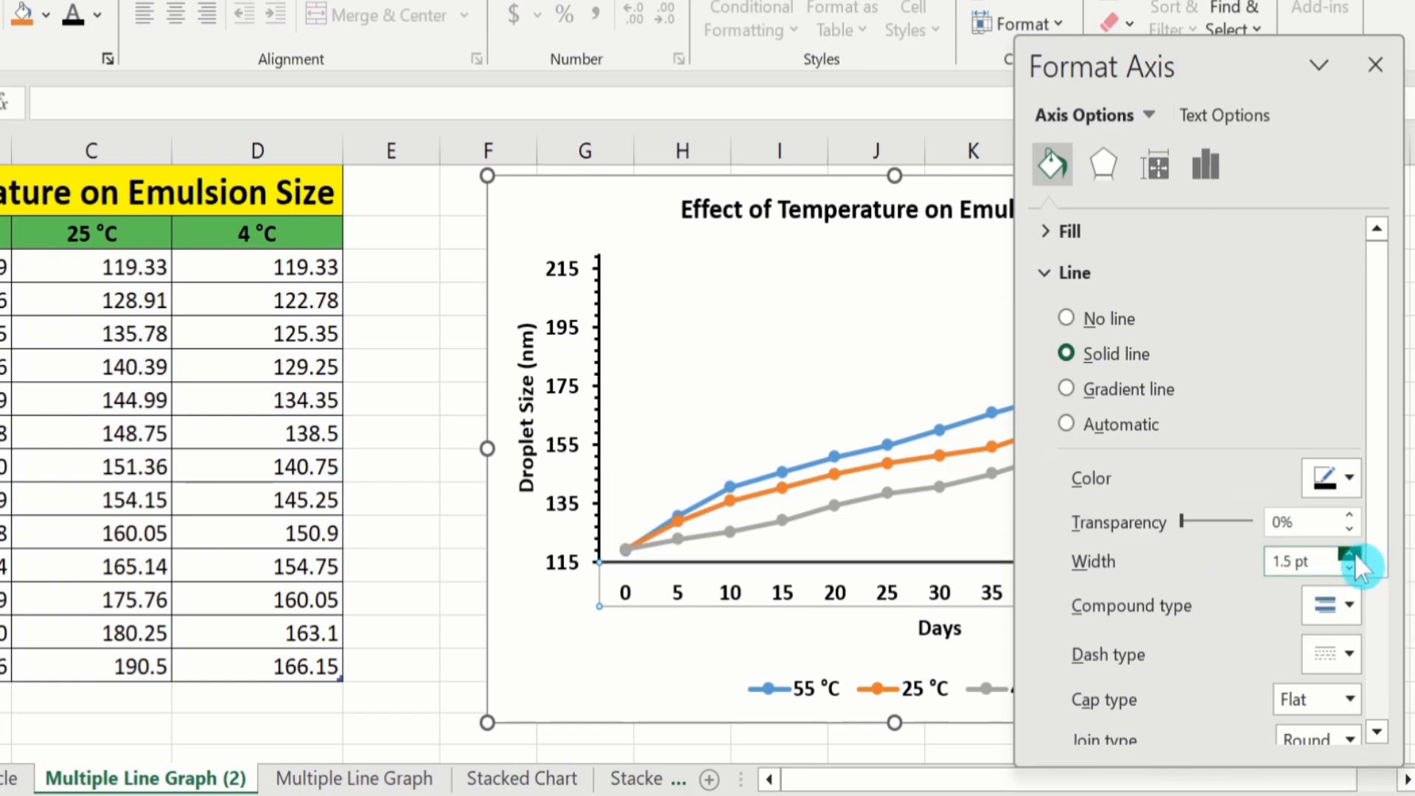
# Set both the major and minor tick marks of the horizontal axis to Outside and close the axis formatting options
pyautogui.click(1210, 162)
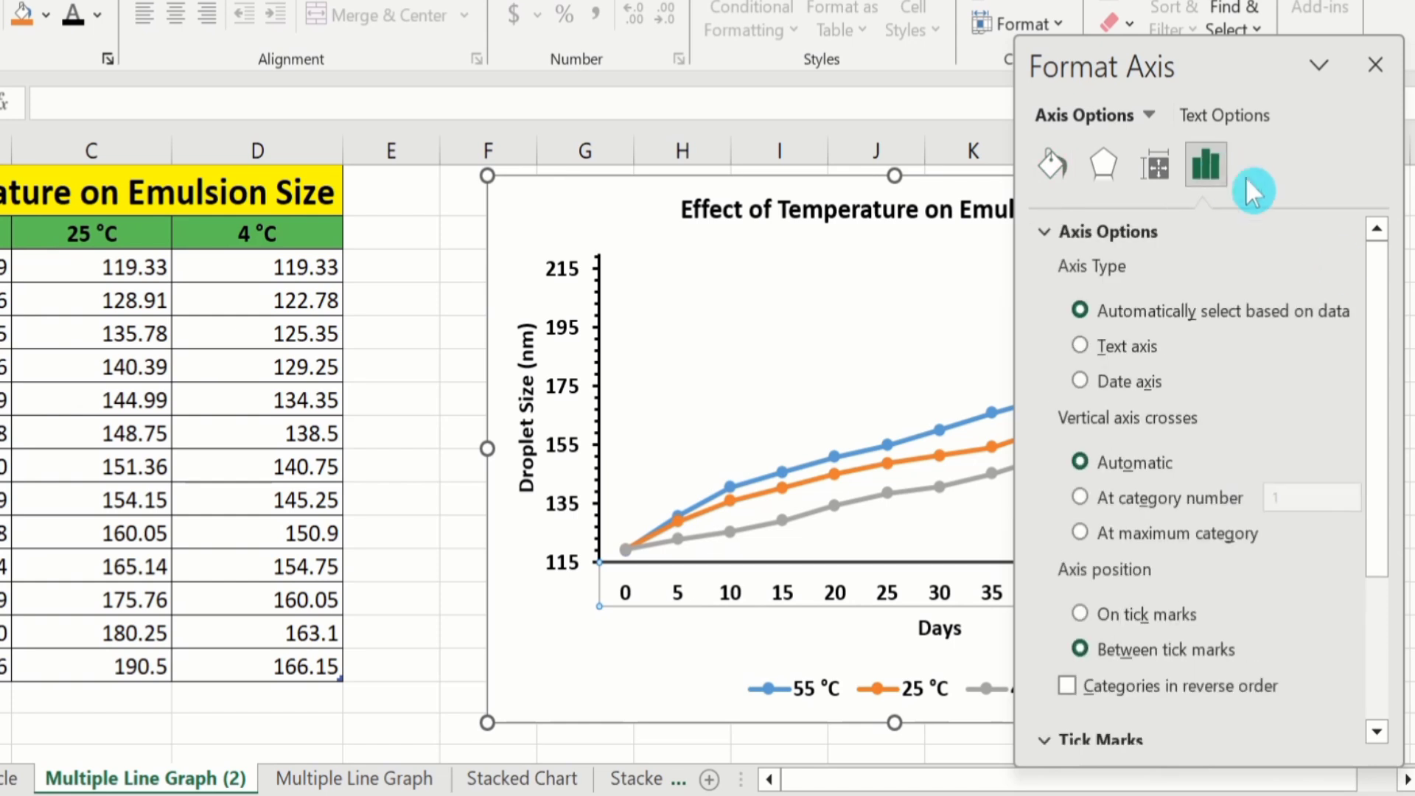
pyautogui.moveTo(1379, 307); pyautogui.dragTo(1385, 508)
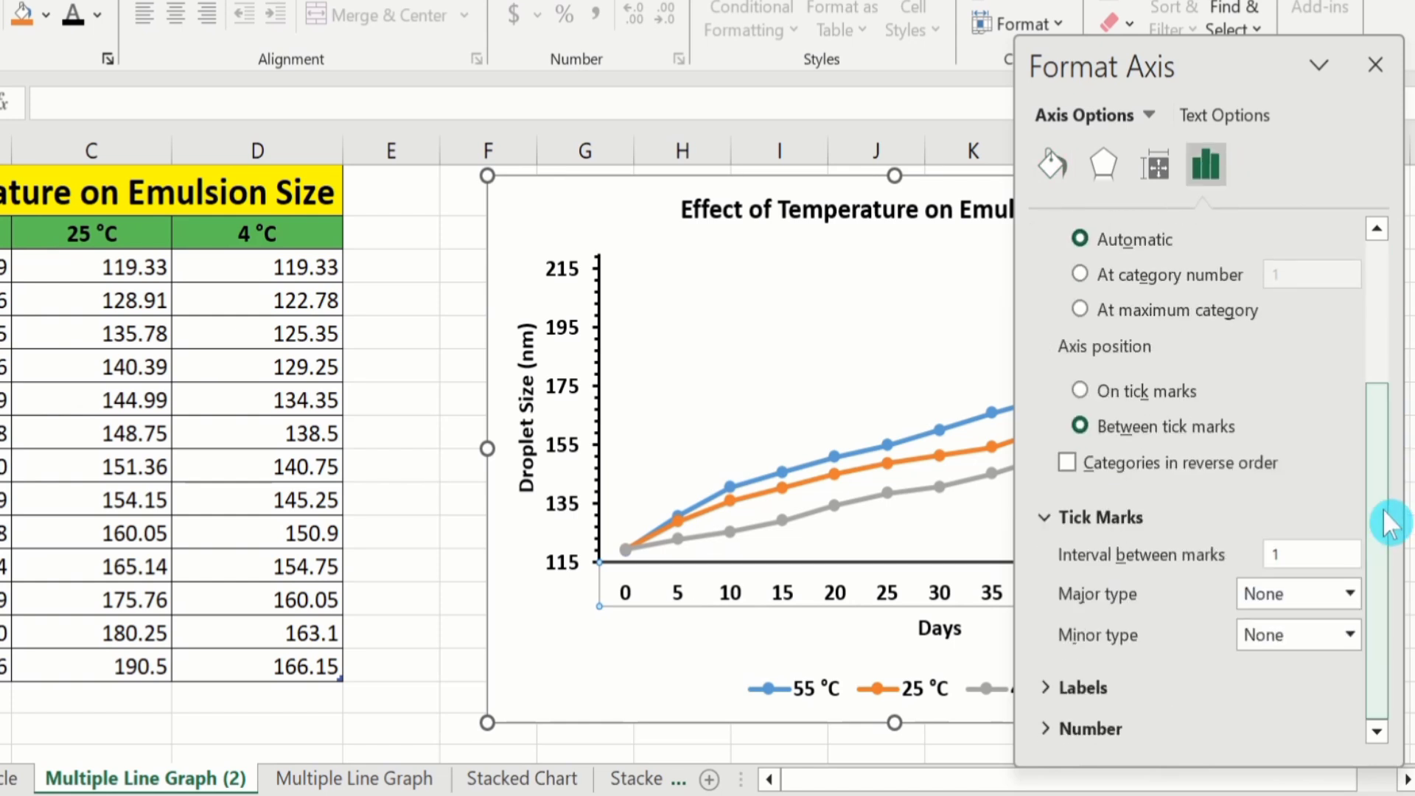
pyautogui.click(1353, 594)
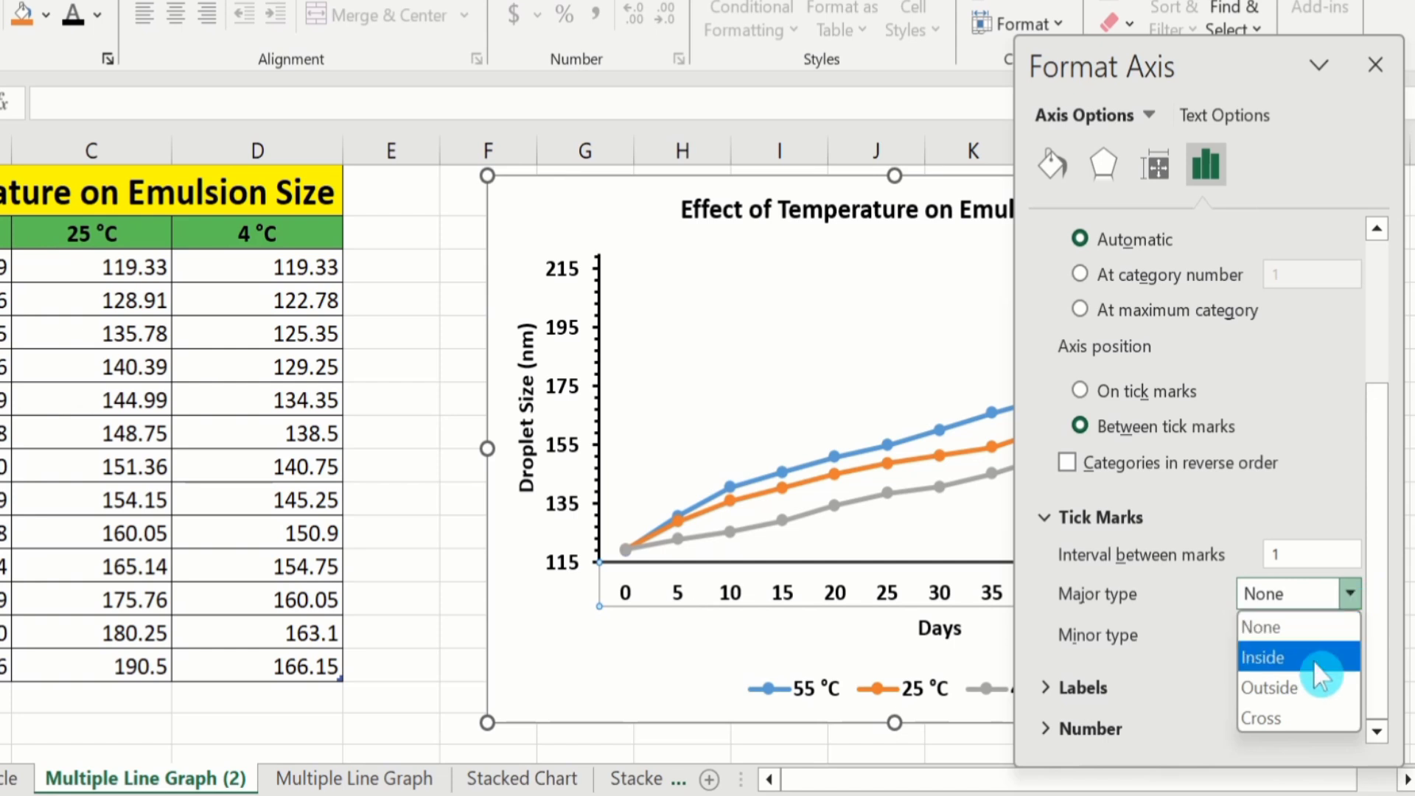
pyautogui.click(1311, 686)
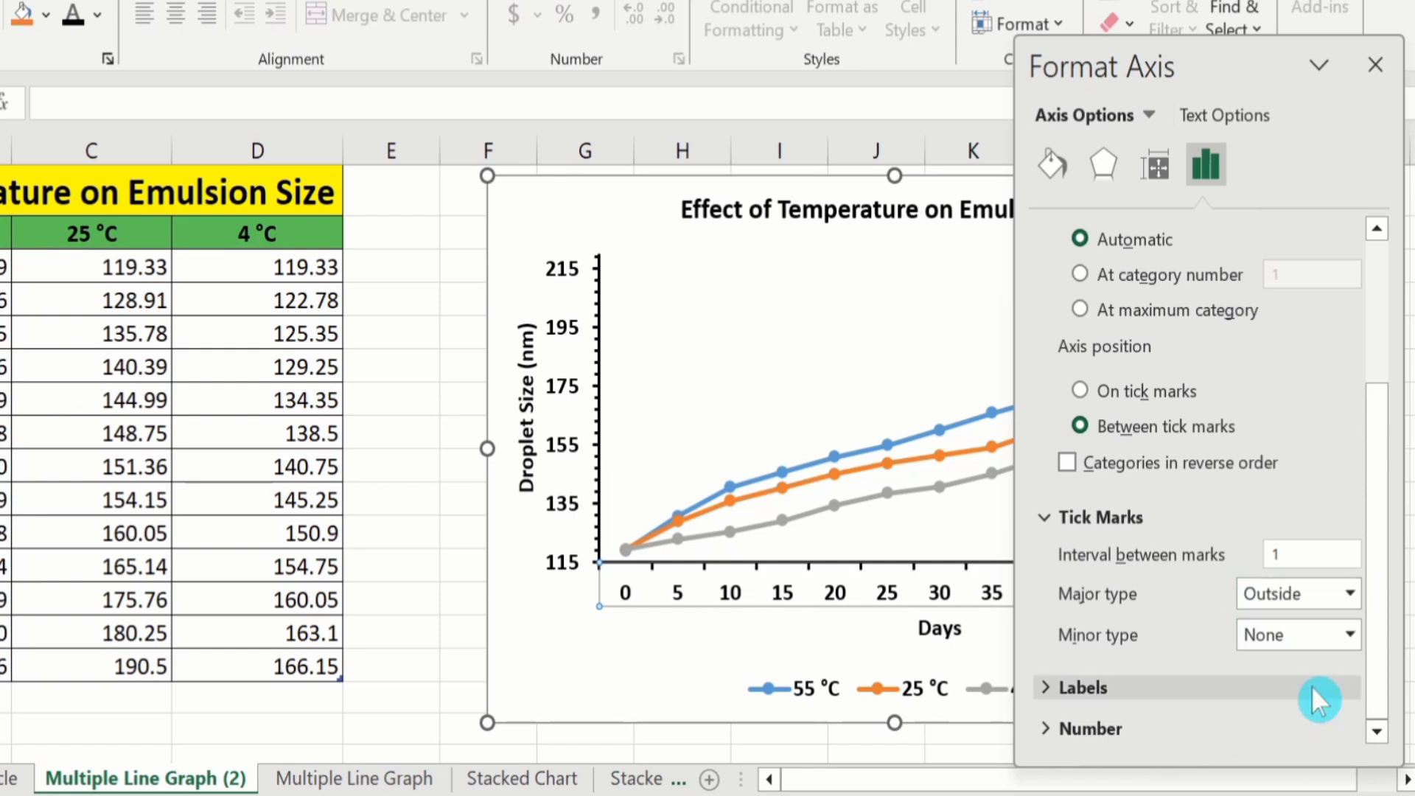
pyautogui.click(1353, 635)
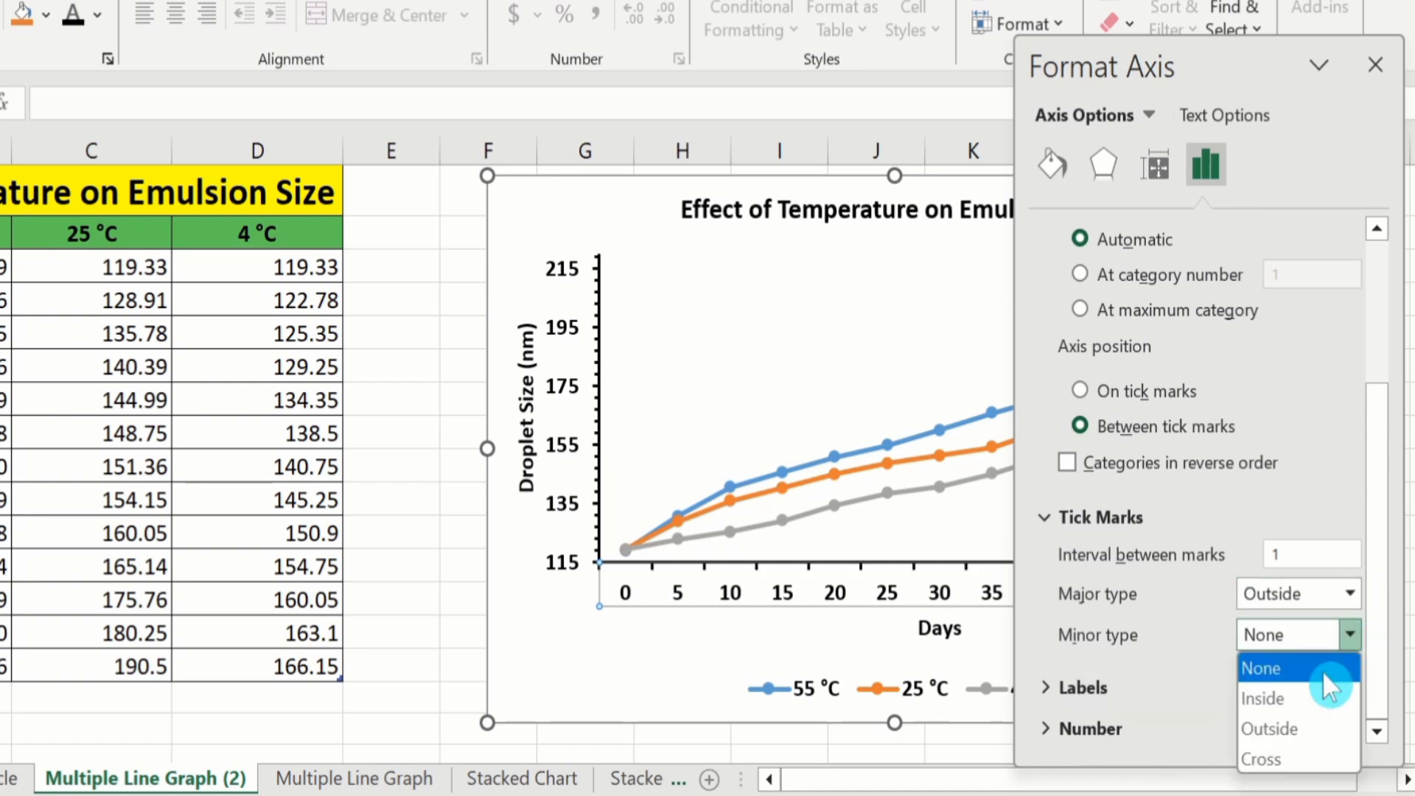
pyautogui.click(1298, 722)
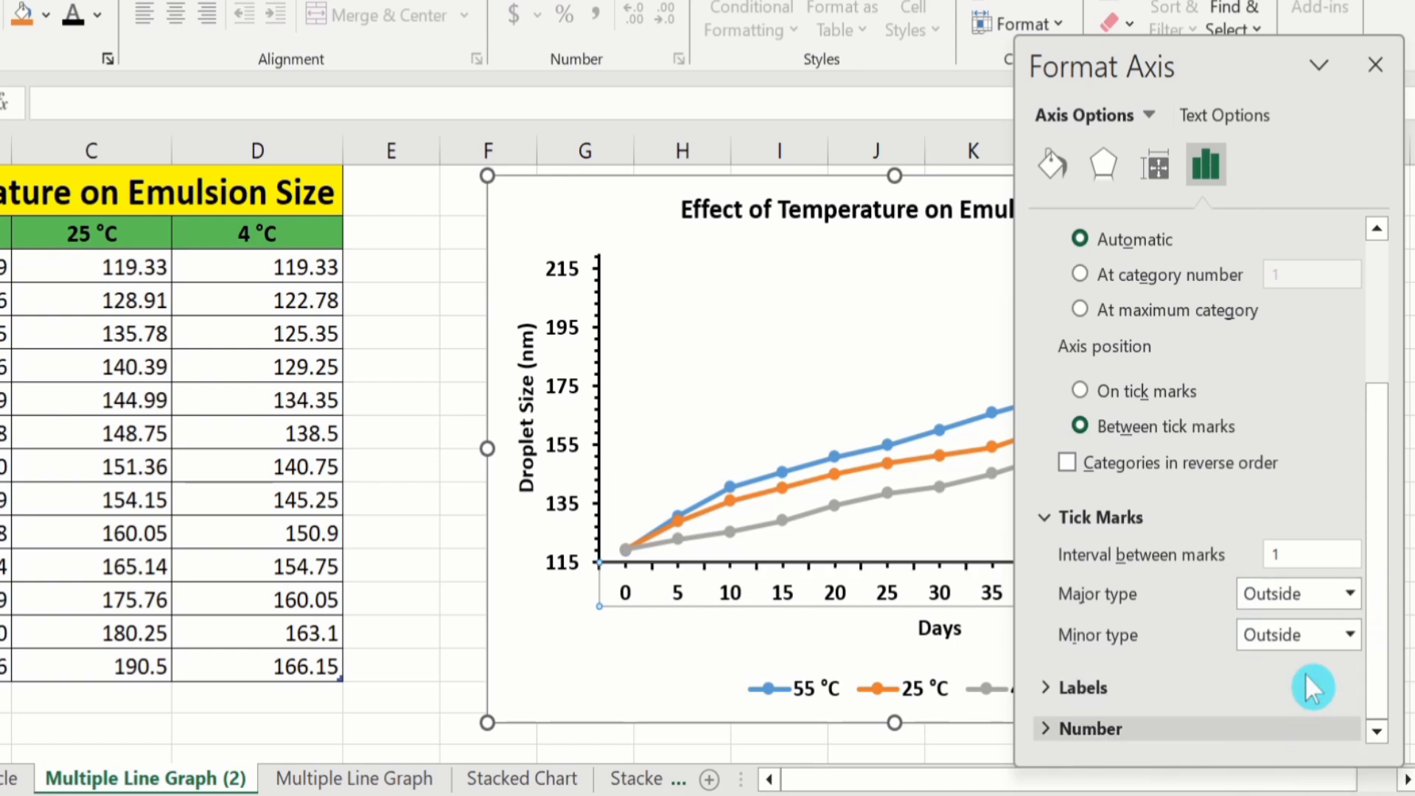
pyautogui.click(1372, 65)
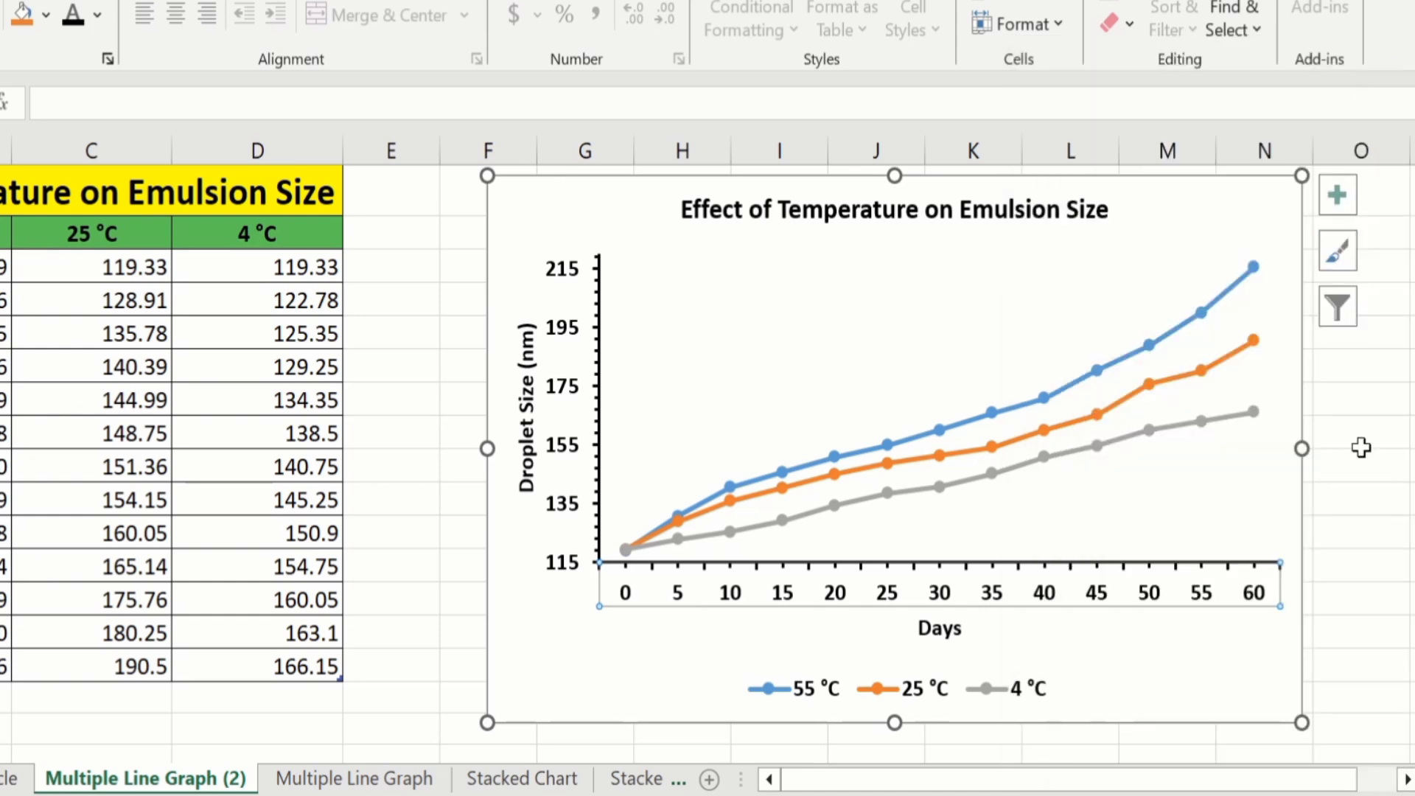
# Format the 55 °C data series as a solid red line with a width of 2 pt
pyautogui.click(1179, 339)
pyautogui.click(1177, 330)
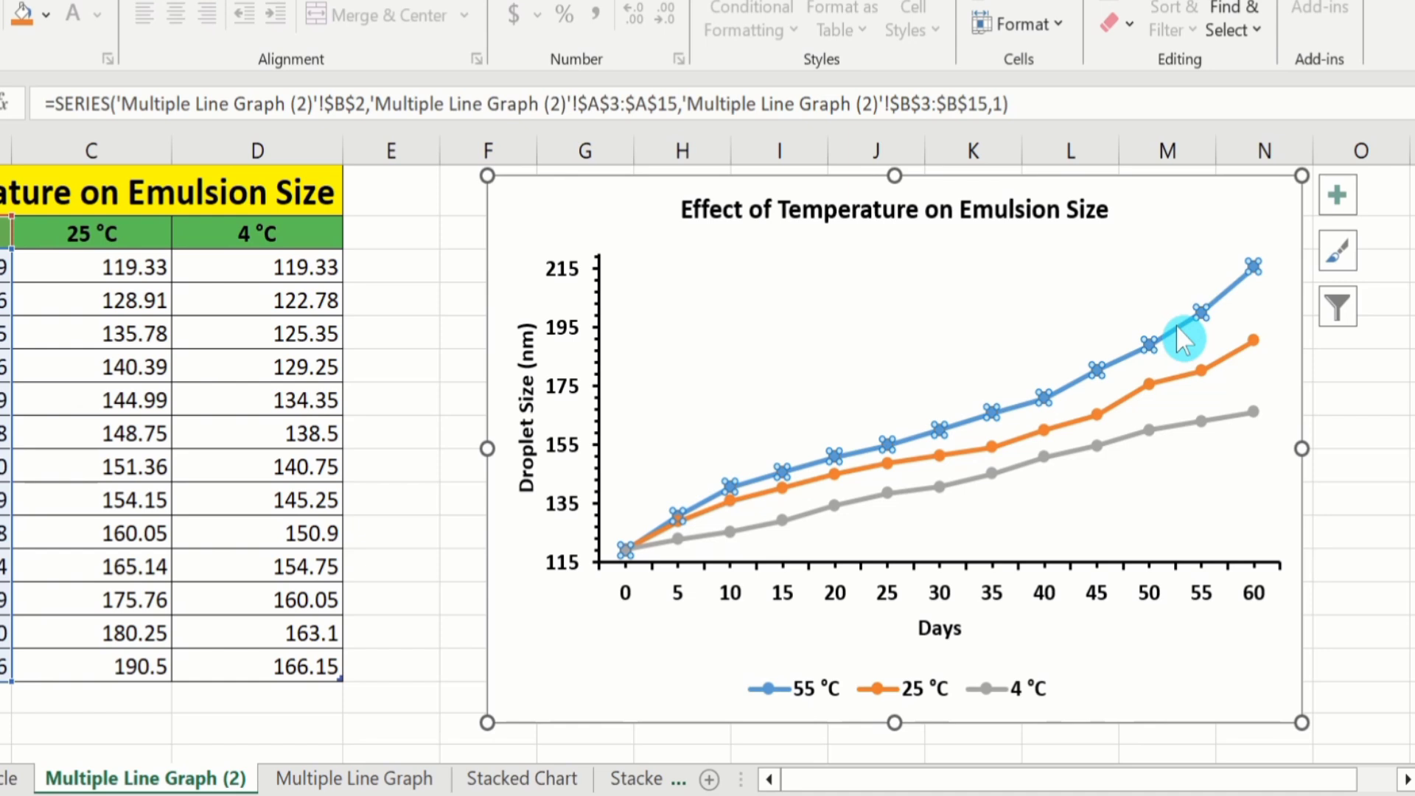
pyautogui.rightClick(1177, 328)
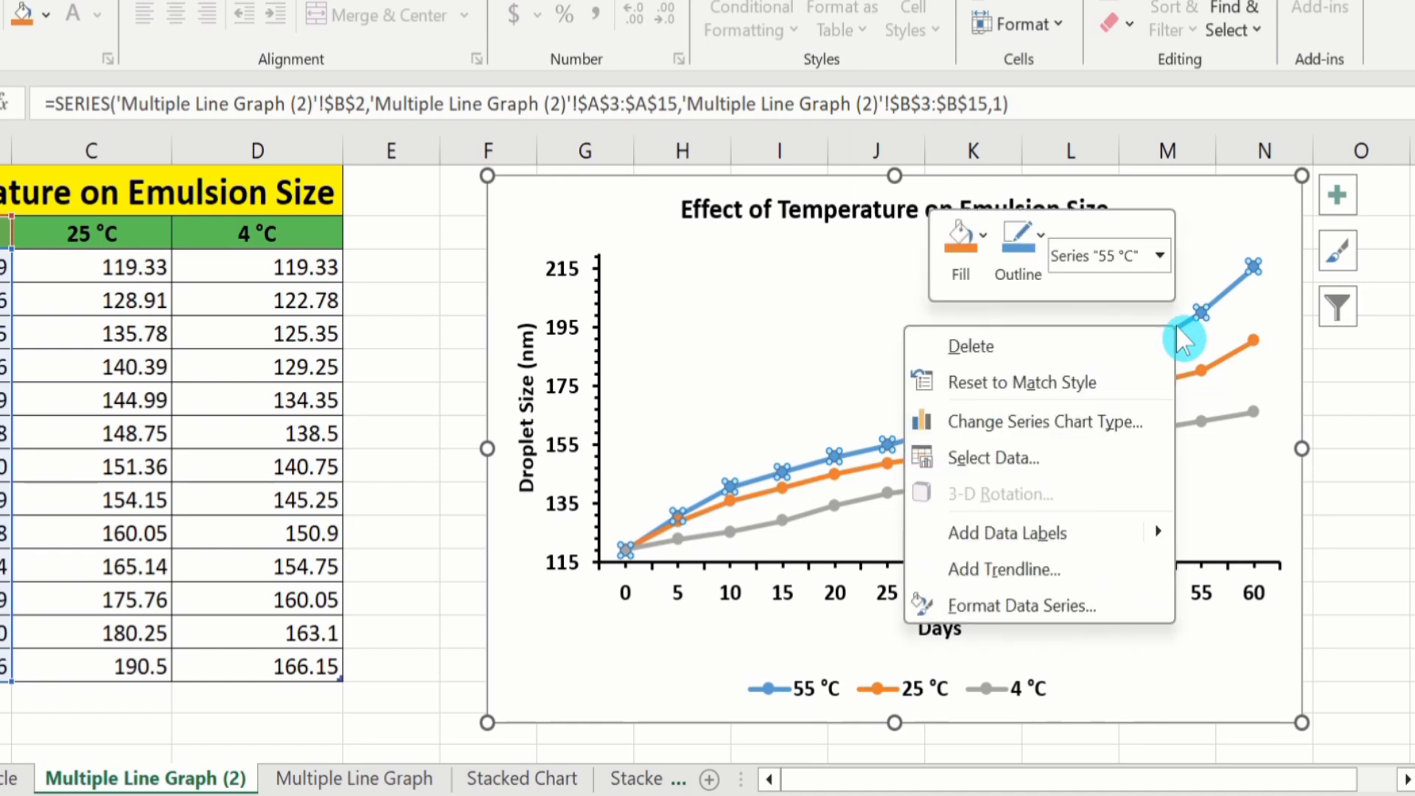
pyautogui.click(1042, 608)
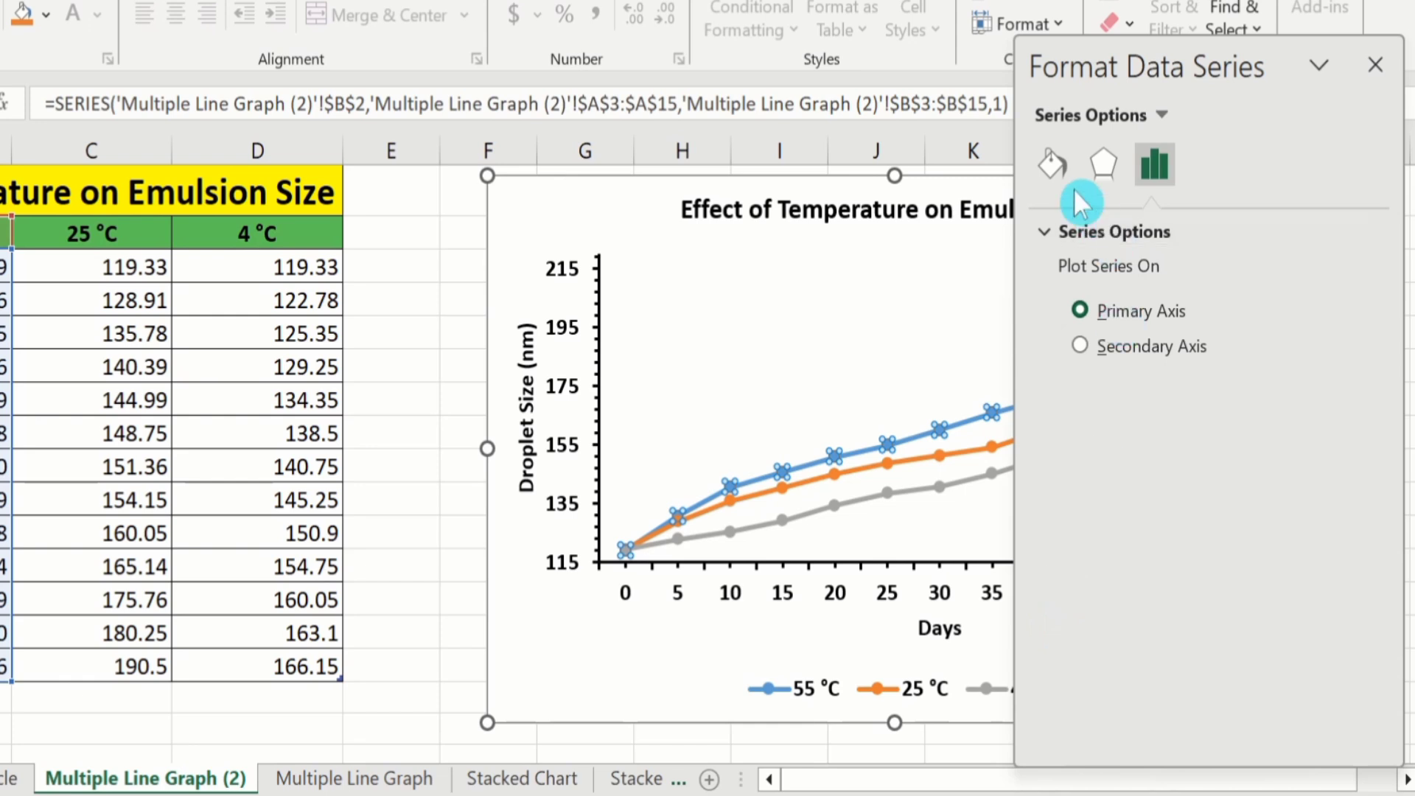
pyautogui.click(1050, 163)
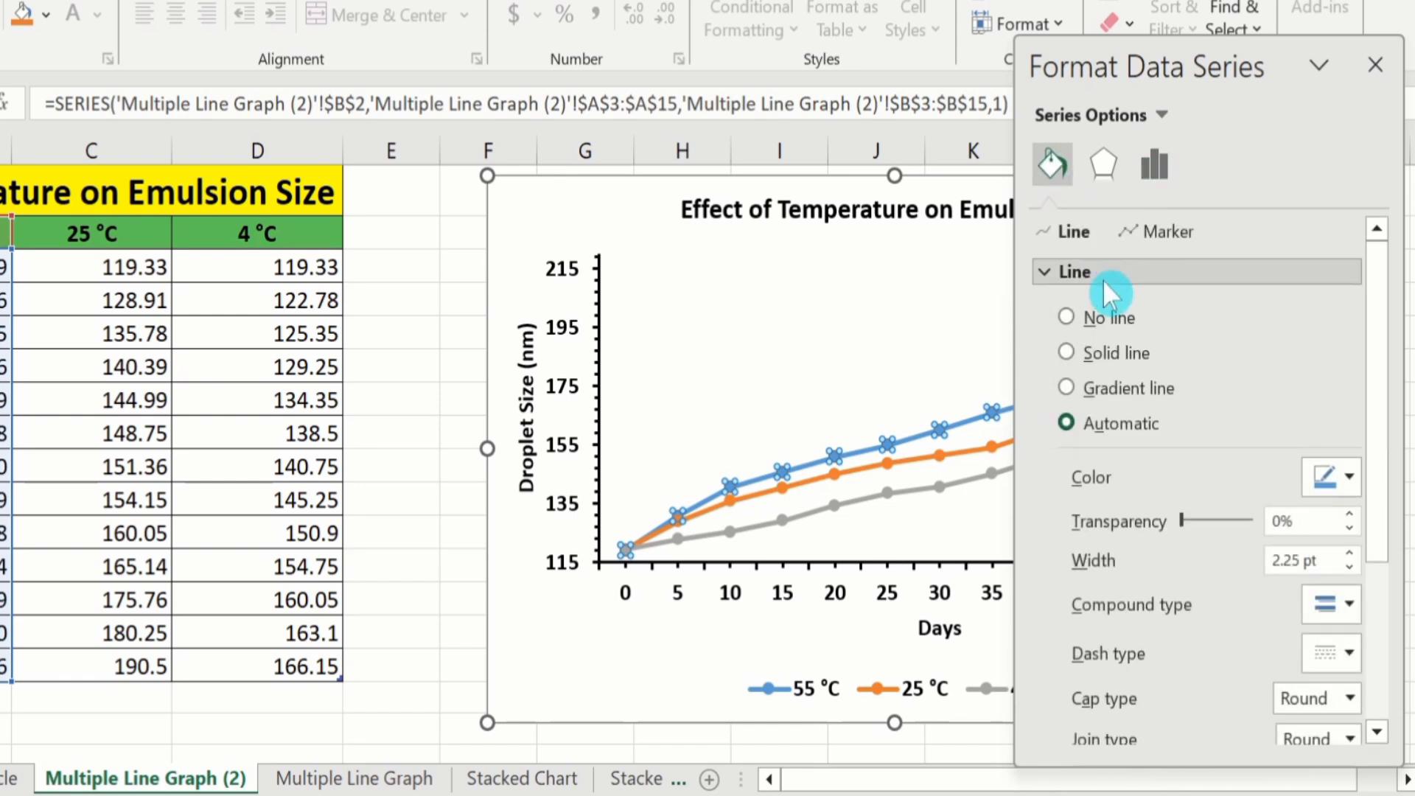
pyautogui.click(1067, 353)
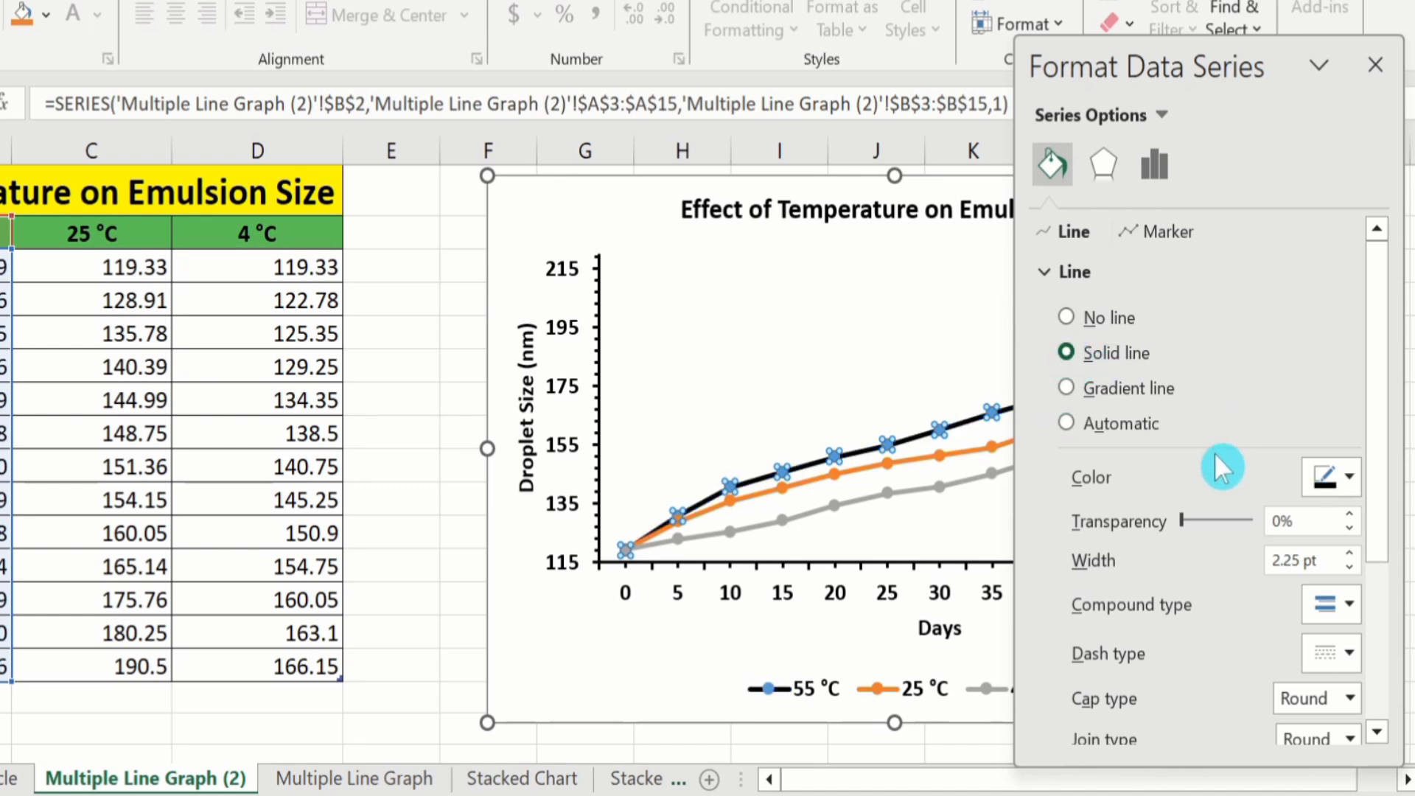
pyautogui.click(1348, 477)
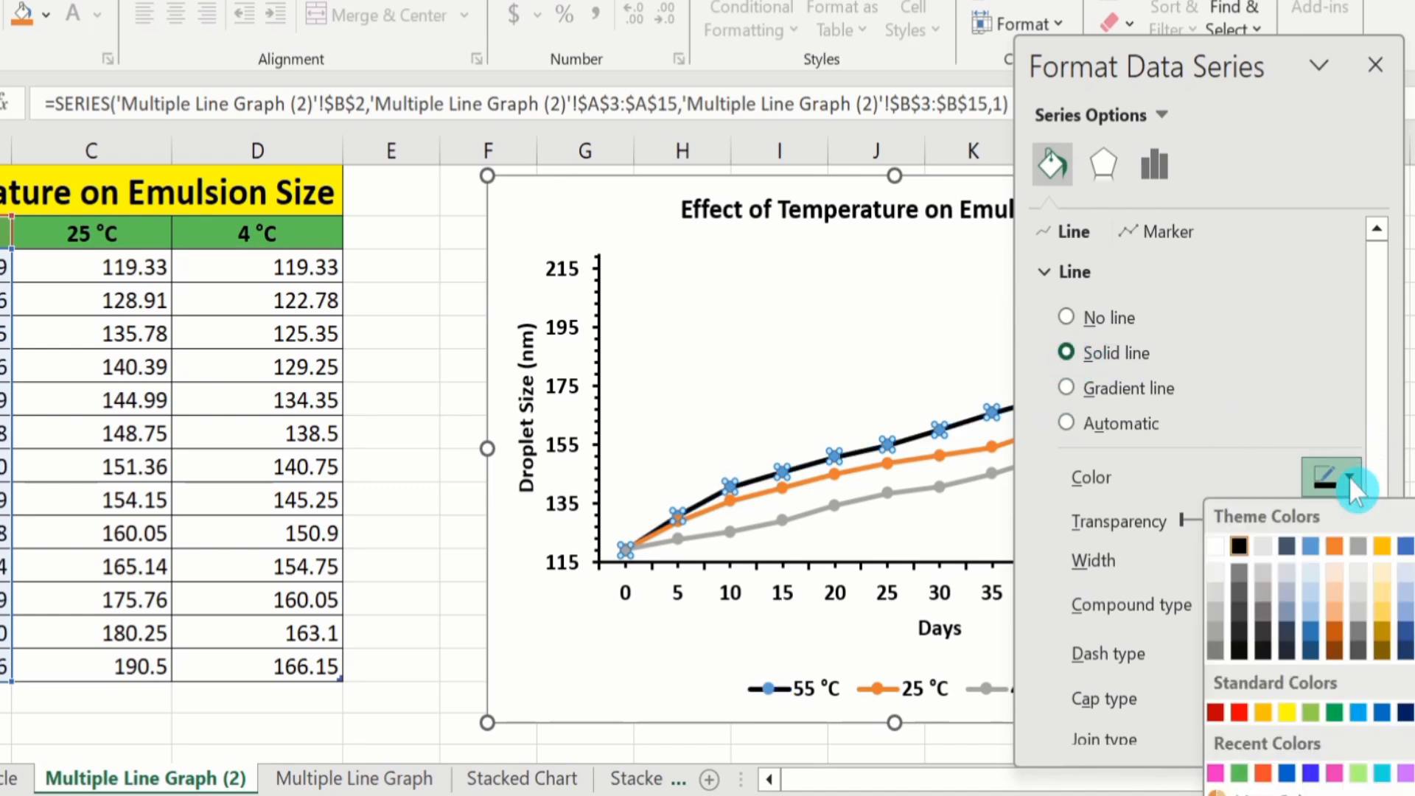
pyautogui.click(1238, 712)
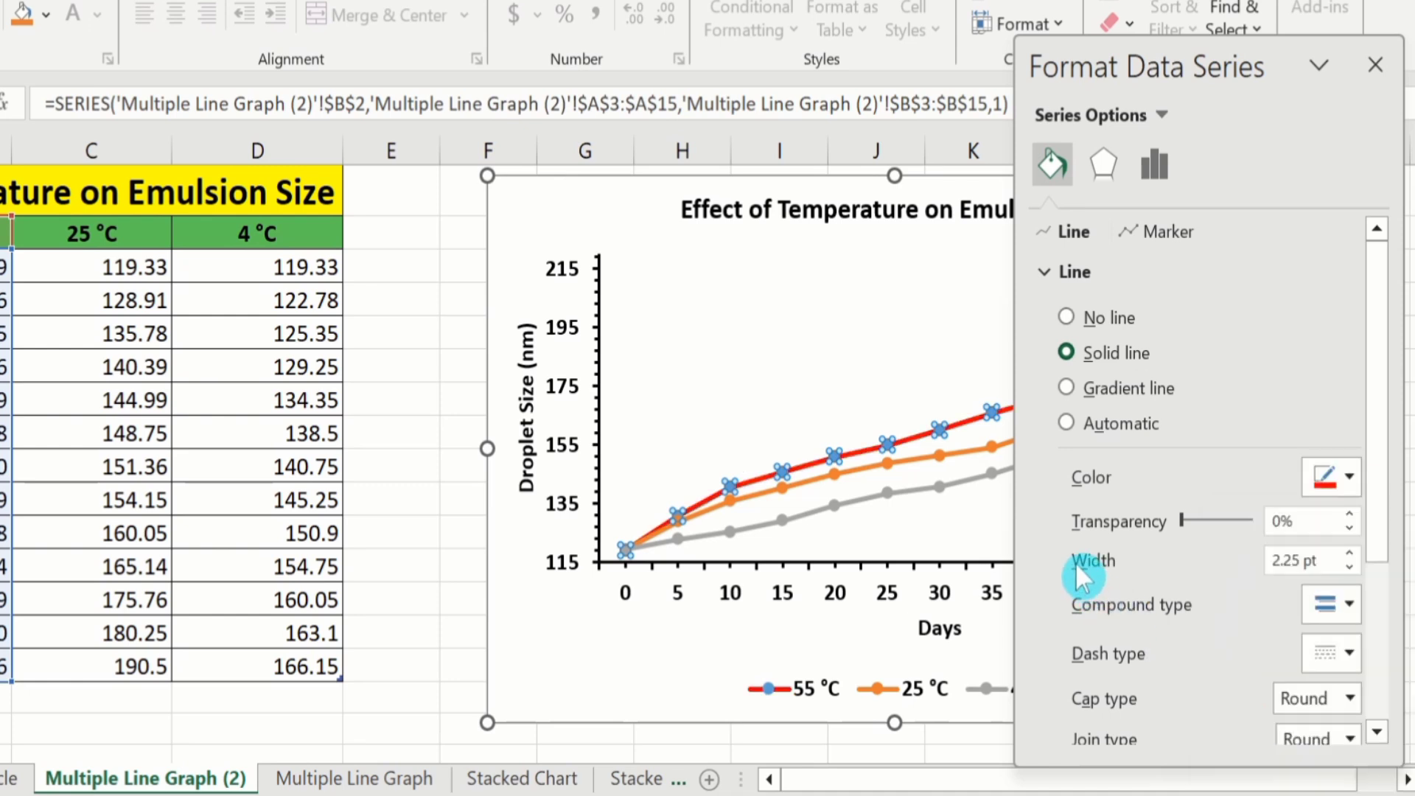
pyautogui.click(1349, 568)
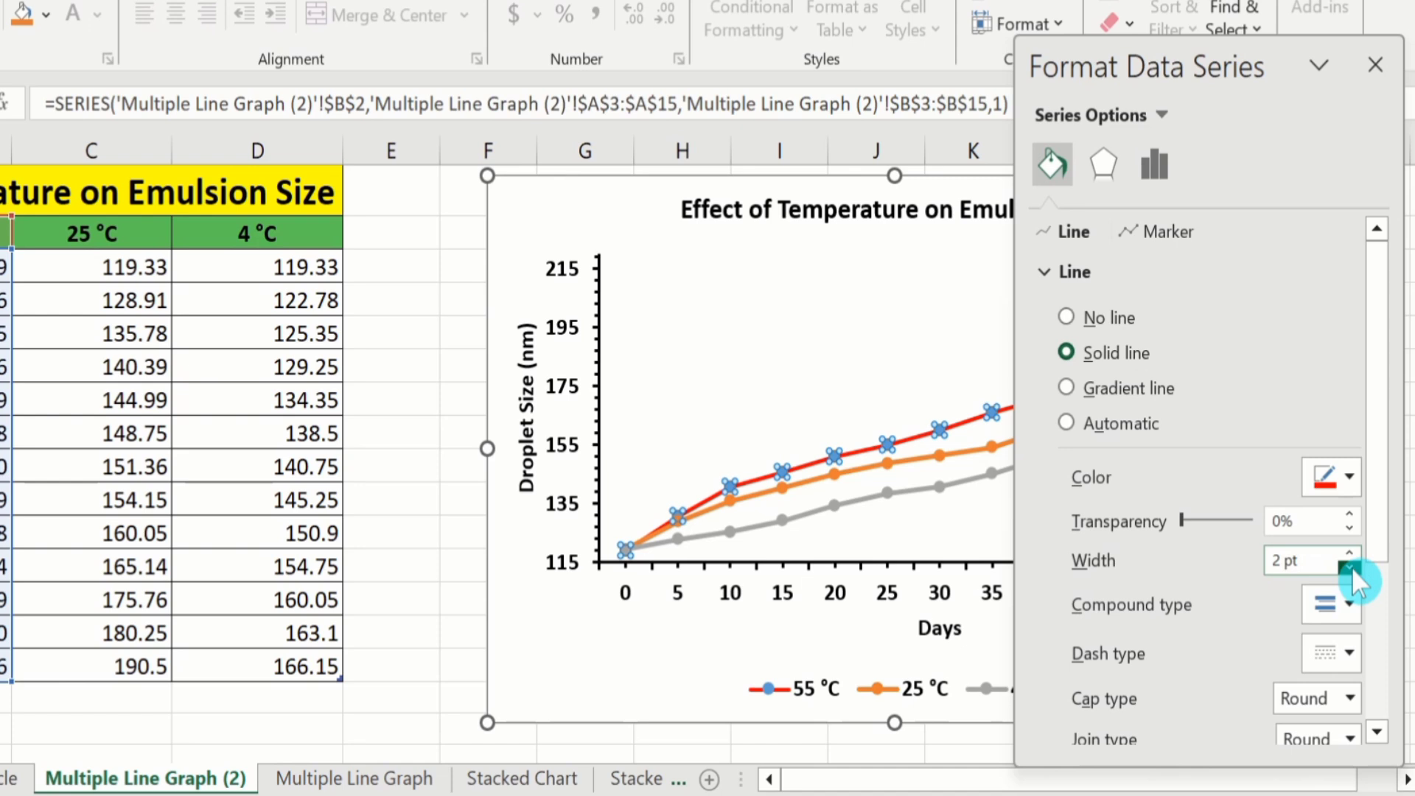
# Format the 25 °C data series as a solid green line with a width of 2 pt
pyautogui.click(909, 455)
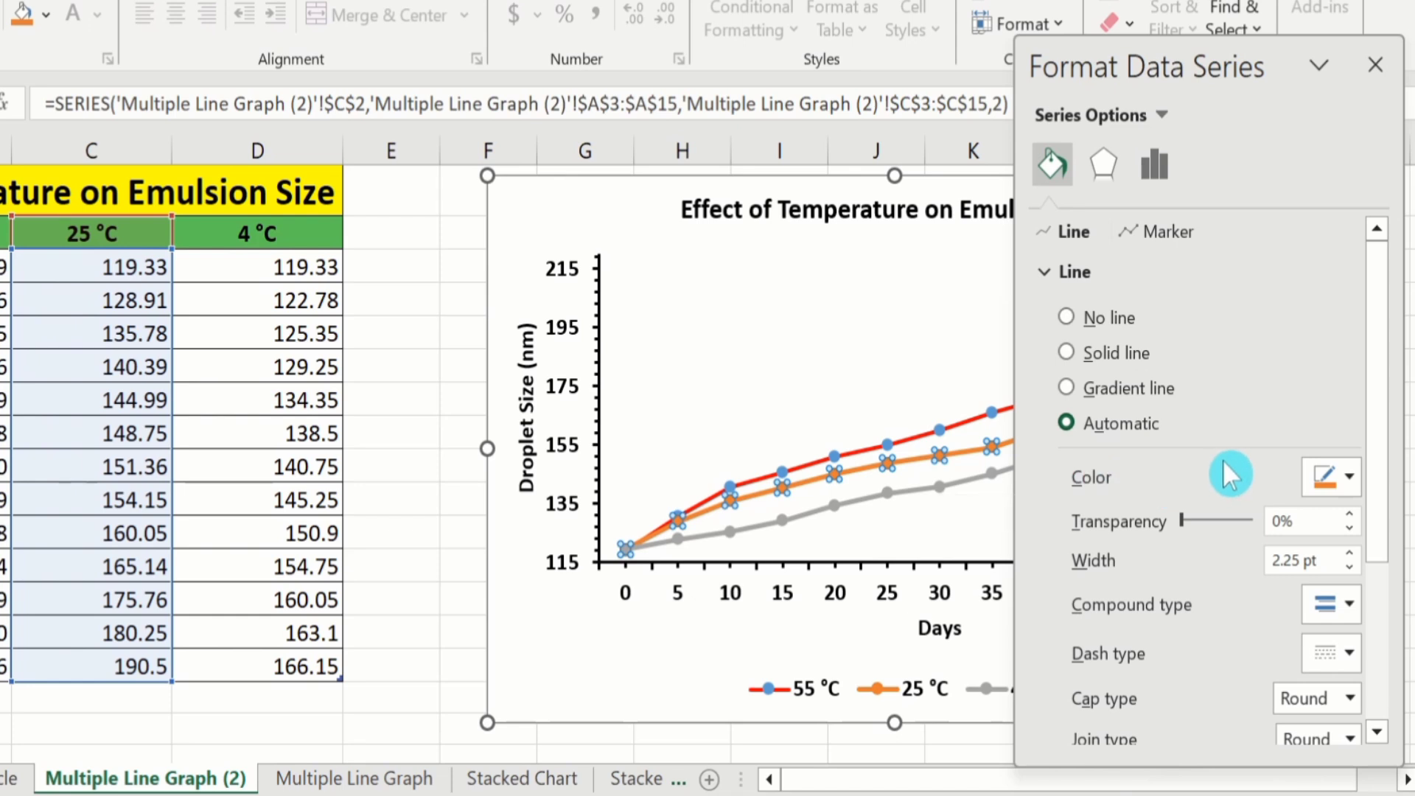
pyautogui.click(1066, 353)
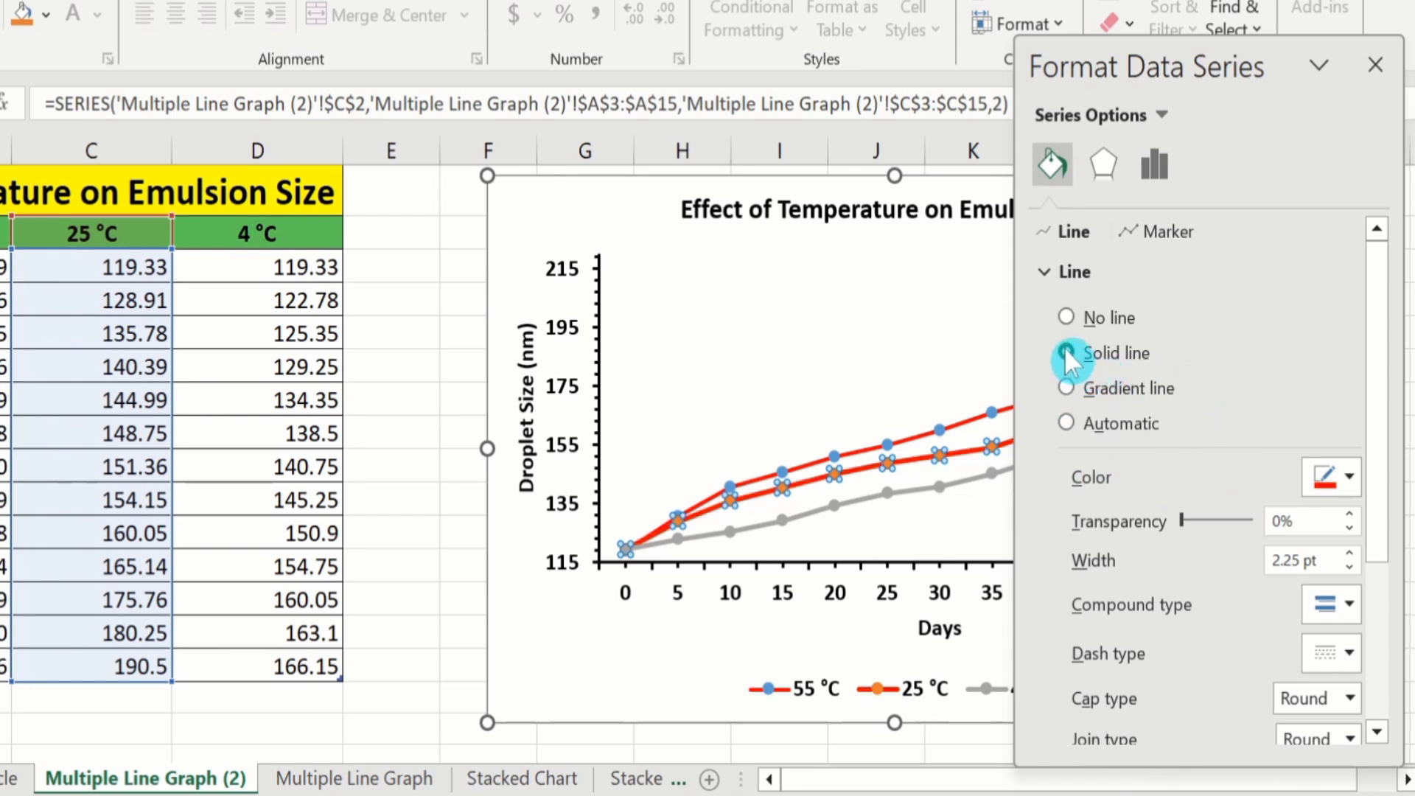
pyautogui.click(1349, 478)
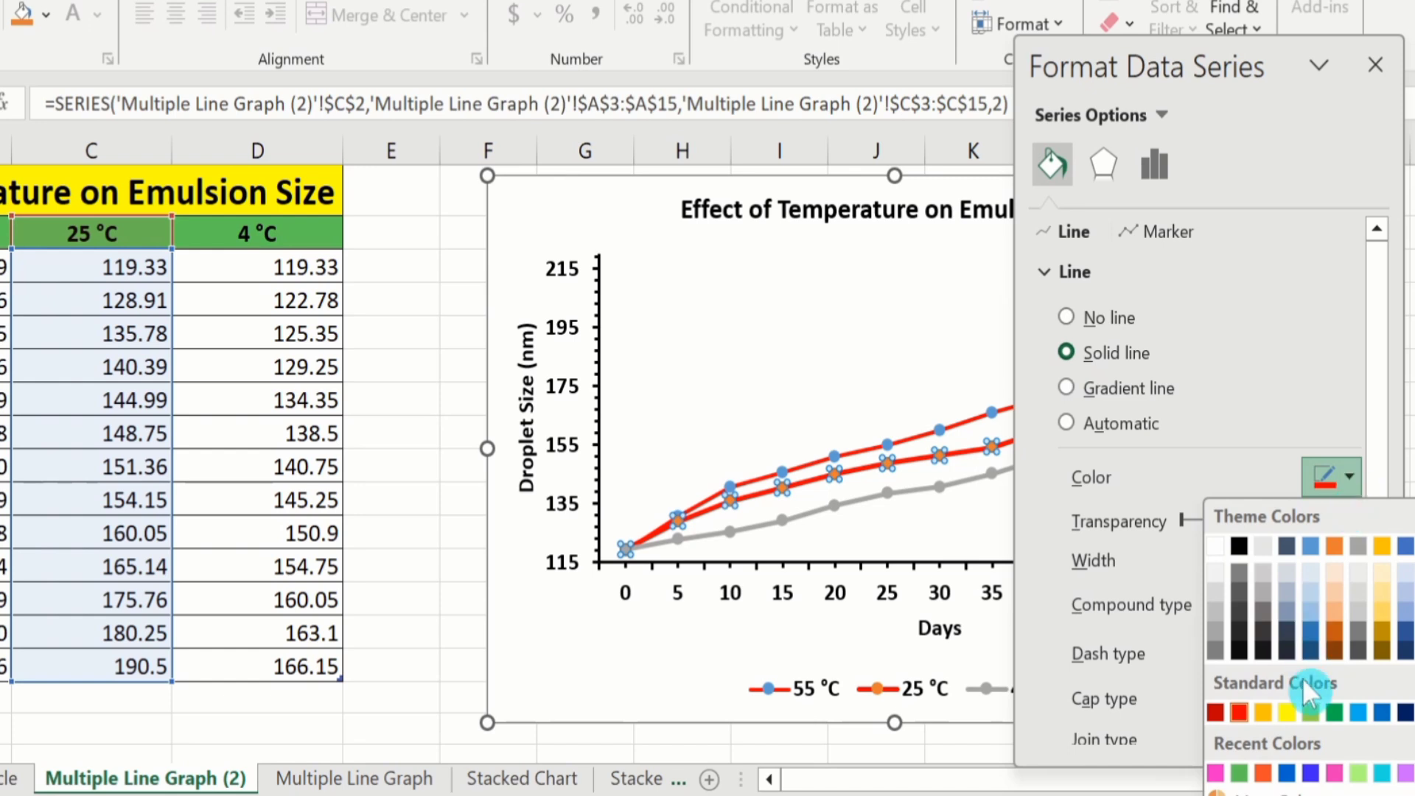
pyautogui.click(1336, 709)
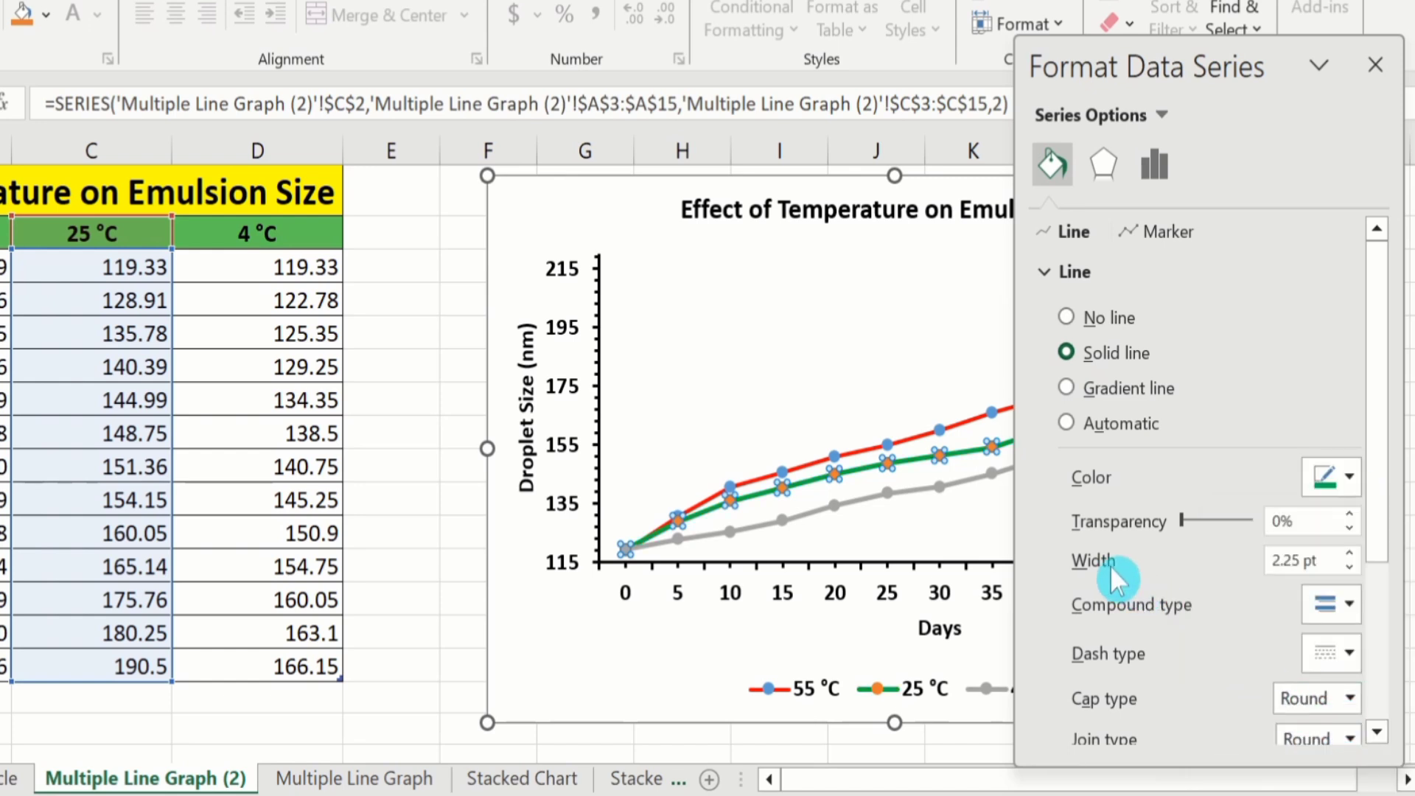
pyautogui.click(1347, 566)
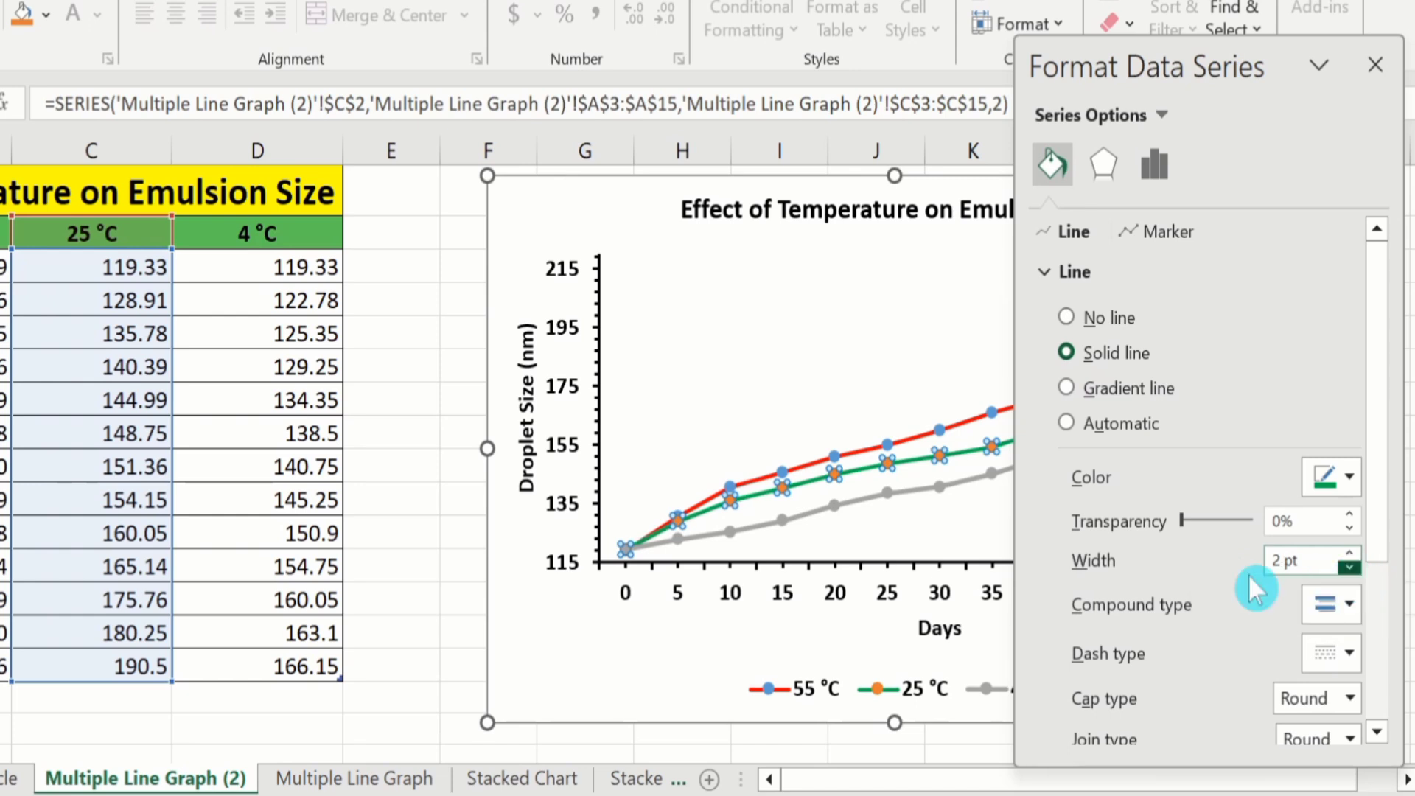
# Format the 4 °C data series as a solid purple line 2 pt wide, close the formatting options and deselect the chart
pyautogui.click(905, 487)
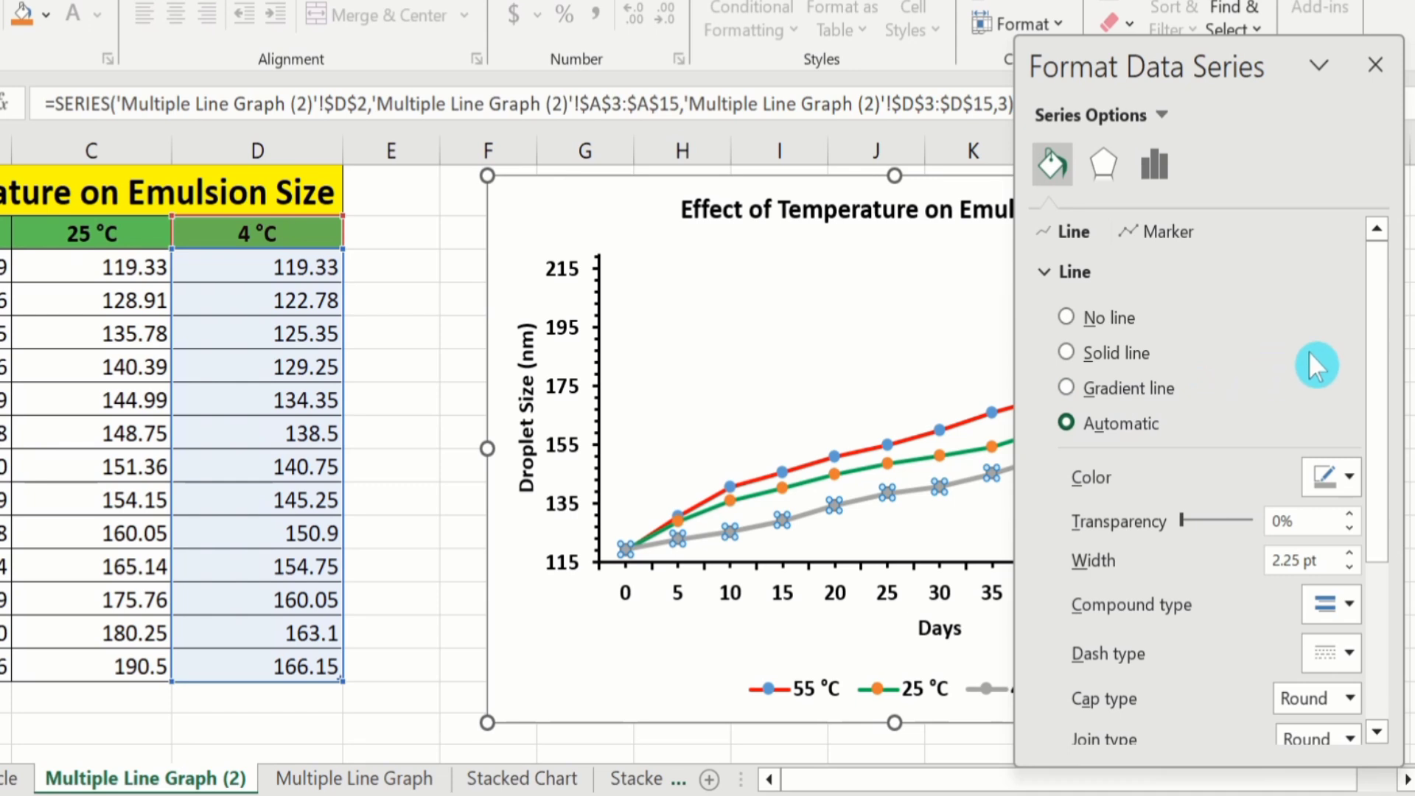
pyautogui.click(1067, 352)
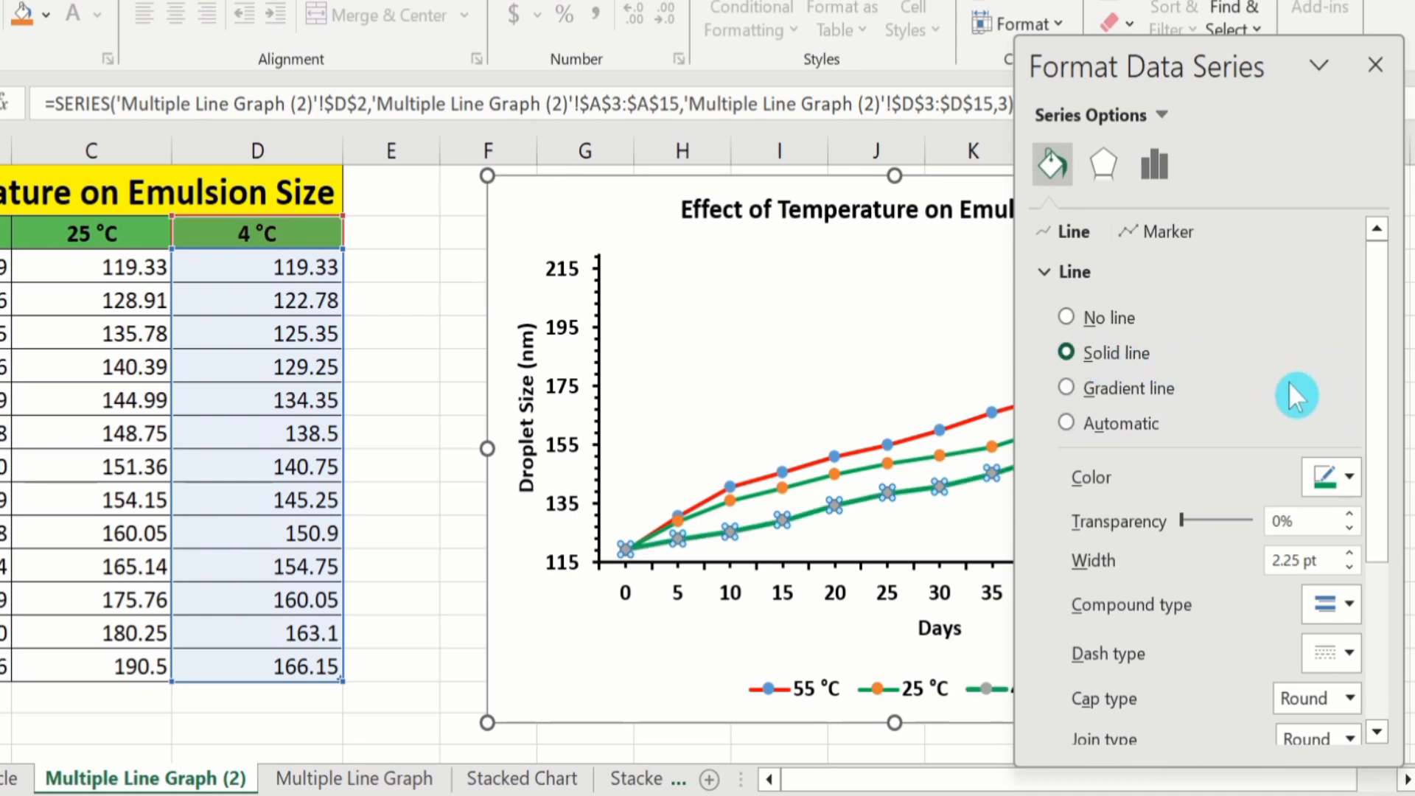
pyautogui.click(1350, 475)
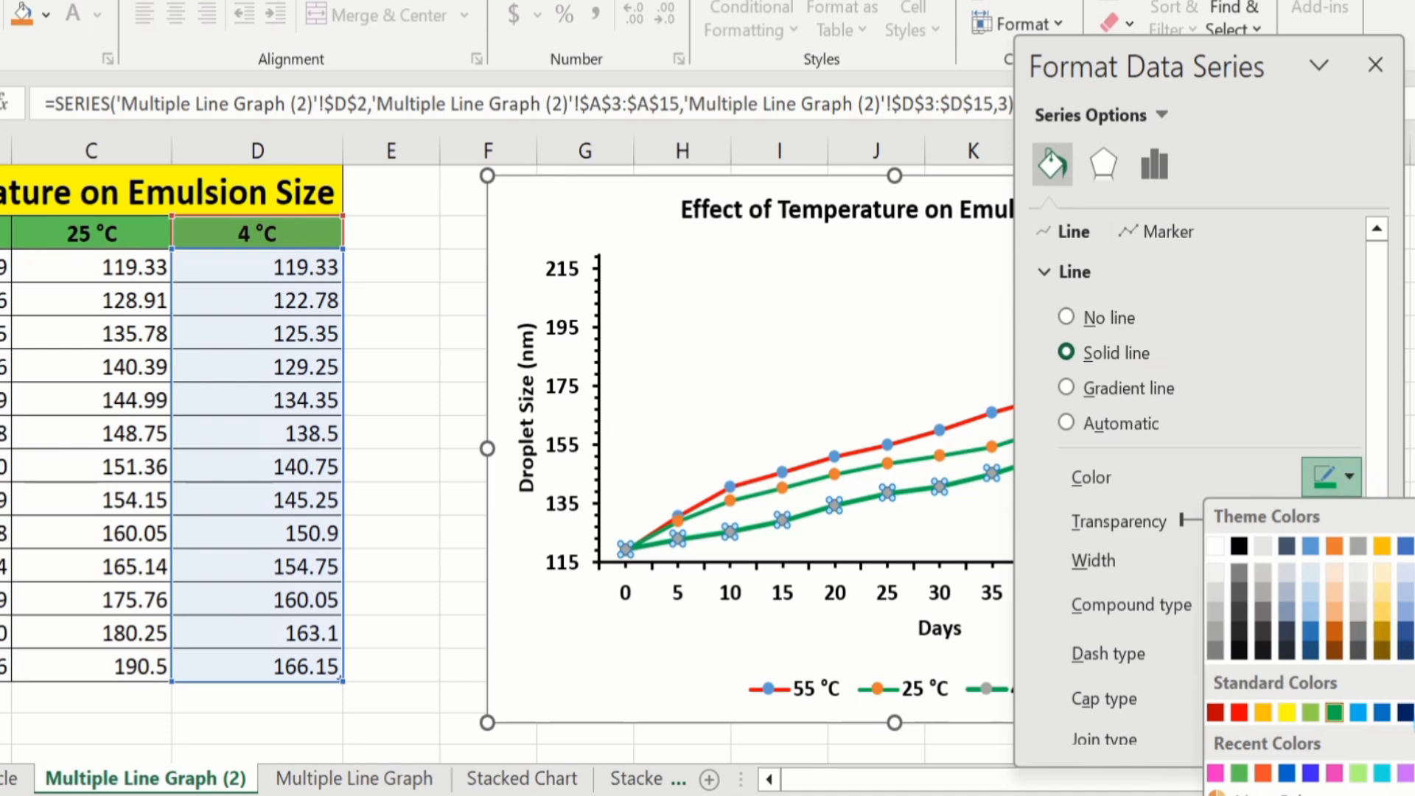
pyautogui.click(1414, 717)
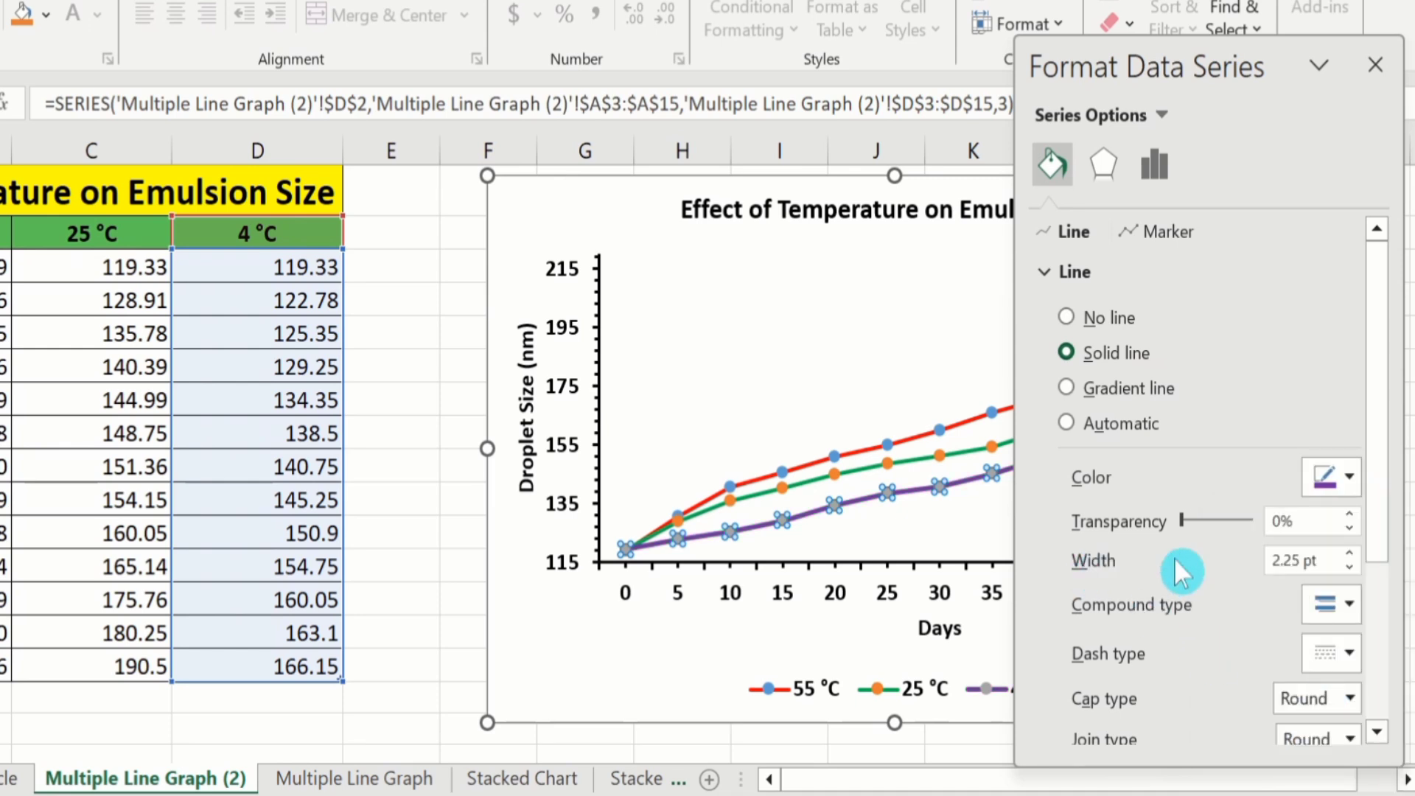
pyautogui.click(1350, 552)
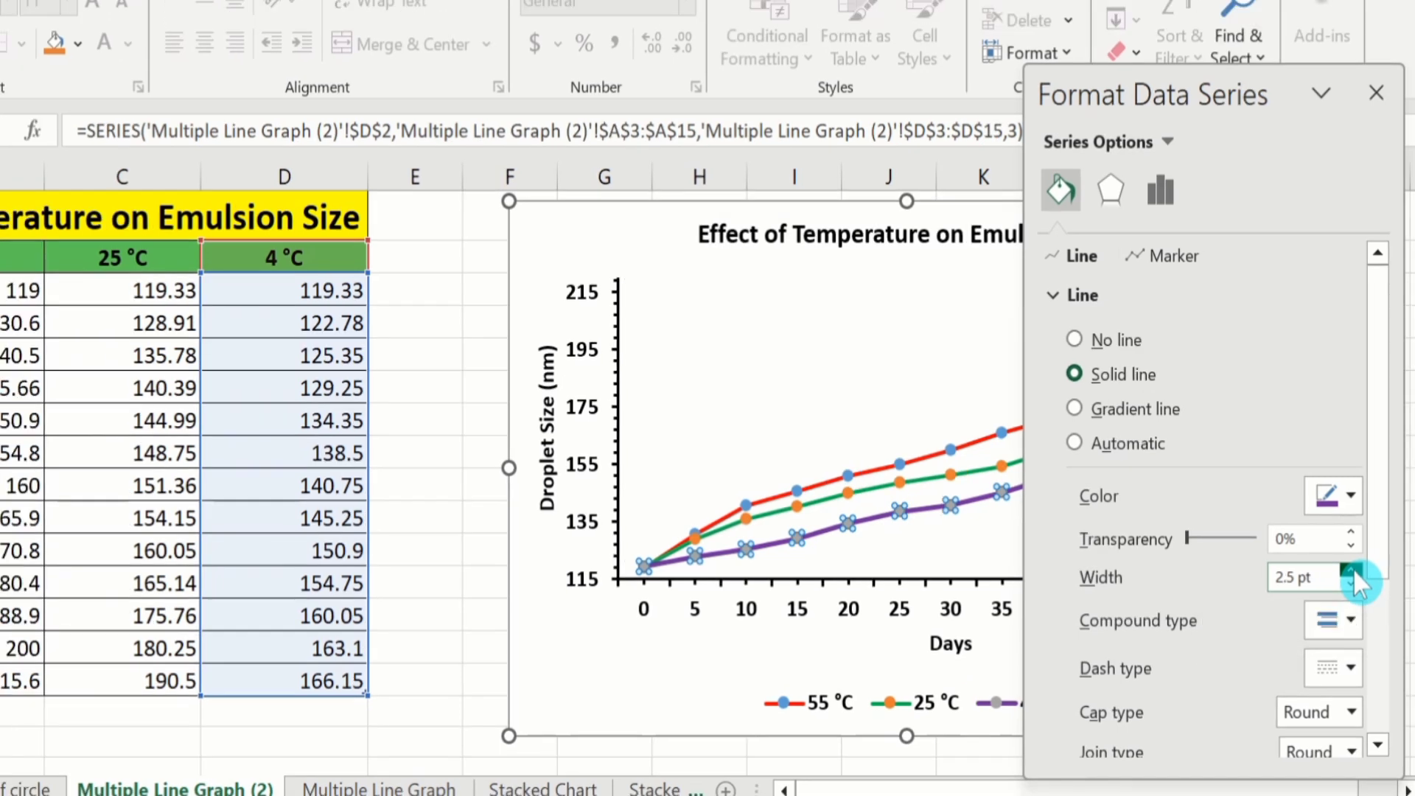
pyautogui.click(1350, 571)
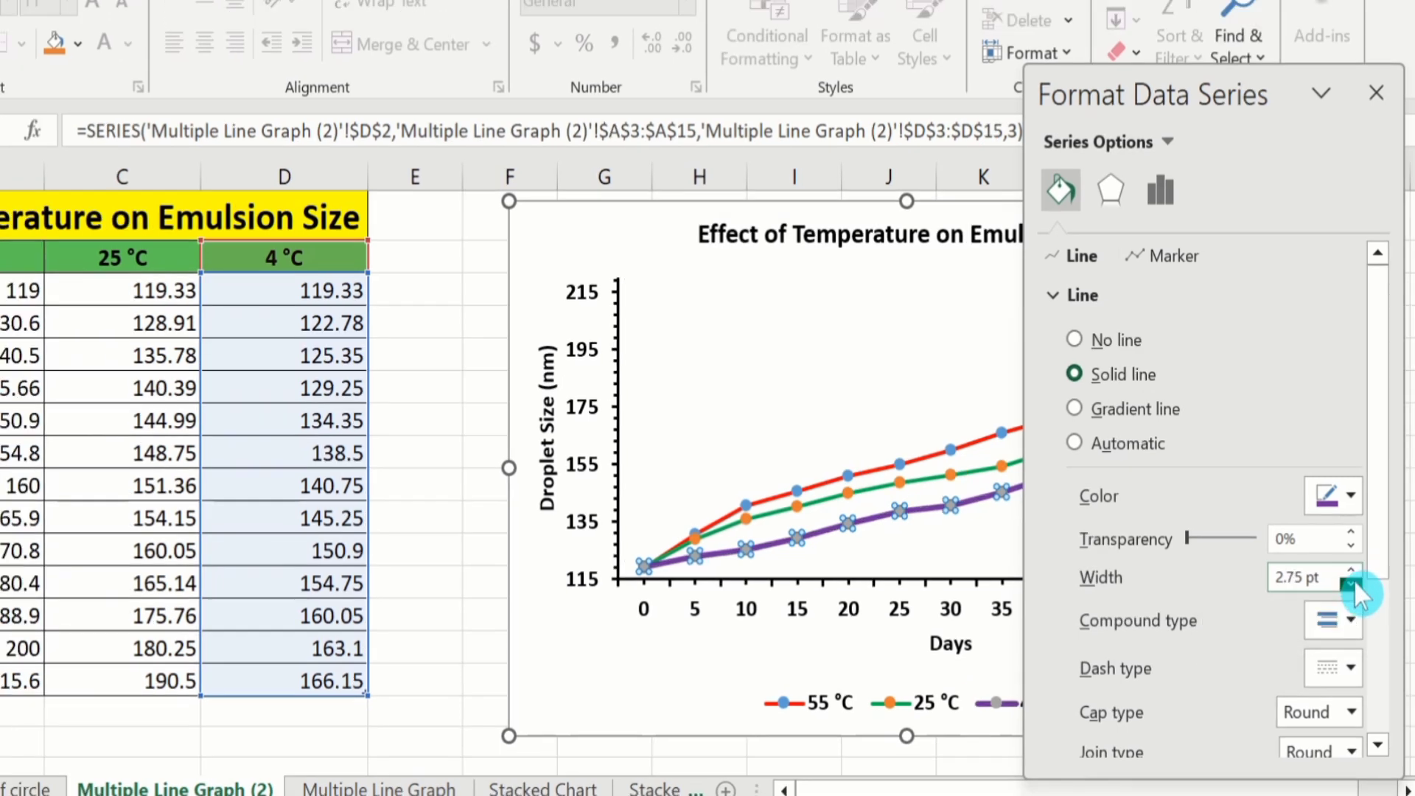
pyautogui.click(1353, 582)
pyautogui.click(1353, 582)
pyautogui.click(1353, 582)
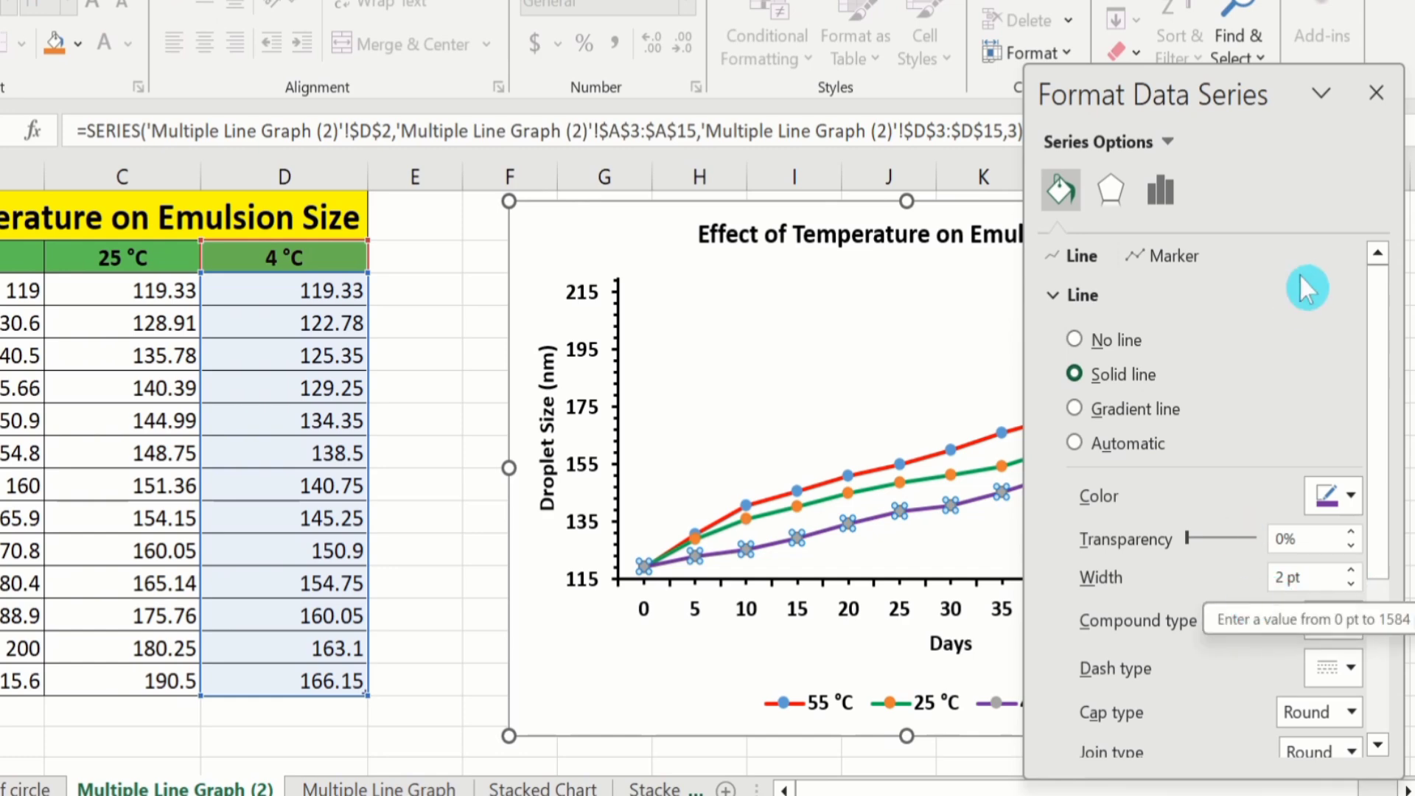
pyautogui.click(1376, 93)
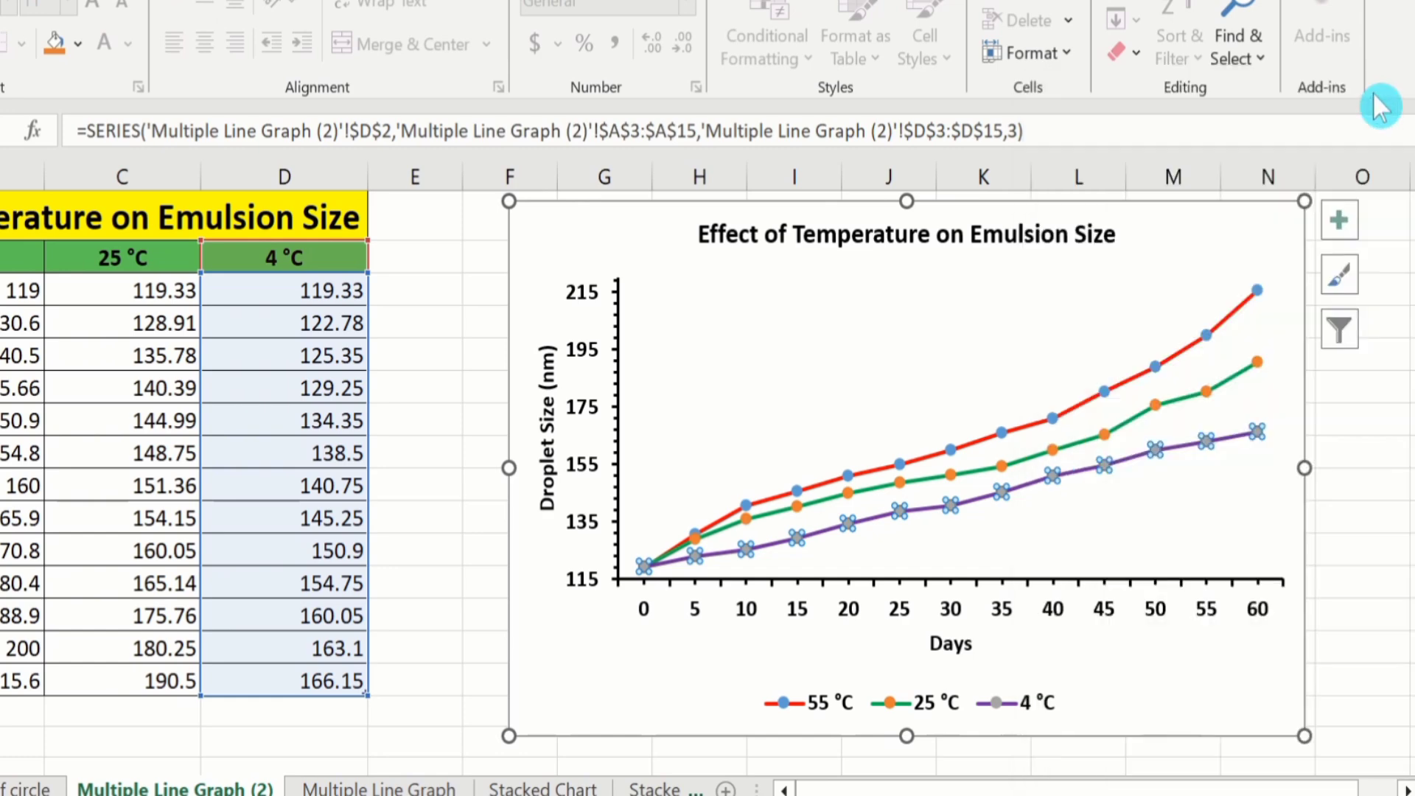
pyautogui.click(415, 453)
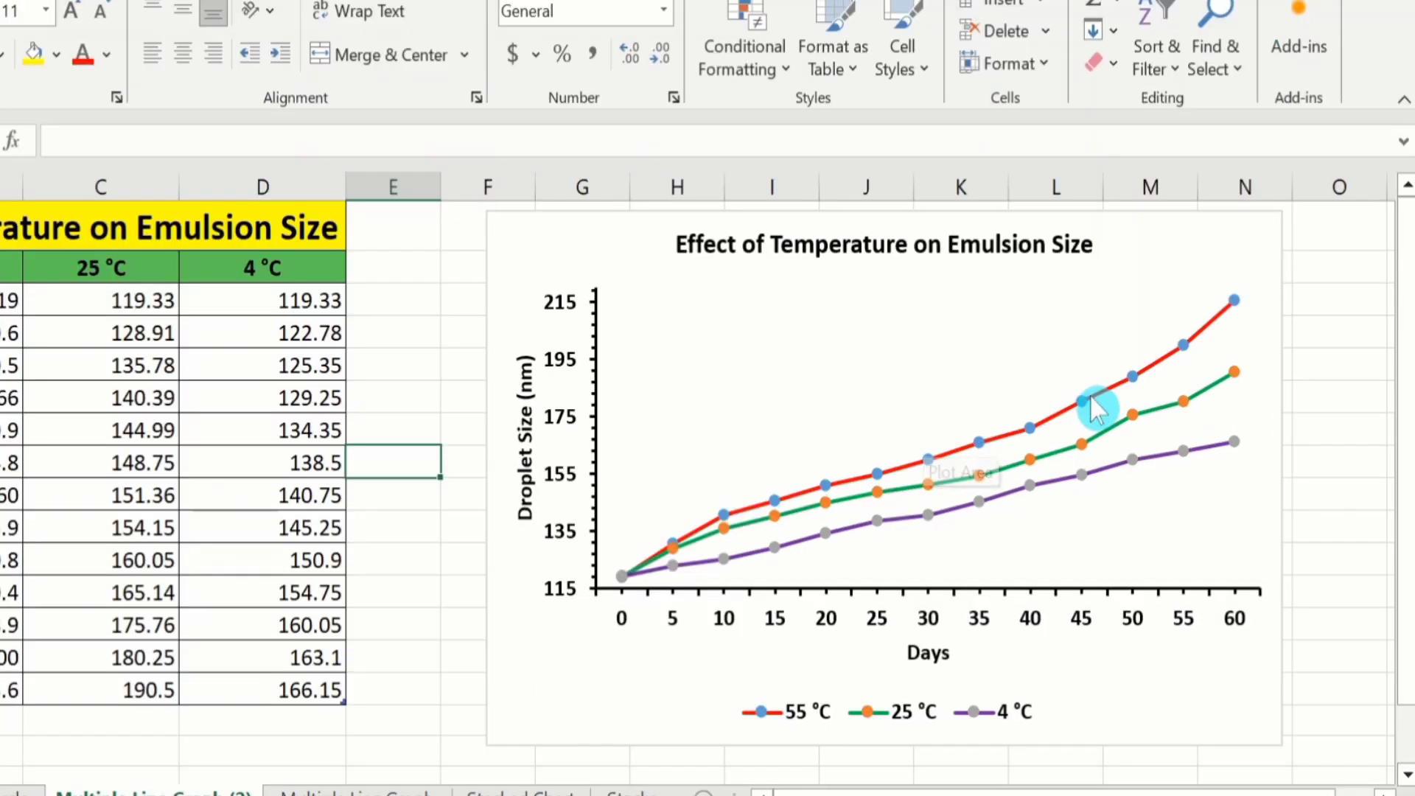
# Move the 55 °C series' formatting options clear of the chart and set its markers to the built-in diamond type at size 7
pyautogui.click(1085, 406)
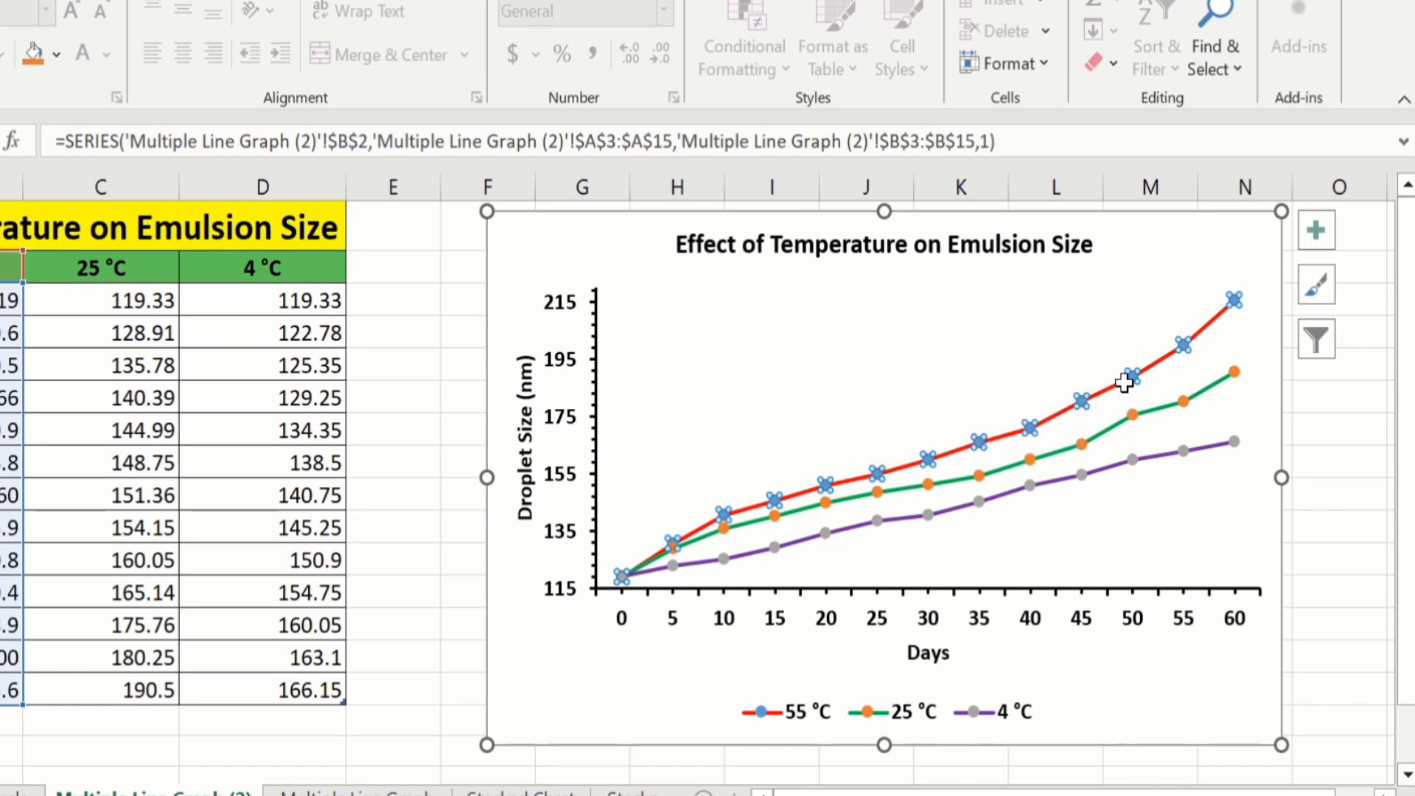
pyautogui.rightClick(1082, 399)
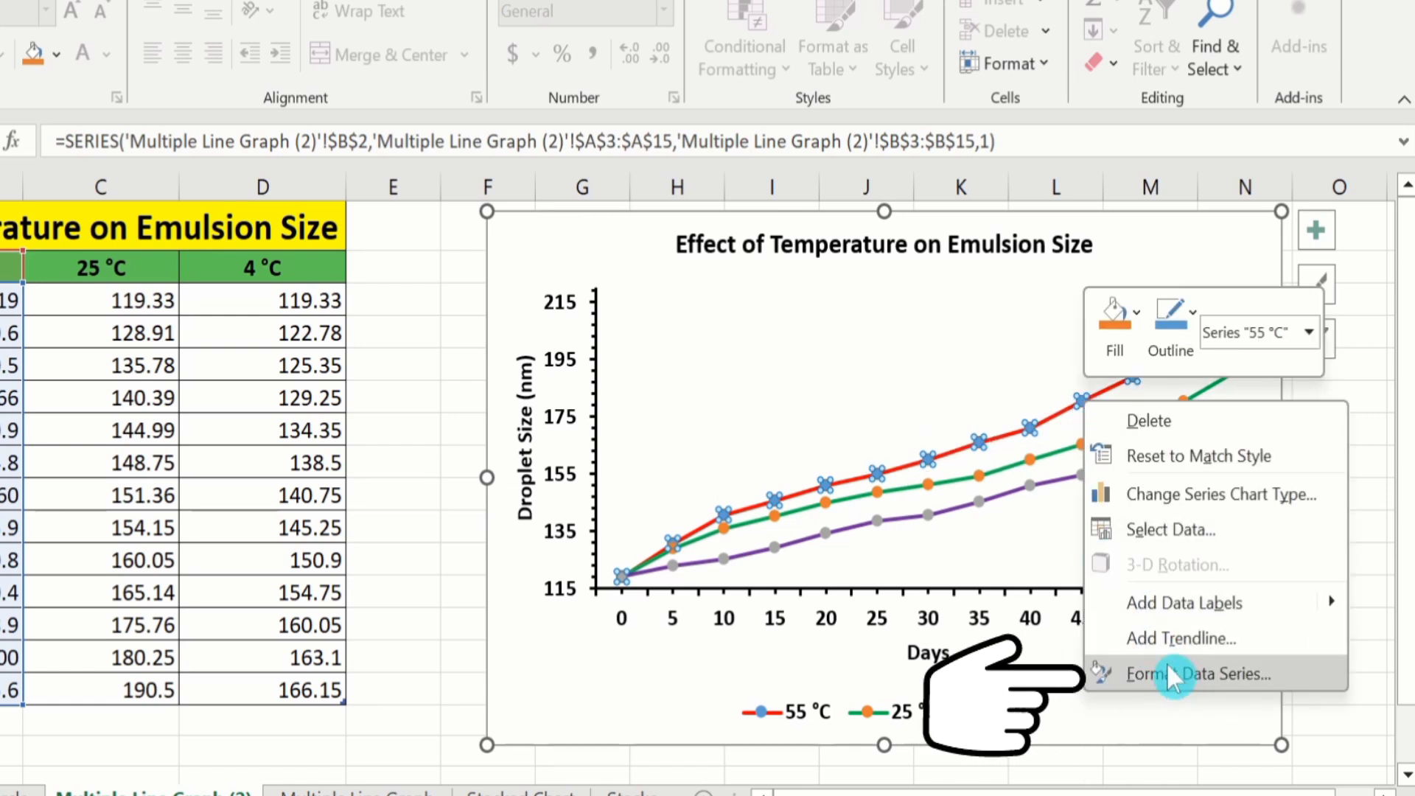
pyautogui.click(1177, 685)
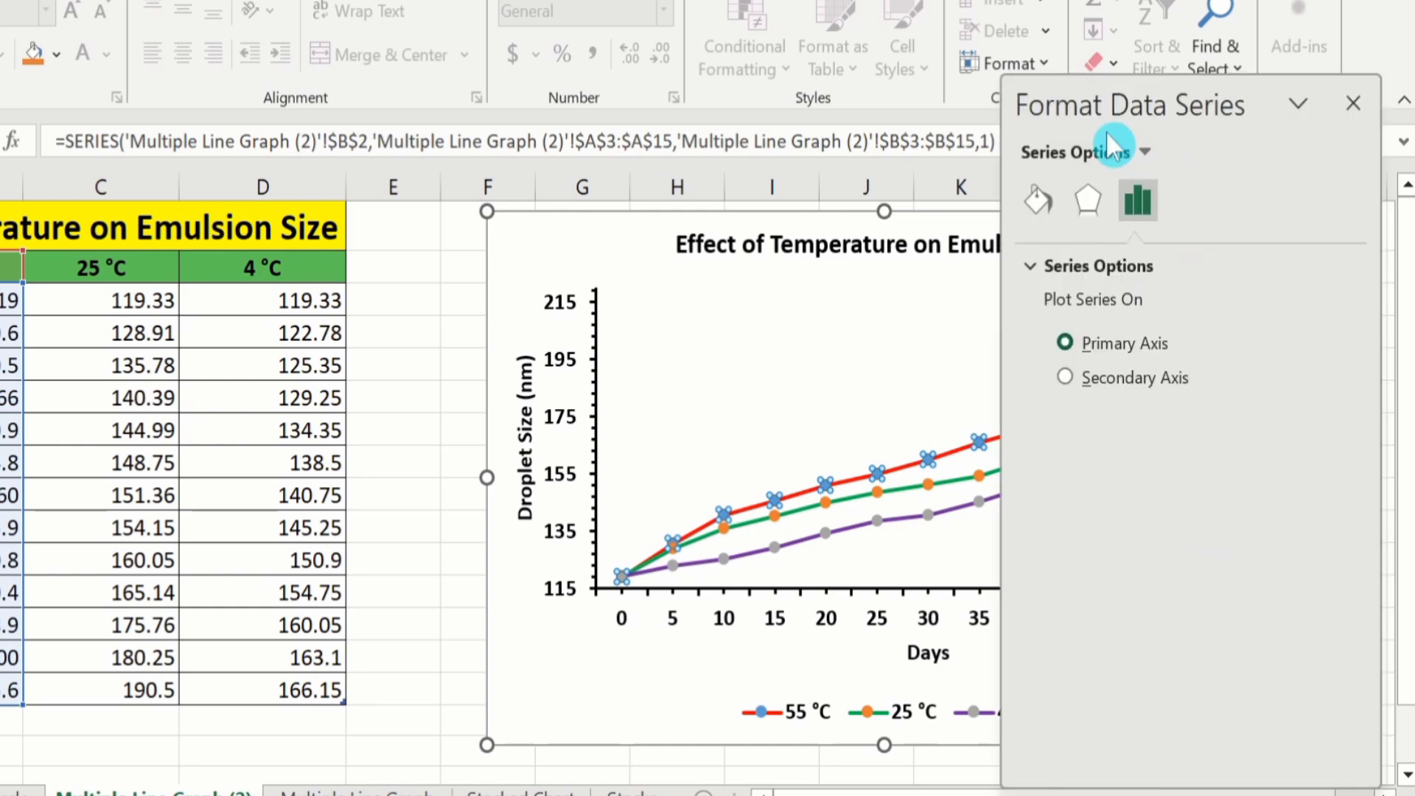
pyautogui.moveTo(1081, 111); pyautogui.dragTo(172, 86)
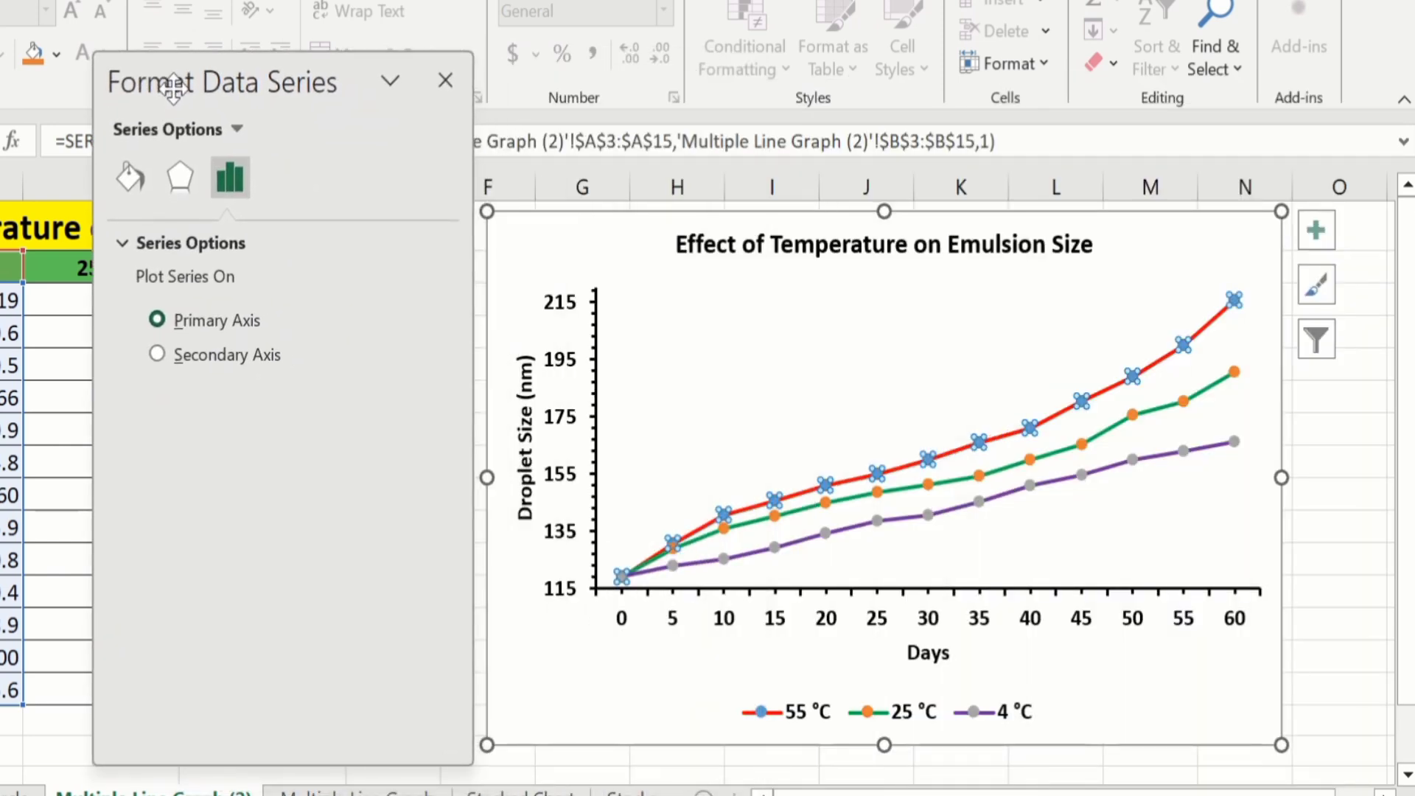
pyautogui.click(121, 184)
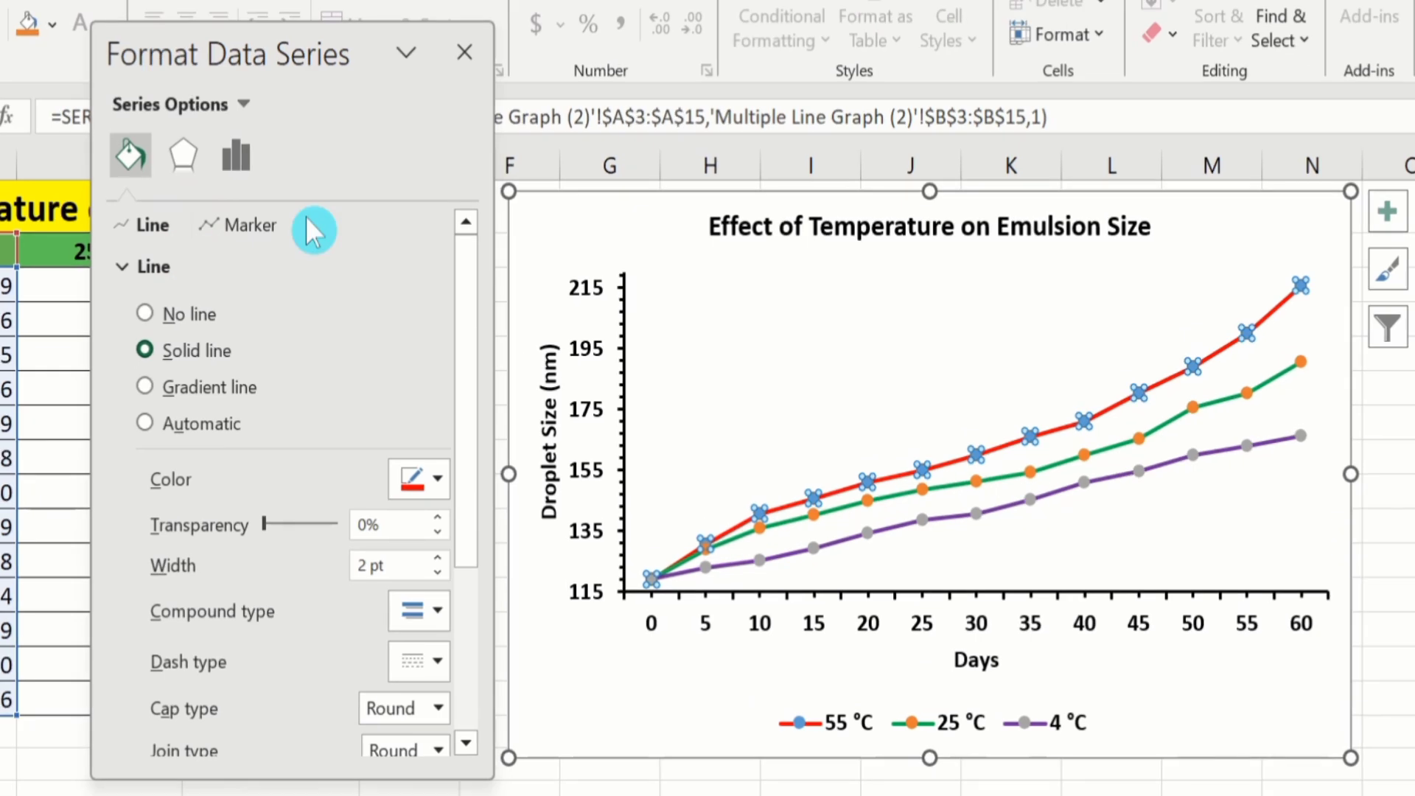
pyautogui.click(240, 227)
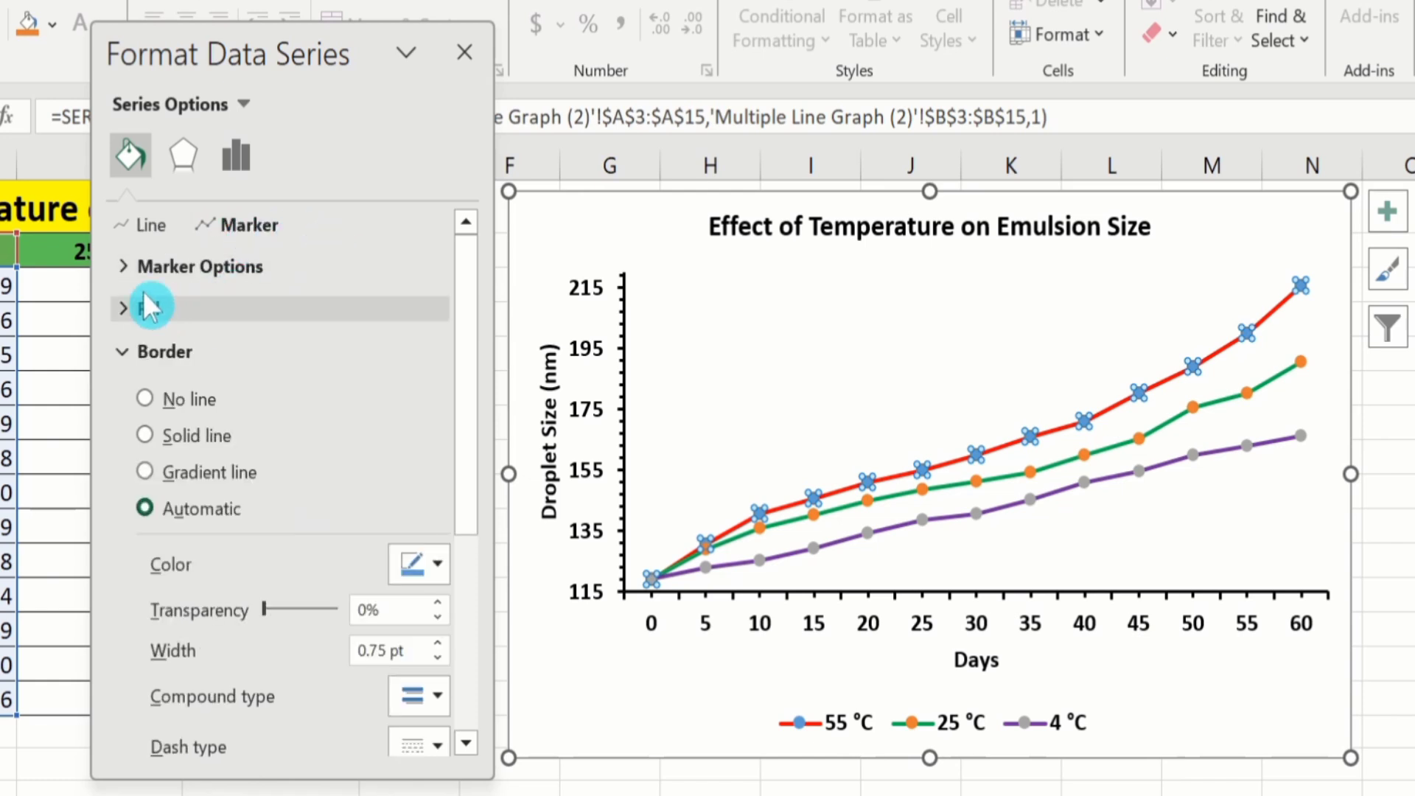
pyautogui.click(224, 266)
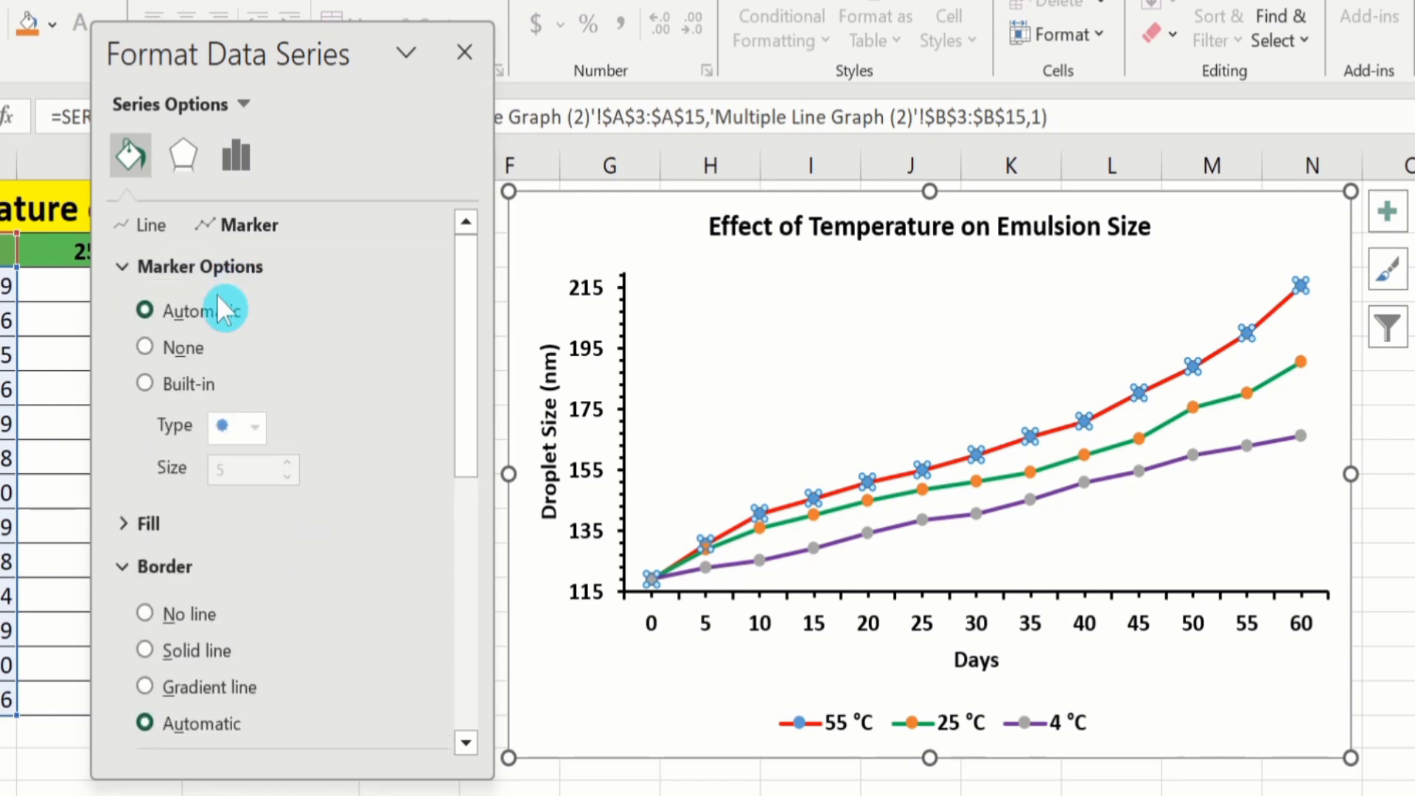
pyautogui.click(146, 384)
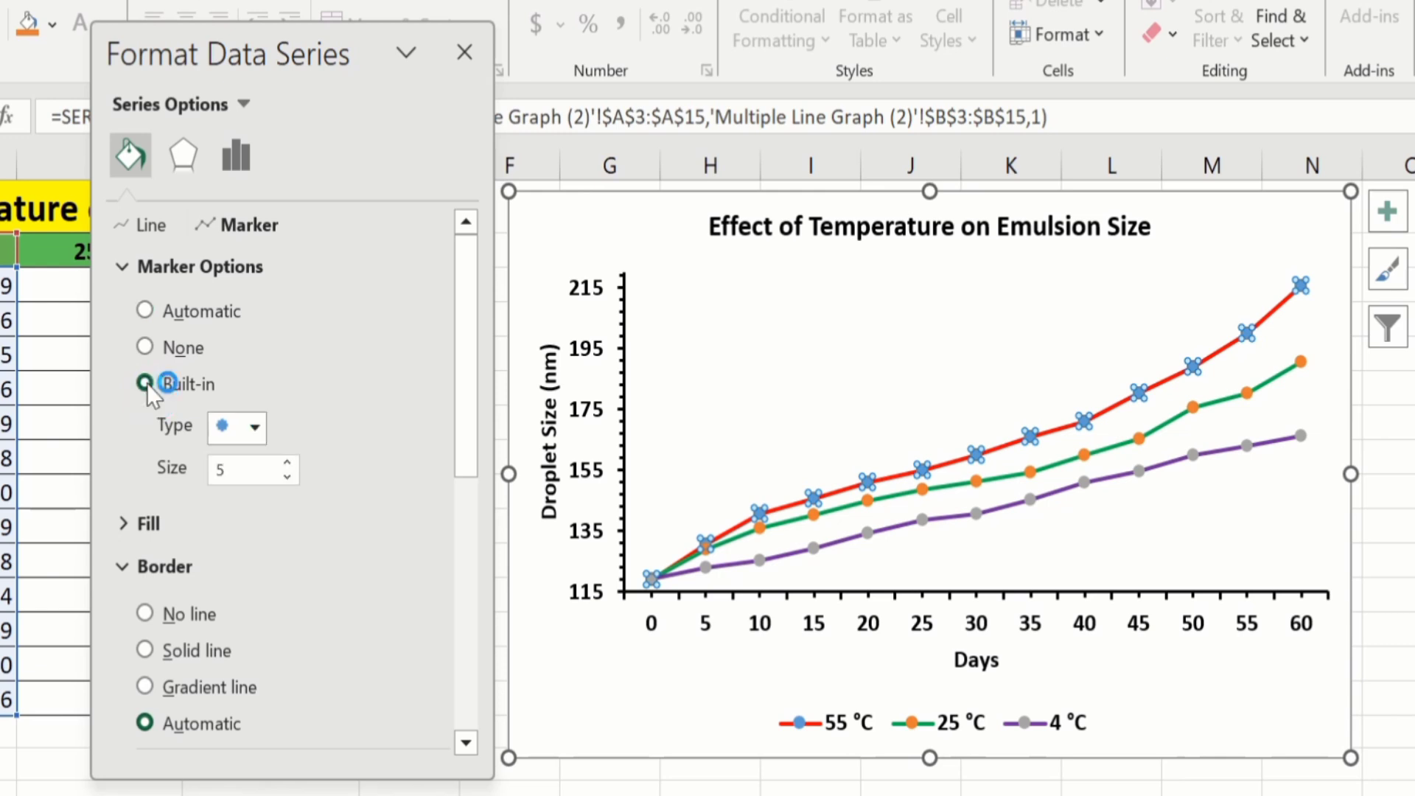
pyautogui.click(261, 431)
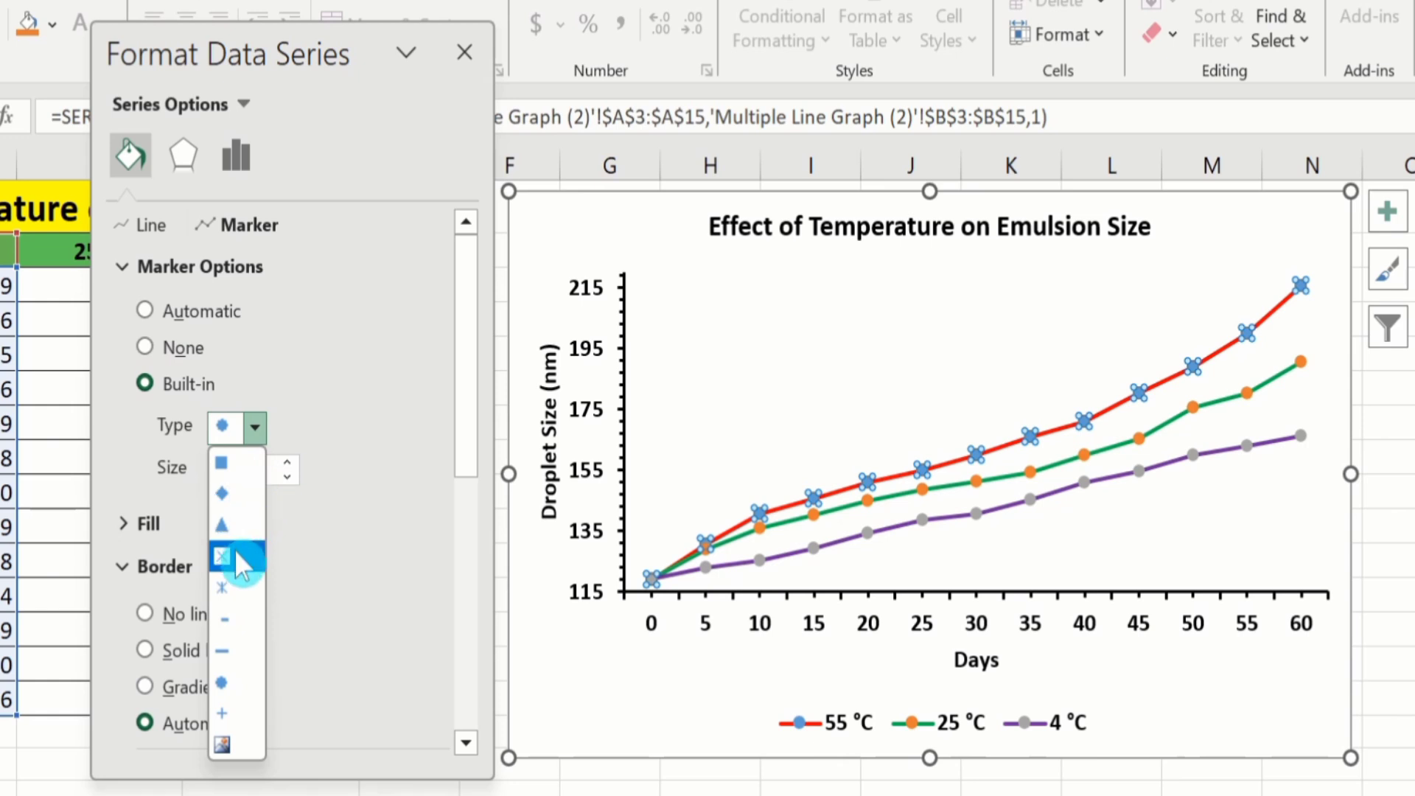
pyautogui.click(227, 501)
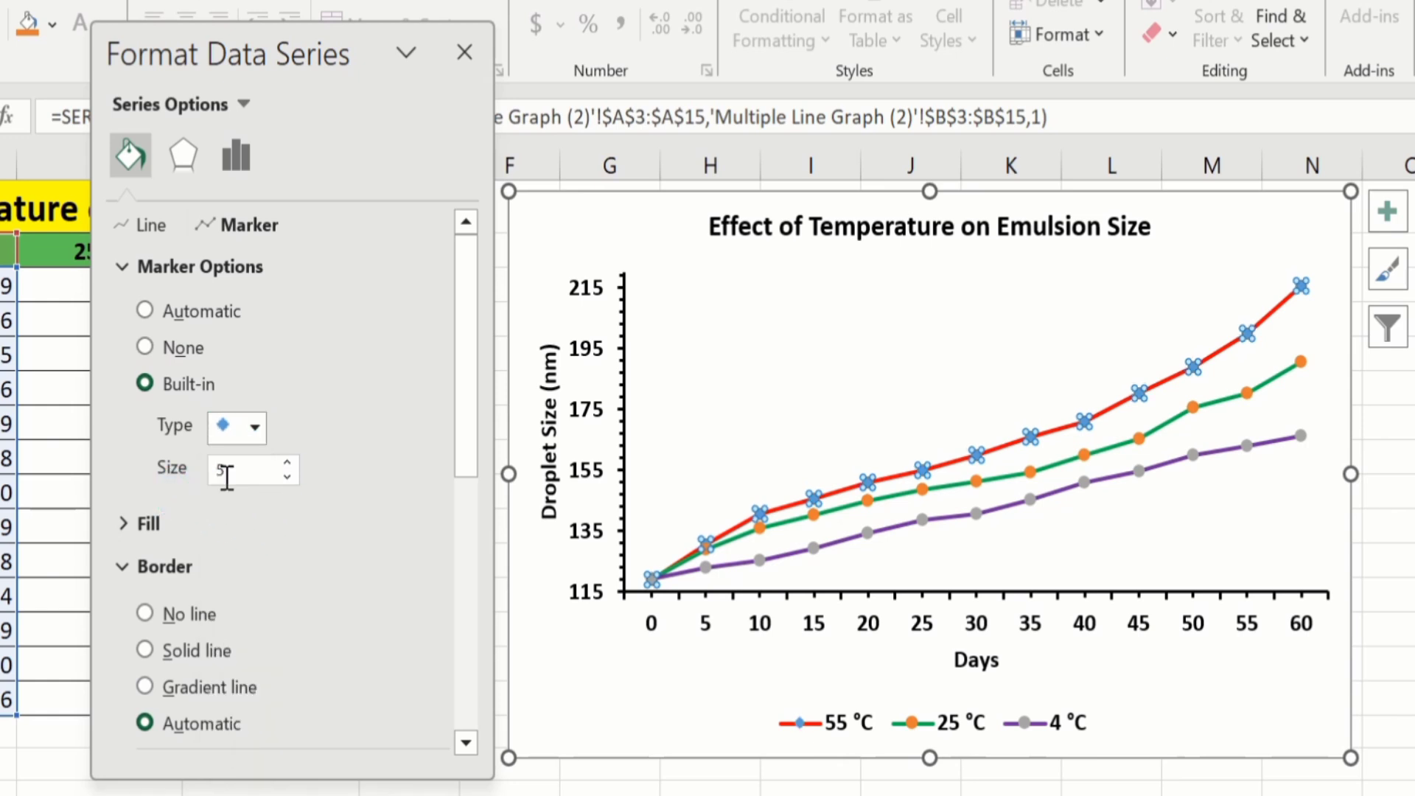
pyautogui.click(294, 463)
pyautogui.click(294, 463)
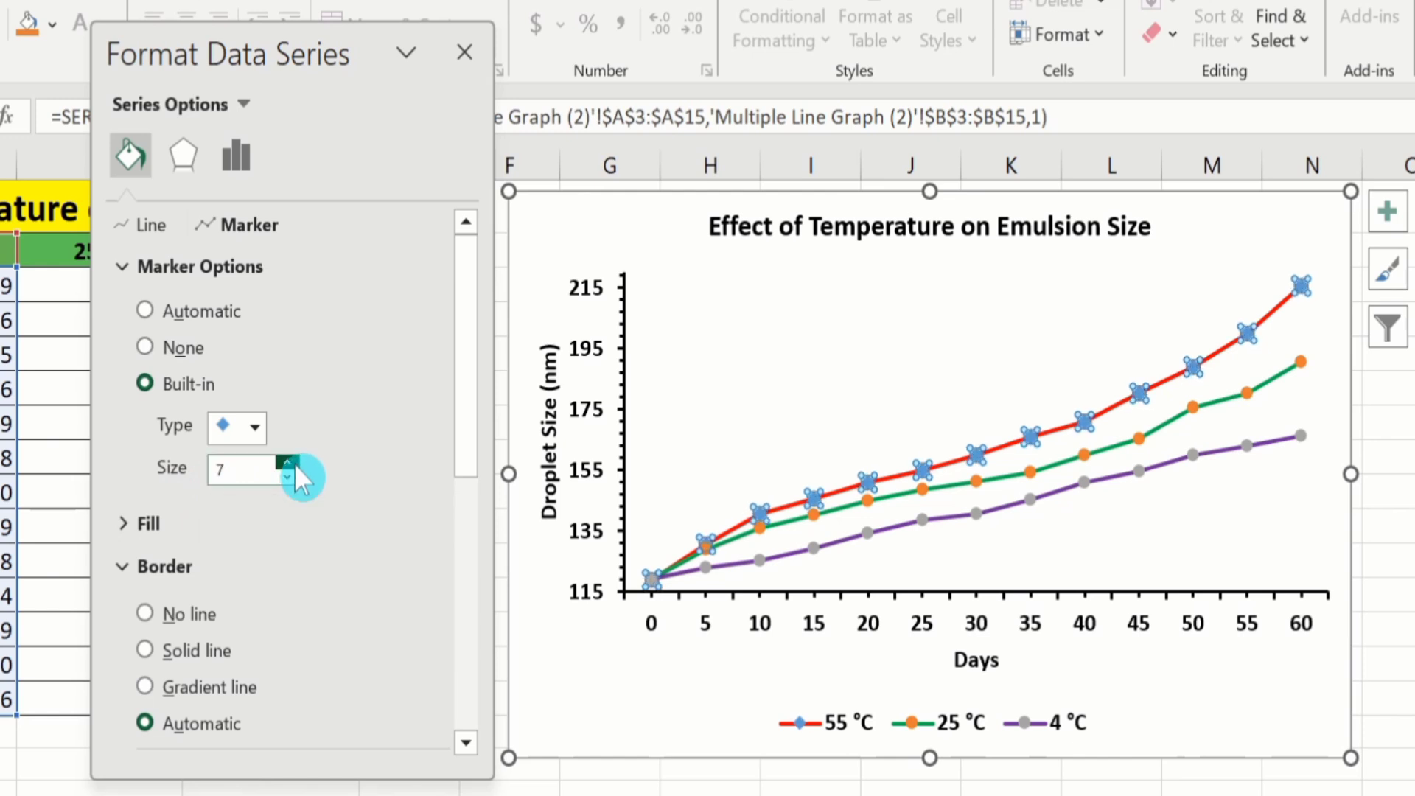
# Give the 55 °C series' markers a solid red fill and no border line
pyautogui.moveTo(461, 315); pyautogui.dragTo(476, 441)
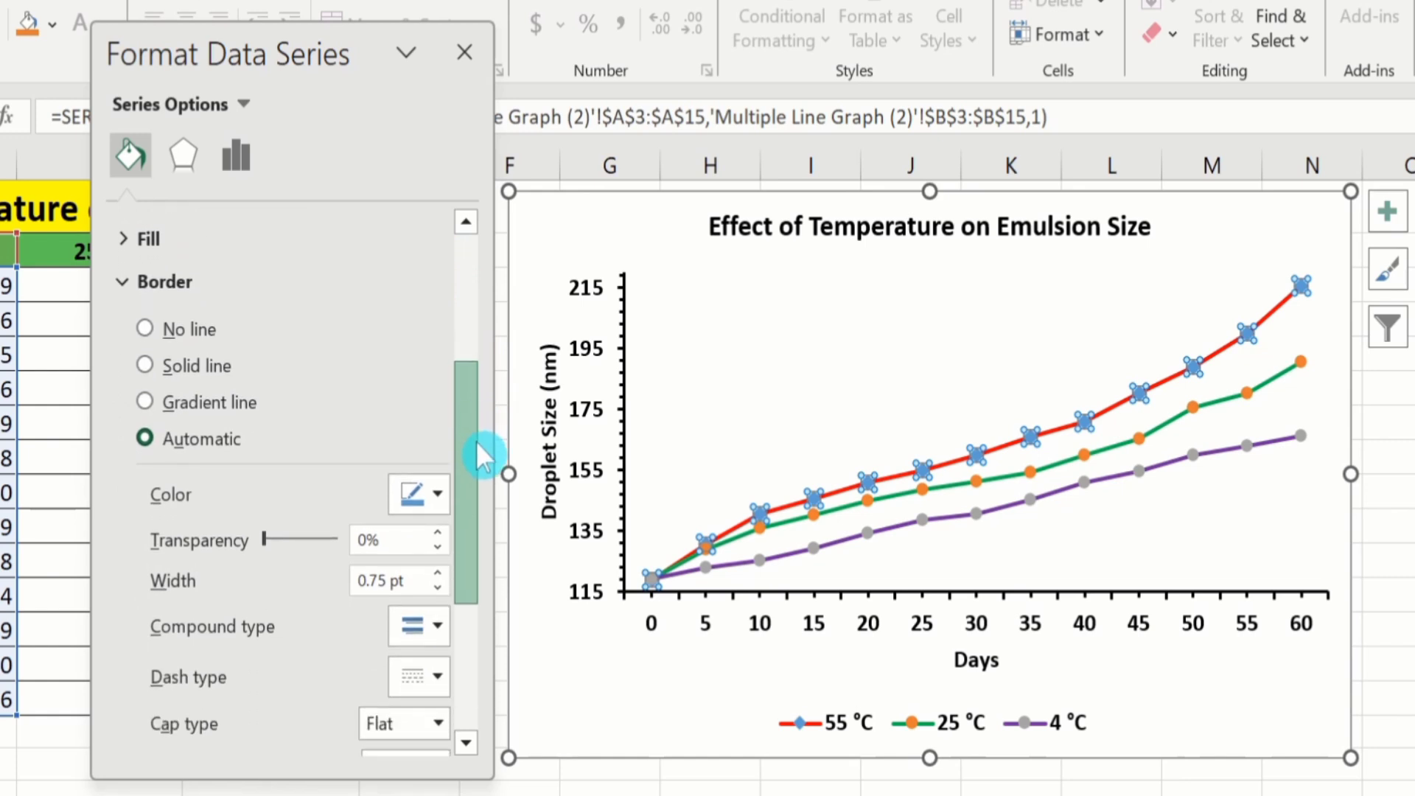
pyautogui.click(161, 237)
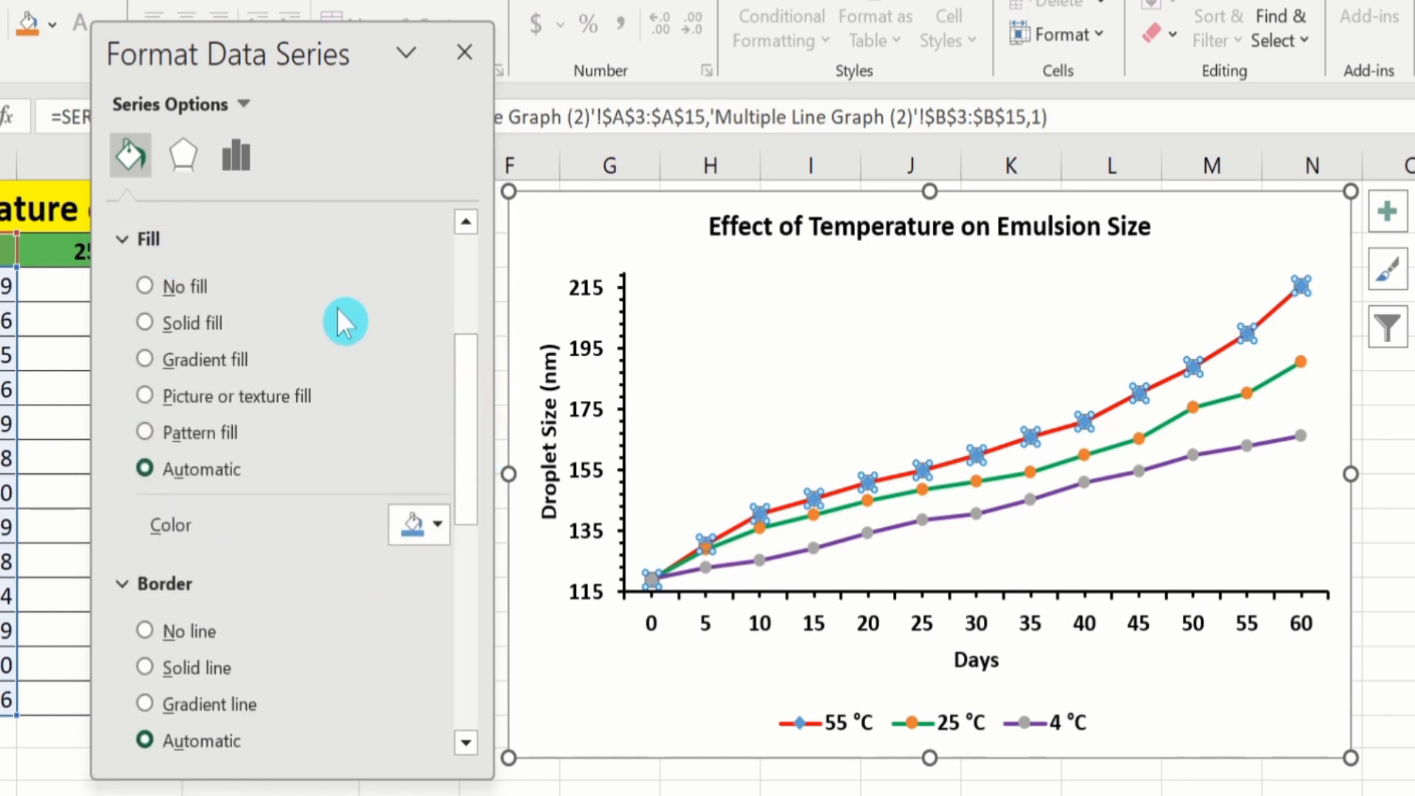
pyautogui.click(143, 323)
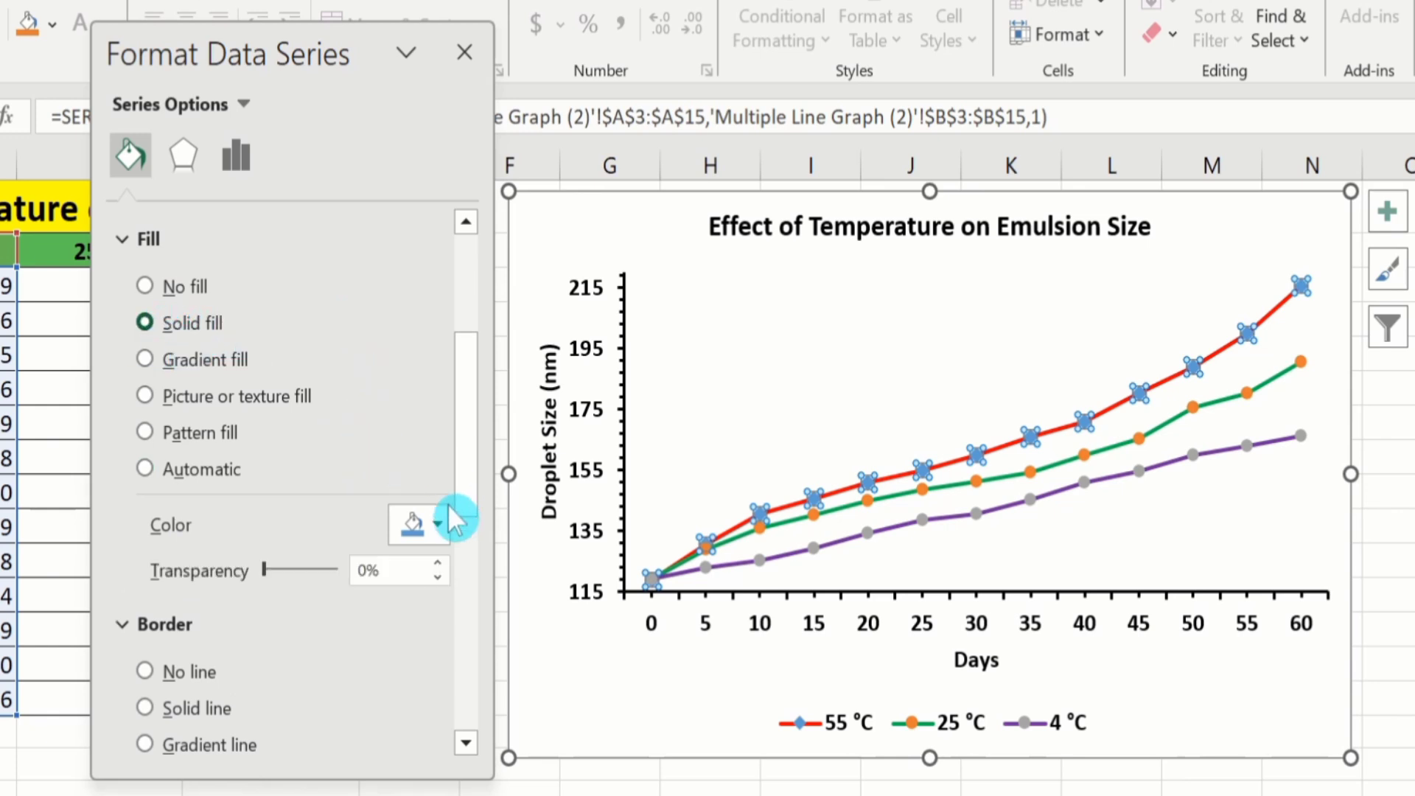
pyautogui.click(437, 522)
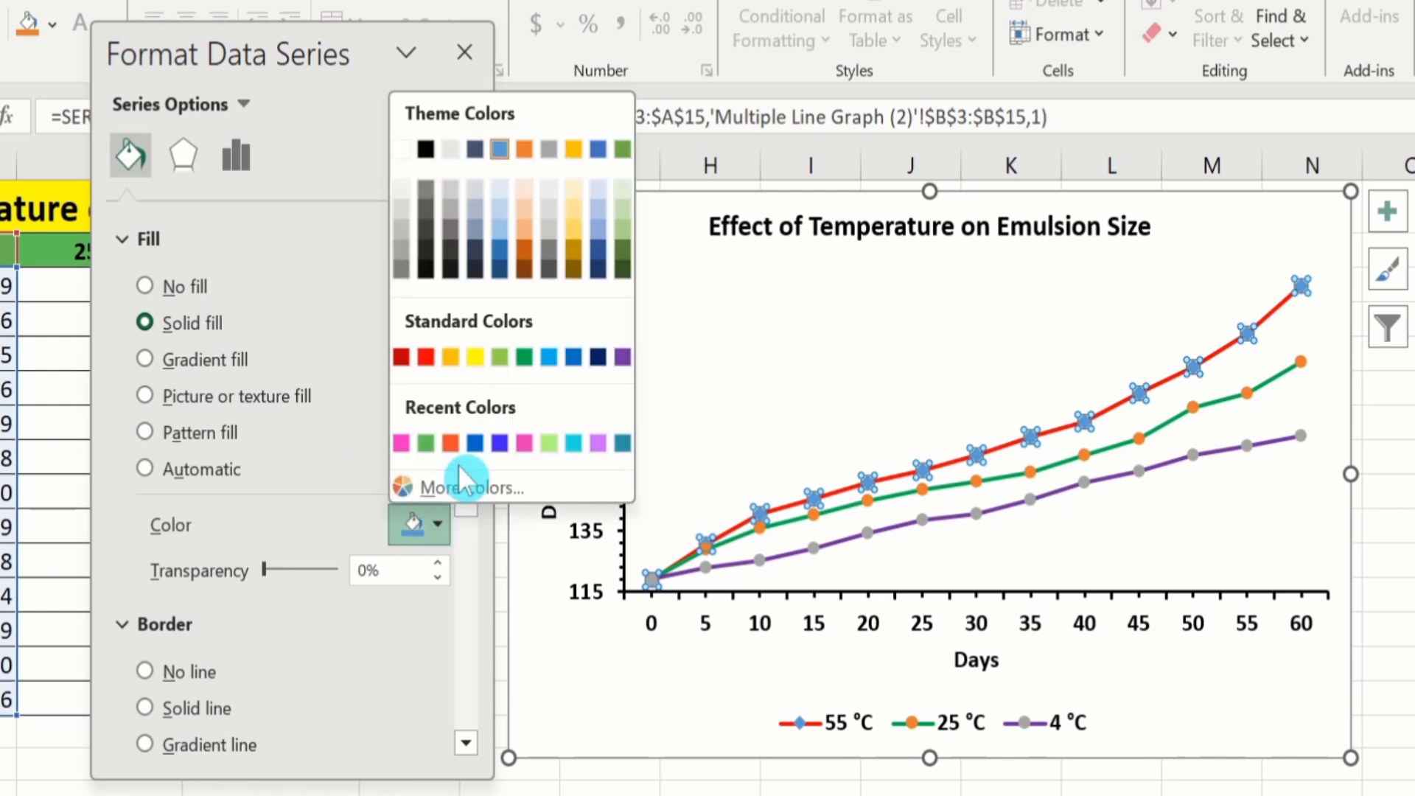
pyautogui.click(427, 358)
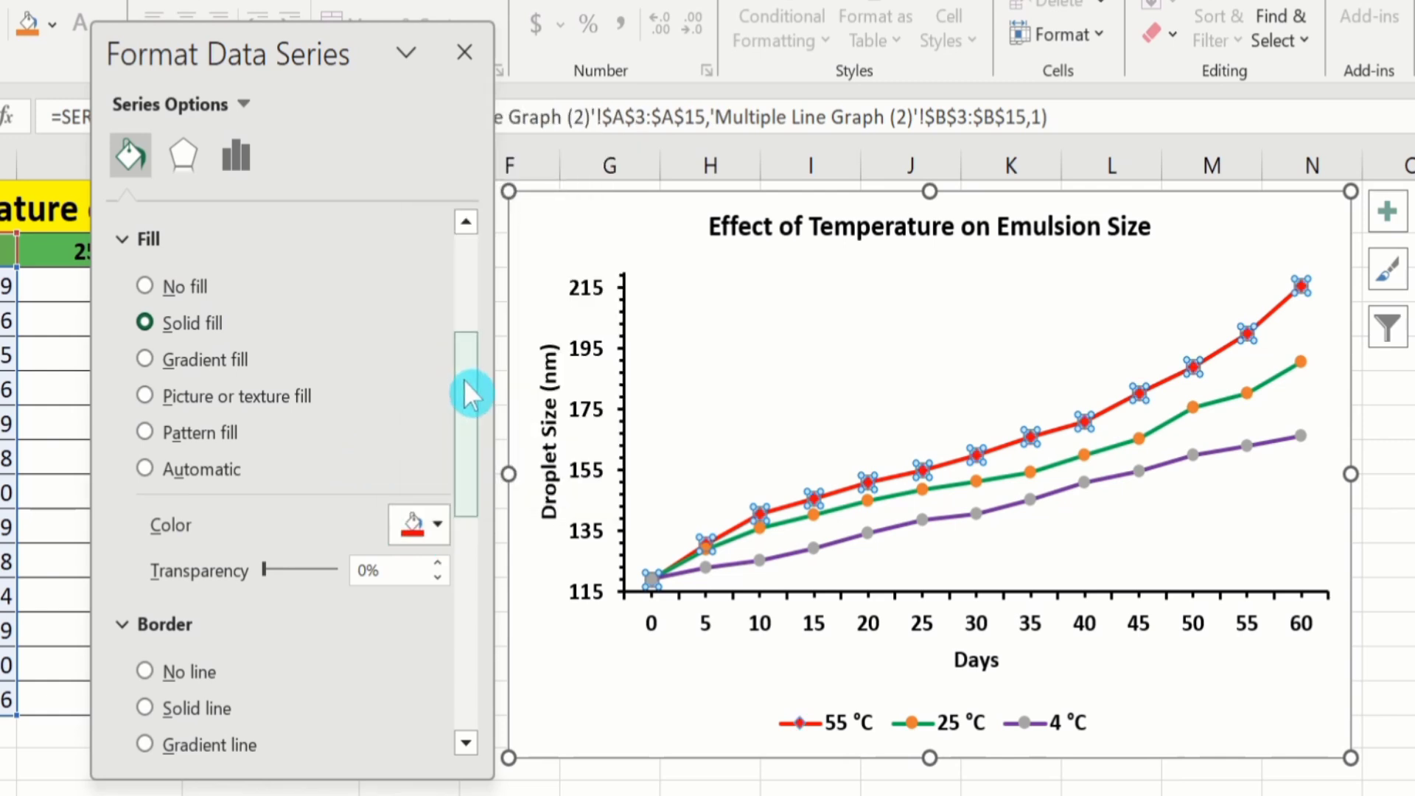
pyautogui.moveTo(464, 380); pyautogui.dragTo(479, 479)
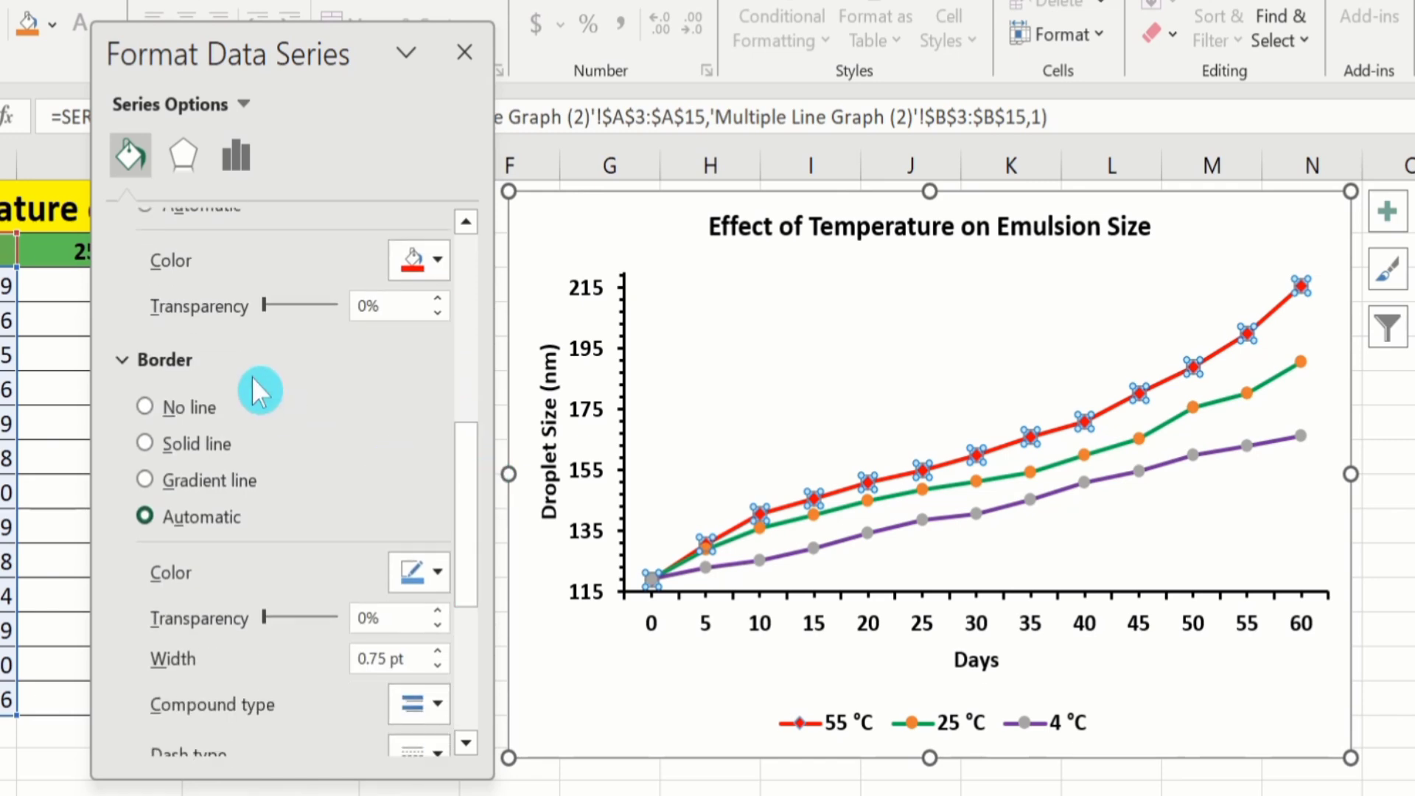
pyautogui.click(148, 407)
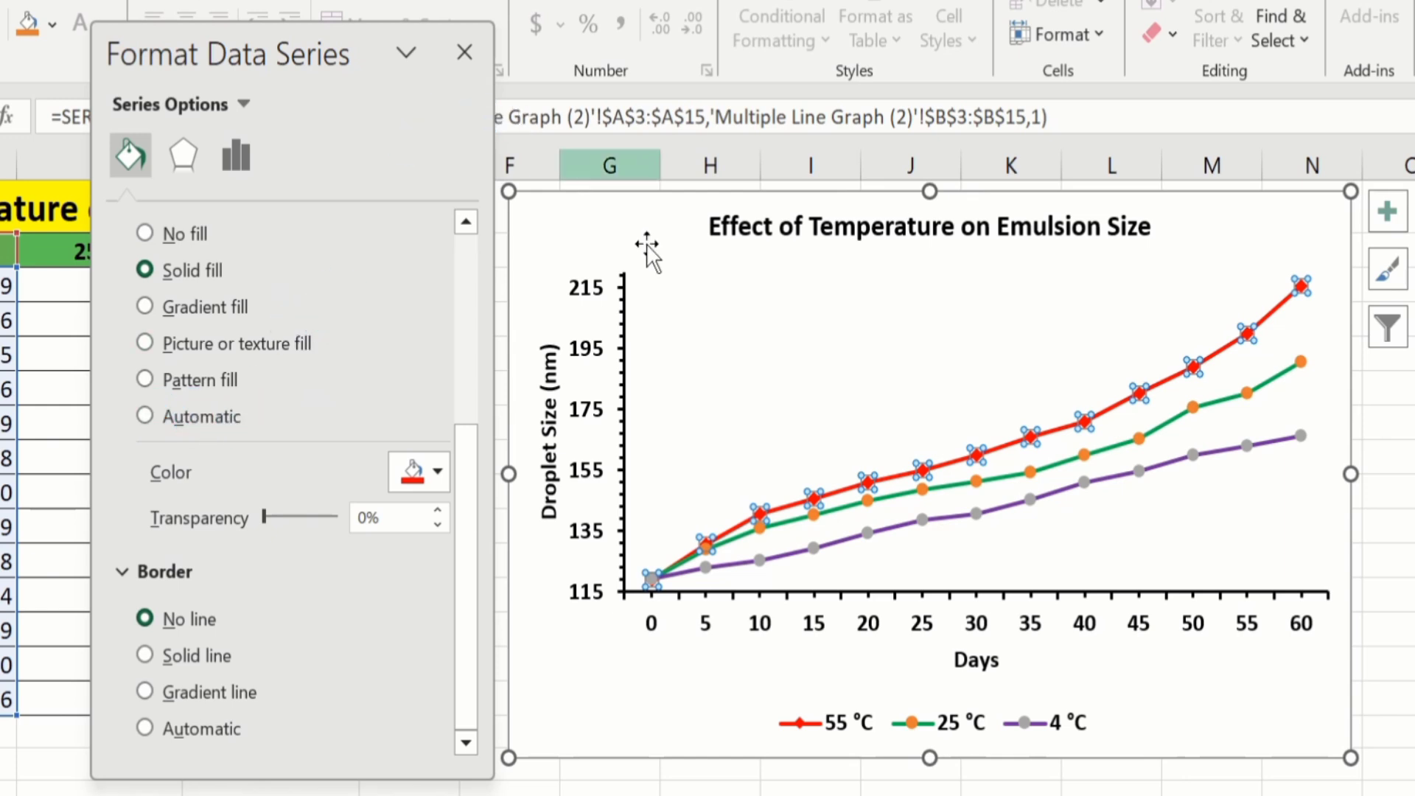
# Select the 25 °C data series and set its markers to the built-in circle type
pyautogui.click(1058, 479)
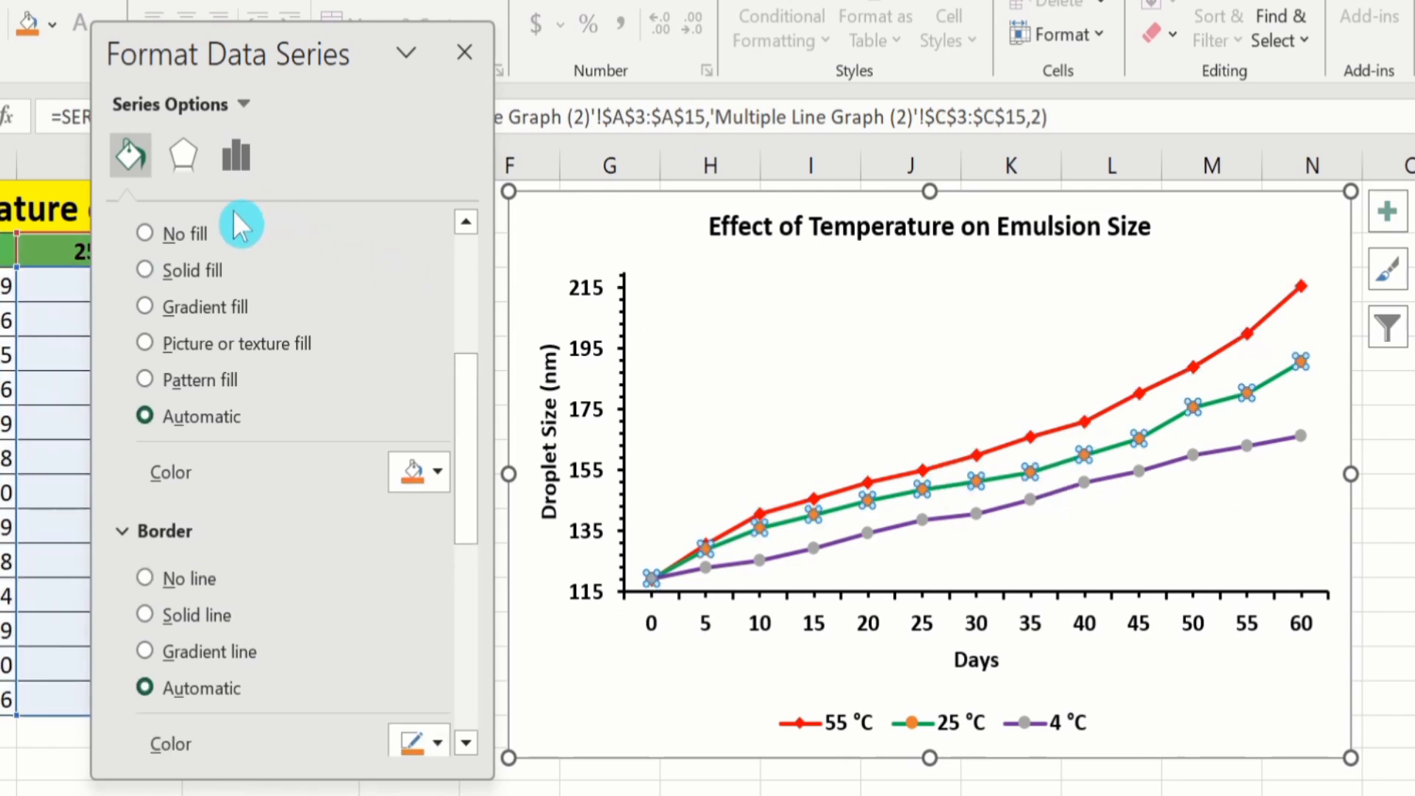
pyautogui.moveTo(467, 373); pyautogui.dragTo(485, 254)
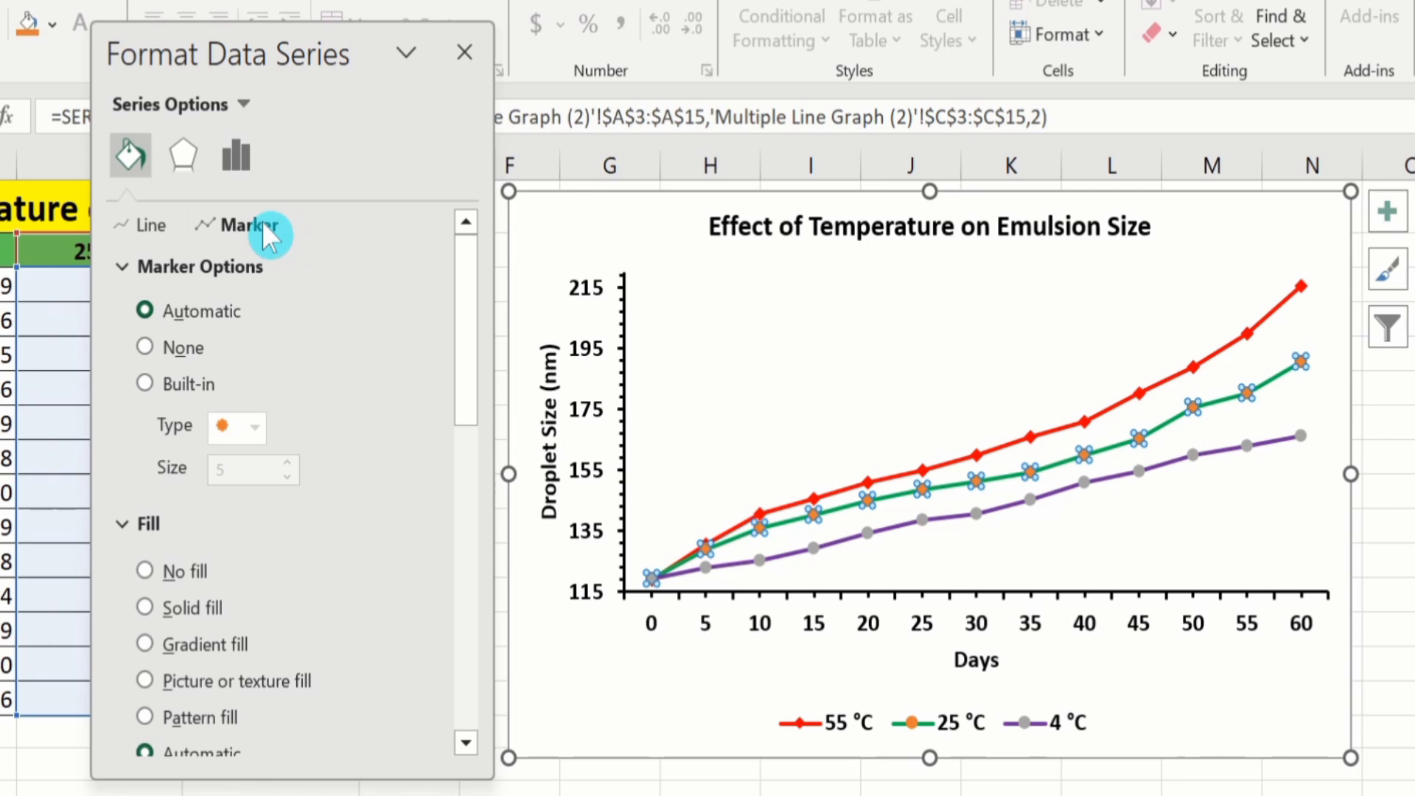
pyautogui.click(216, 259)
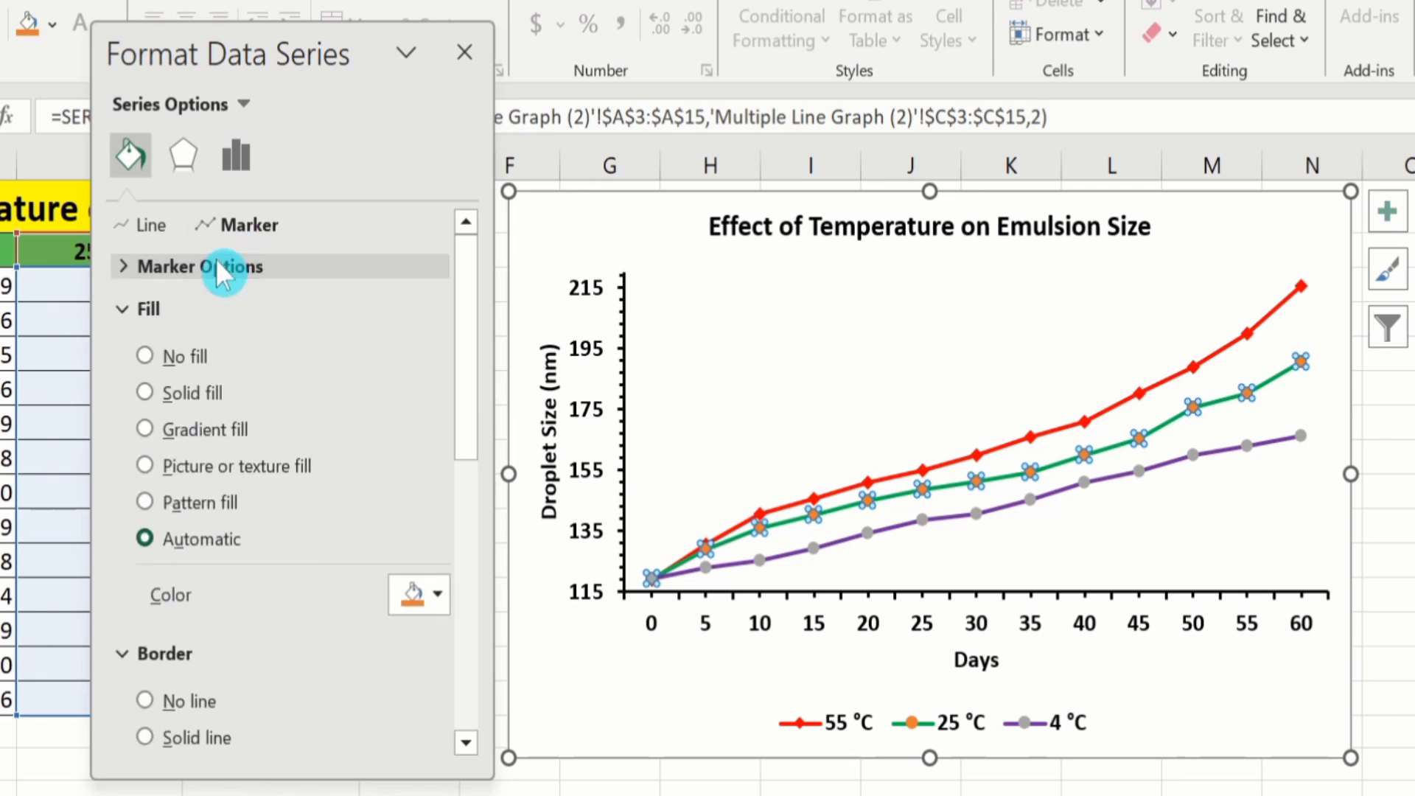
pyautogui.click(215, 259)
pyautogui.click(215, 259)
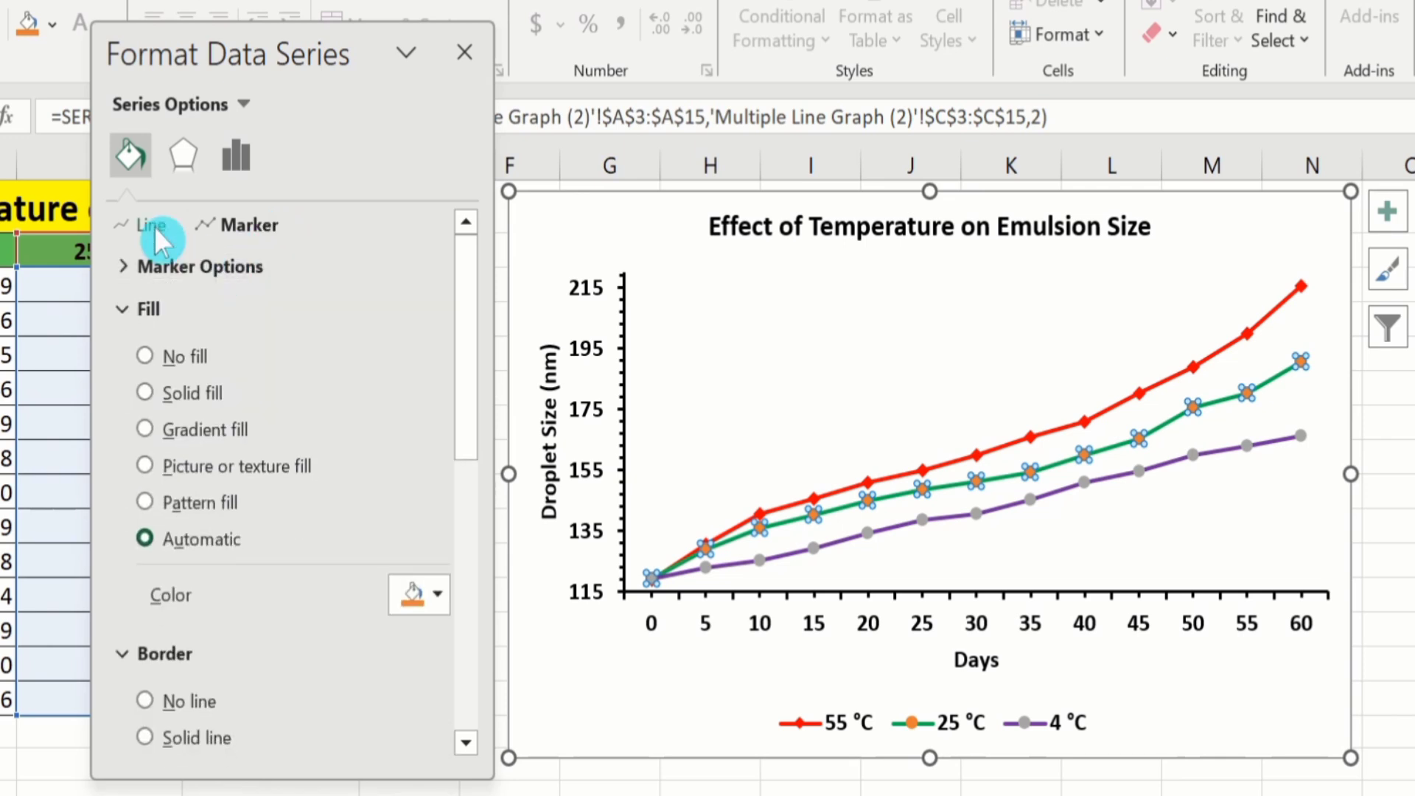
pyautogui.click(203, 265)
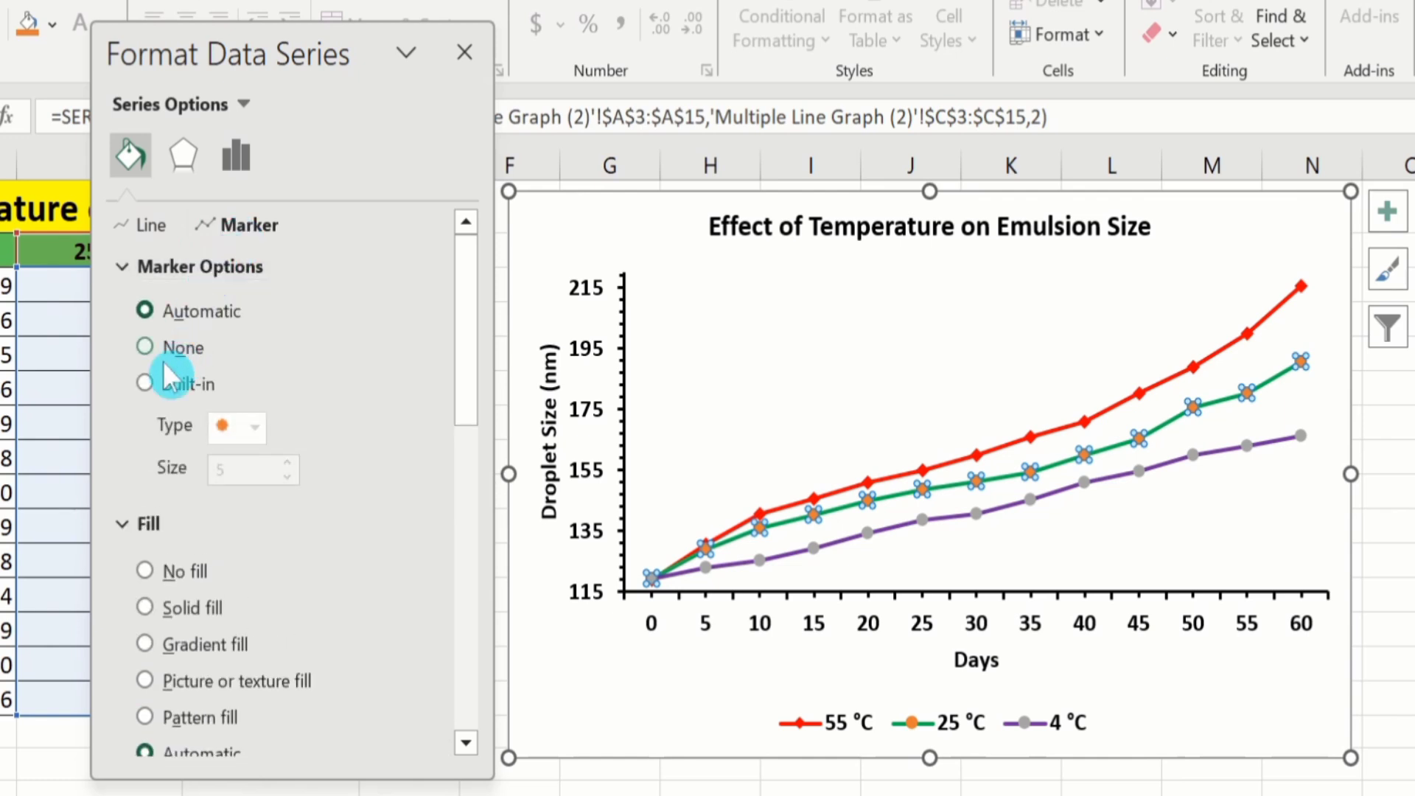
pyautogui.click(144, 384)
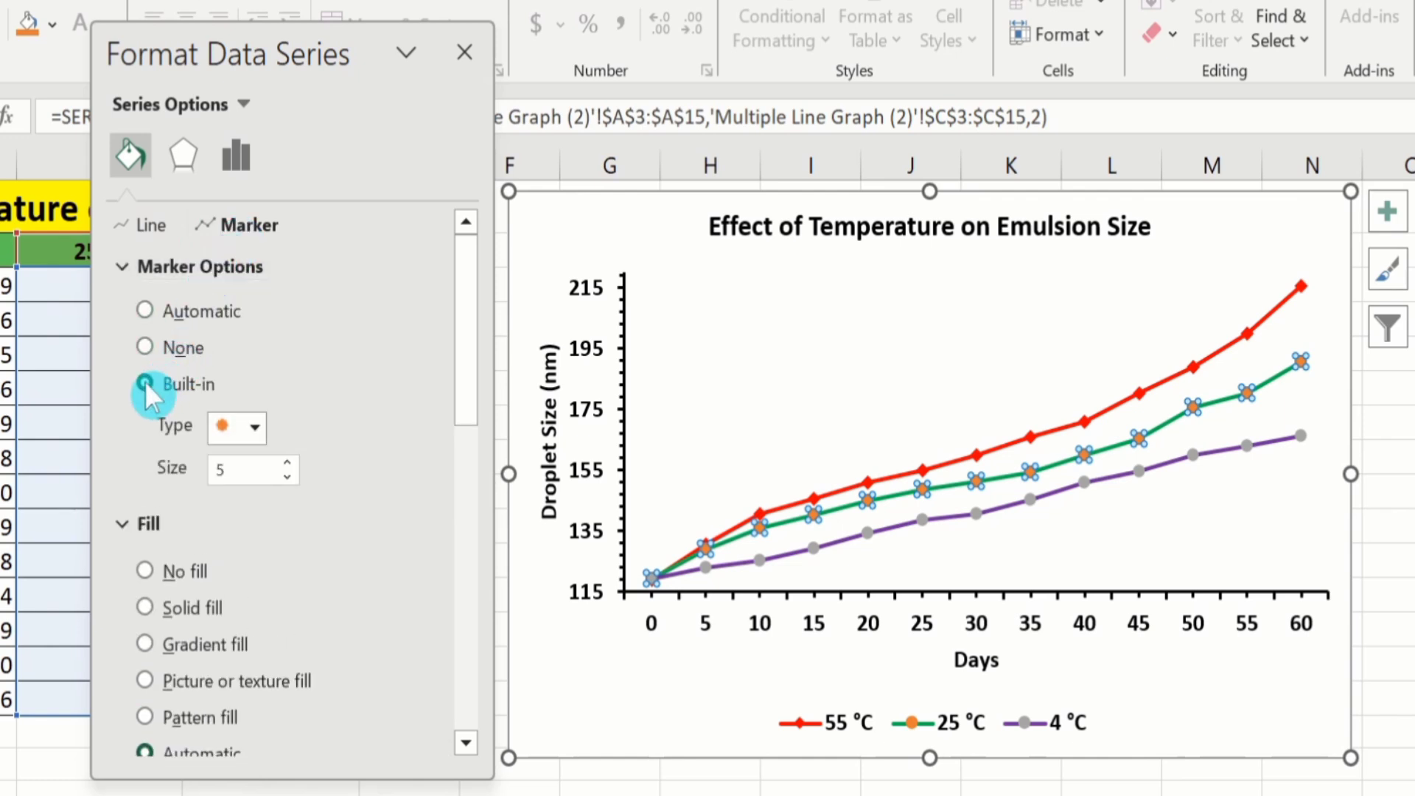
pyautogui.click(254, 427)
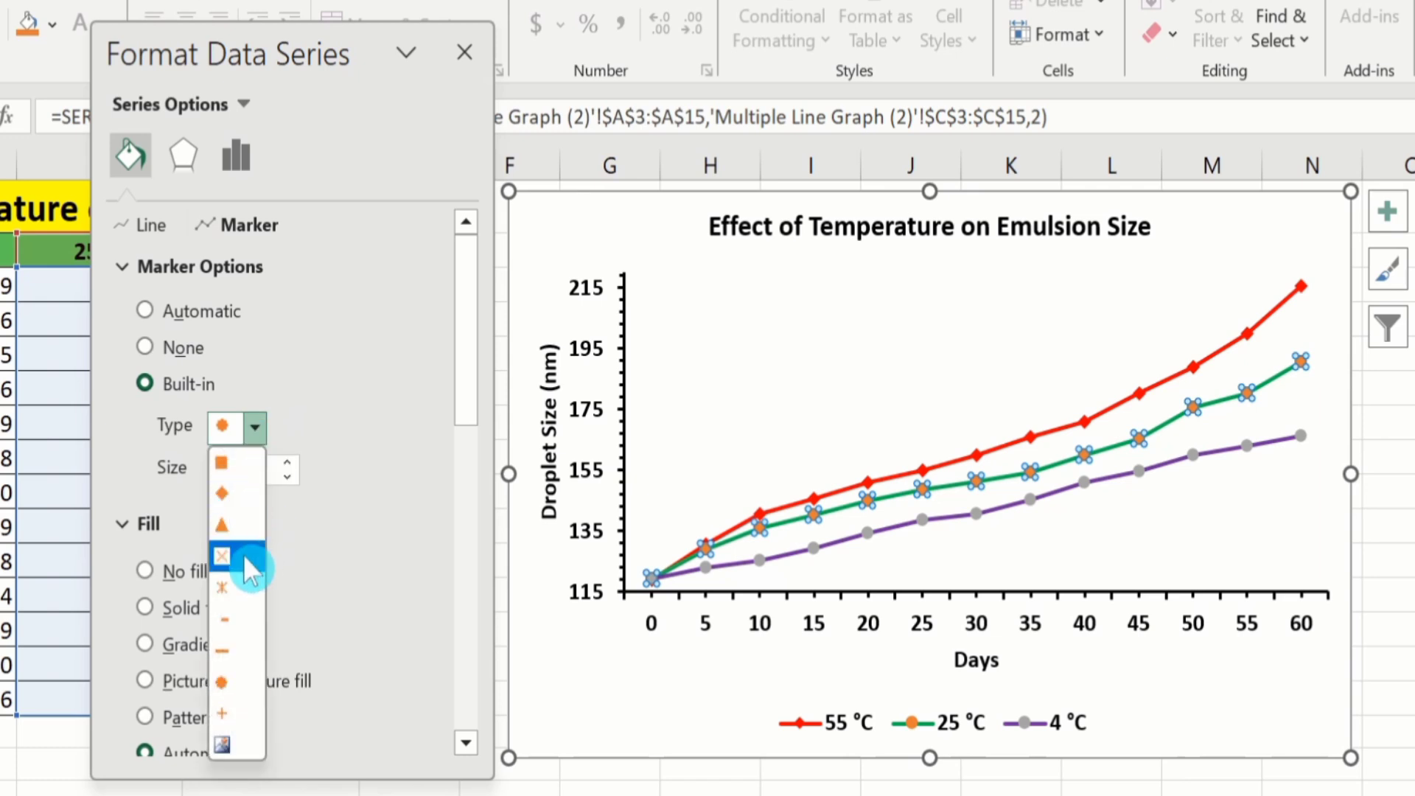
pyautogui.click(229, 672)
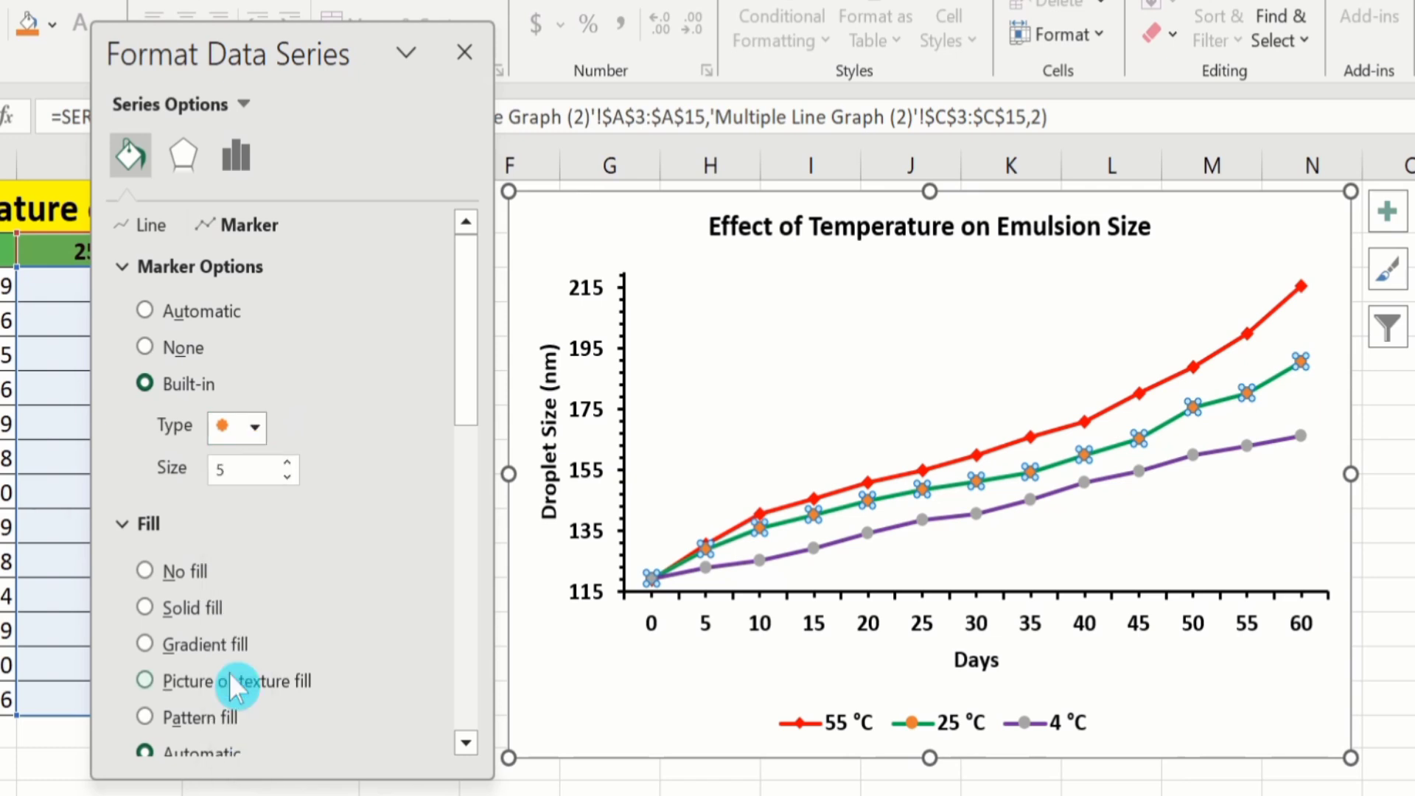
# Try a marker size of 7 for the 25 °C series and set it back to 5
pyautogui.click(293, 459)
pyautogui.click(293, 460)
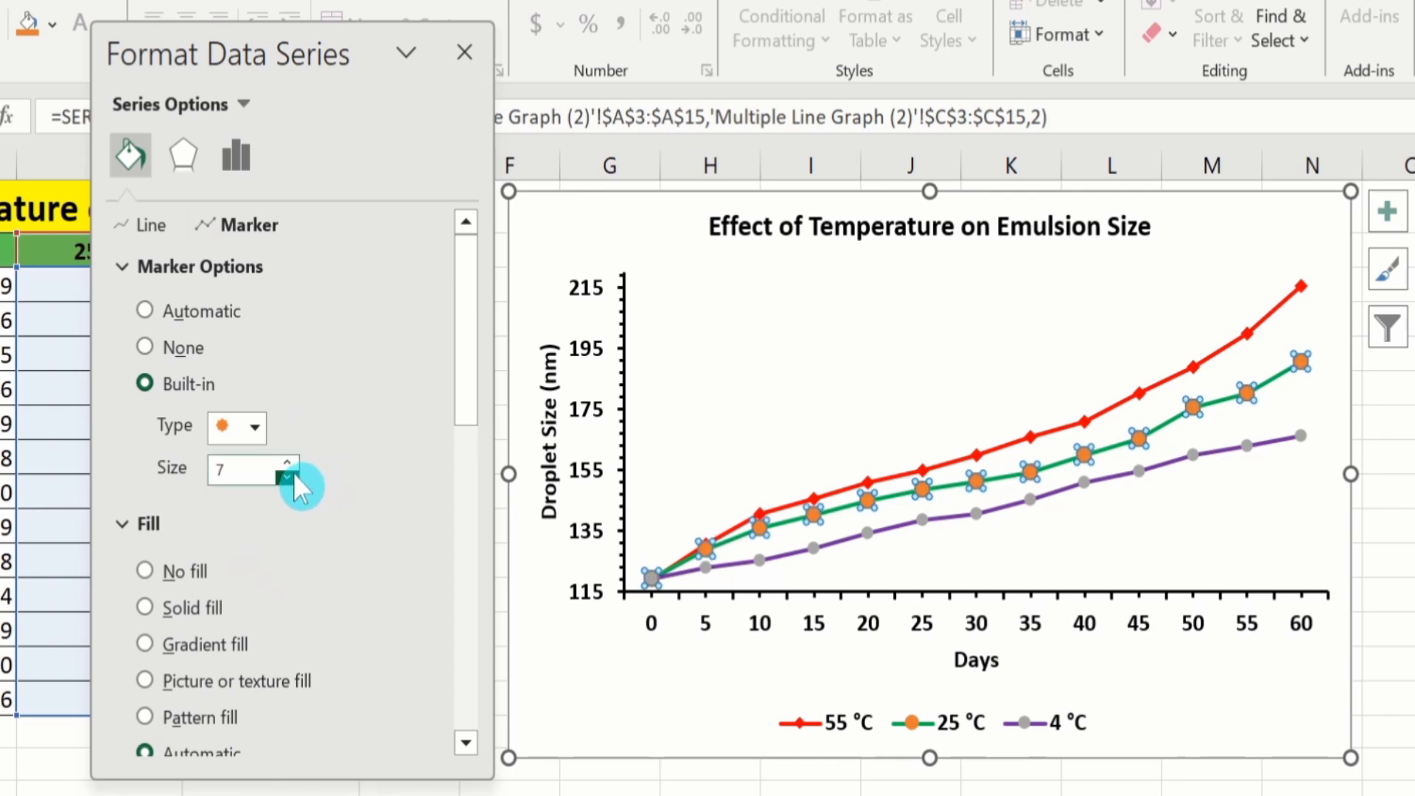
pyautogui.click(293, 475)
pyautogui.click(293, 475)
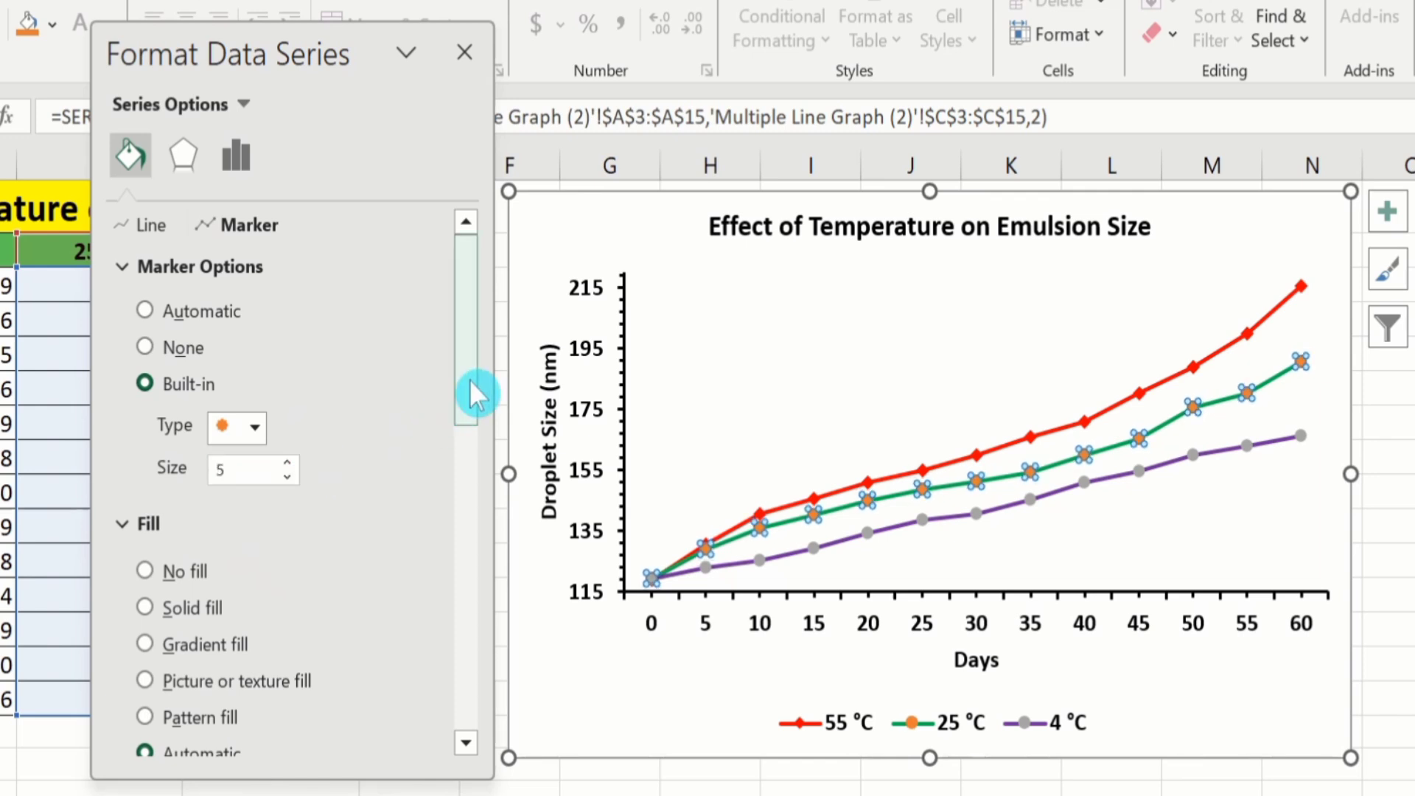
# Give the 25 °C series' markers a solid green fill
pyautogui.moveTo(470, 370); pyautogui.dragTo(473, 444)
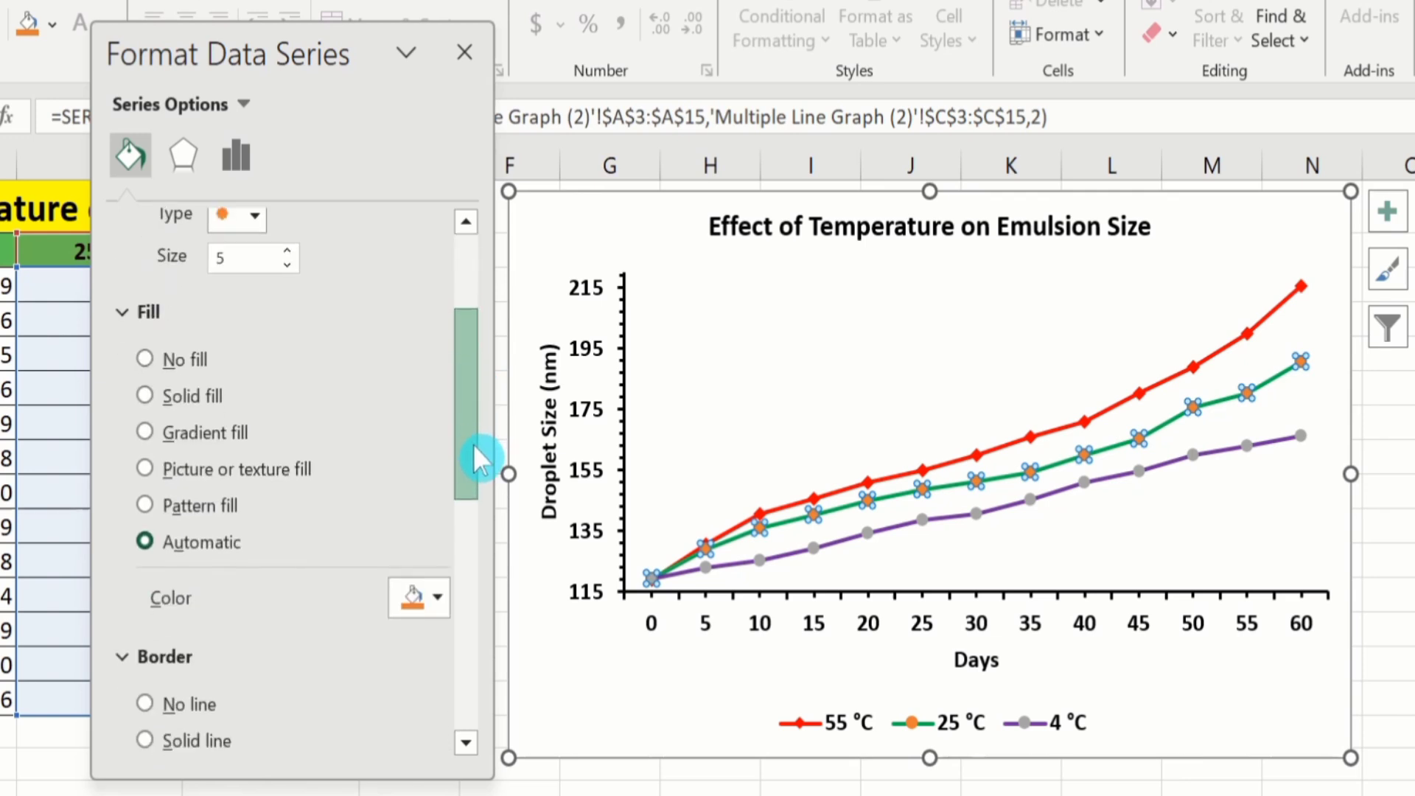
pyautogui.click(146, 394)
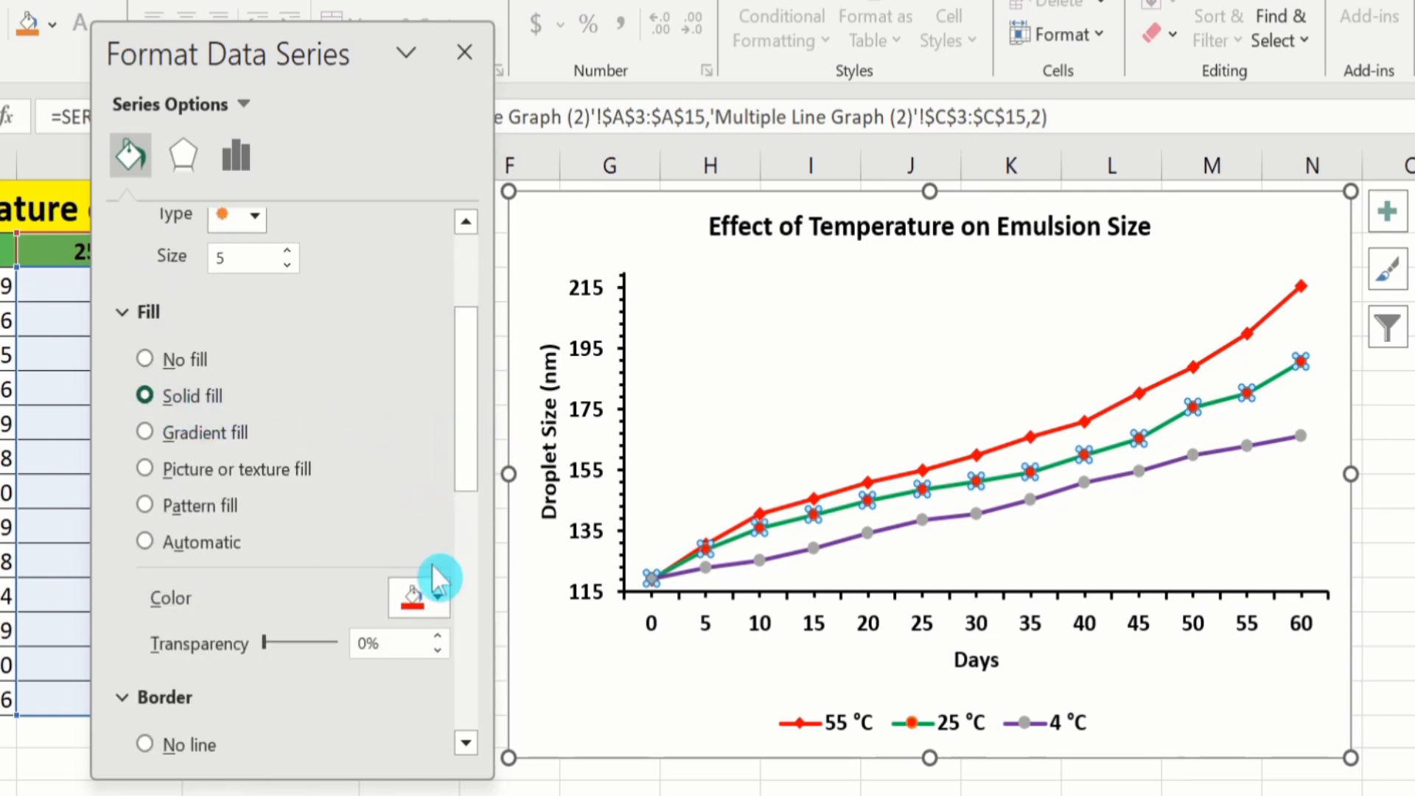
pyautogui.click(437, 597)
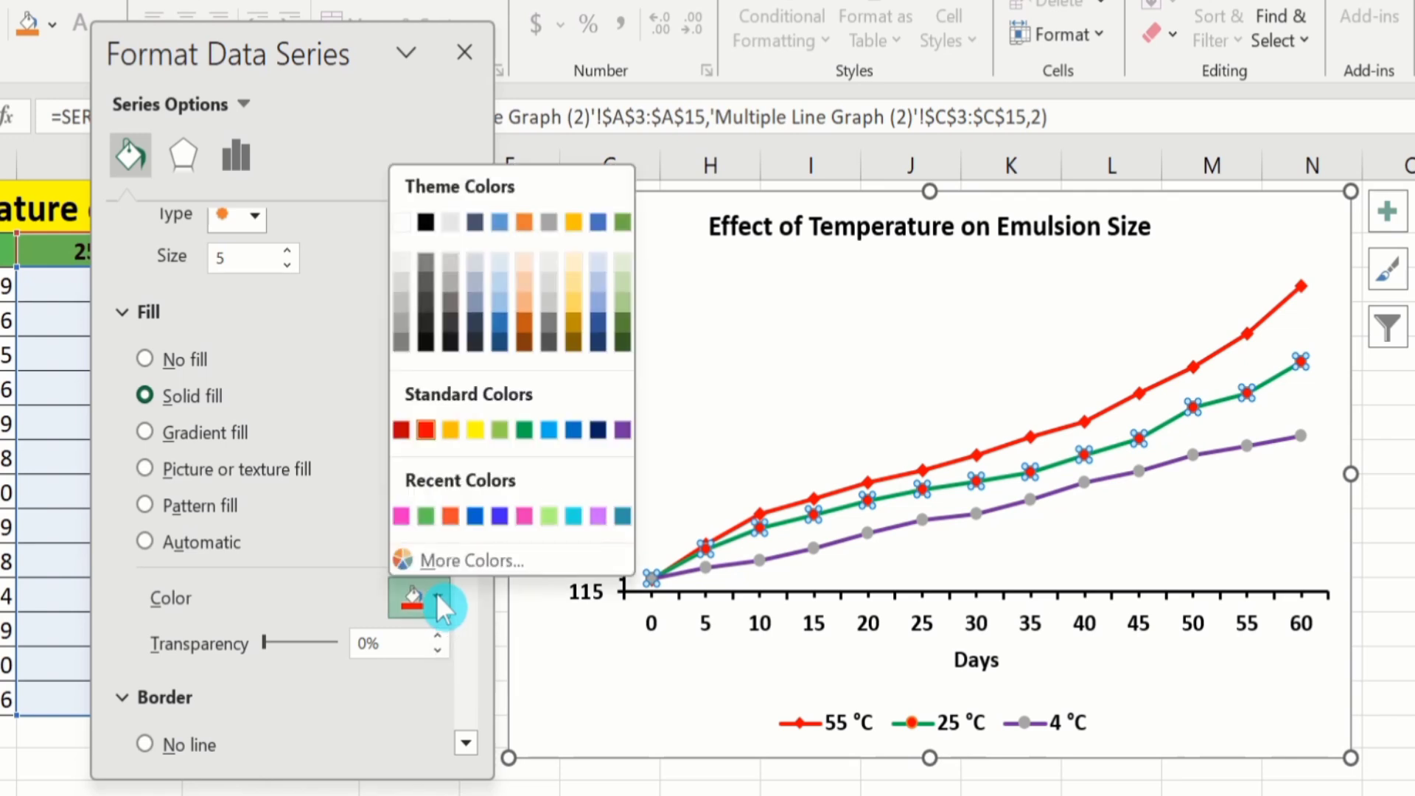
pyautogui.click(521, 432)
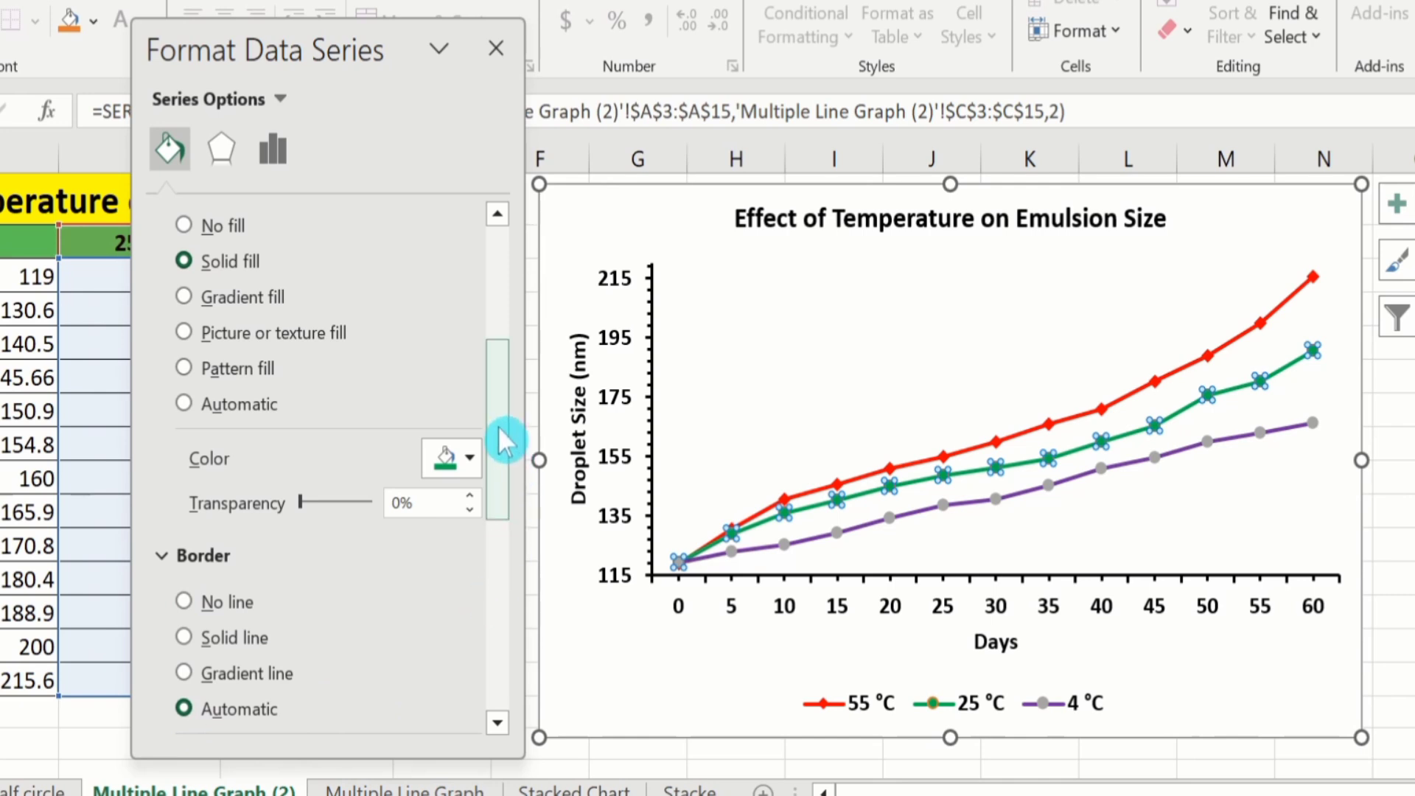
# Try a solid black border 1.25 pt wide on the 25 °C series' markers
pyautogui.moveTo(467, 440); pyautogui.dragTo(500, 518)
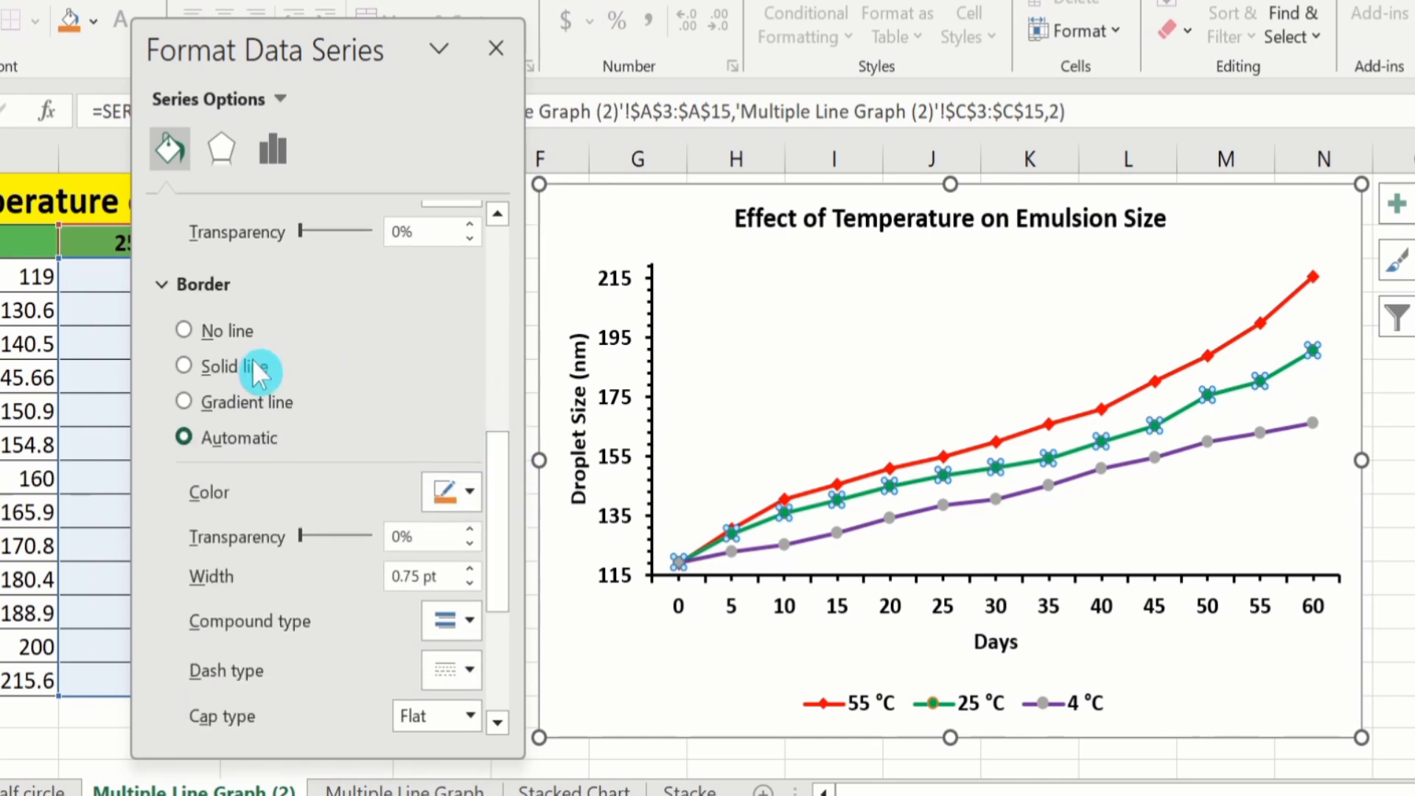
pyautogui.click(183, 366)
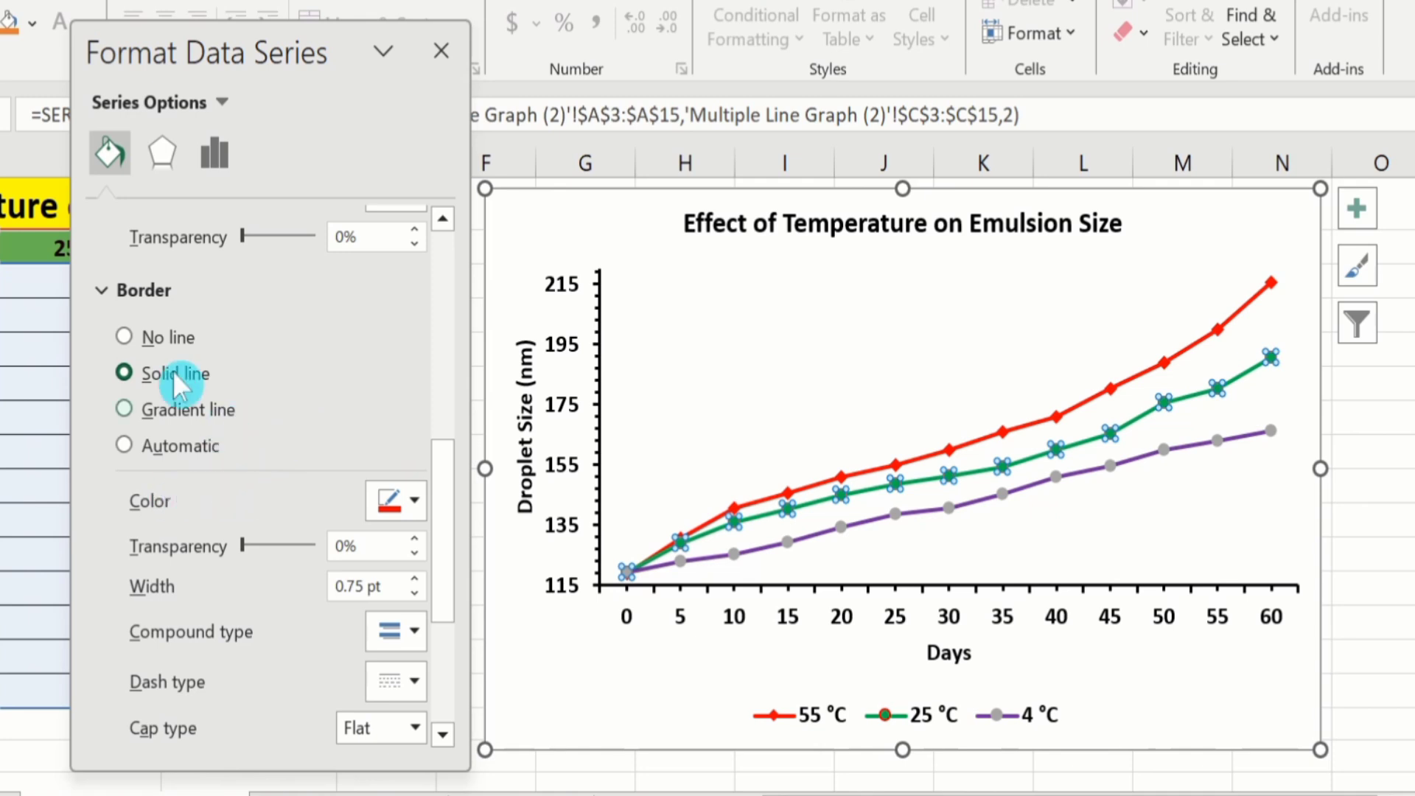
pyautogui.click(414, 506)
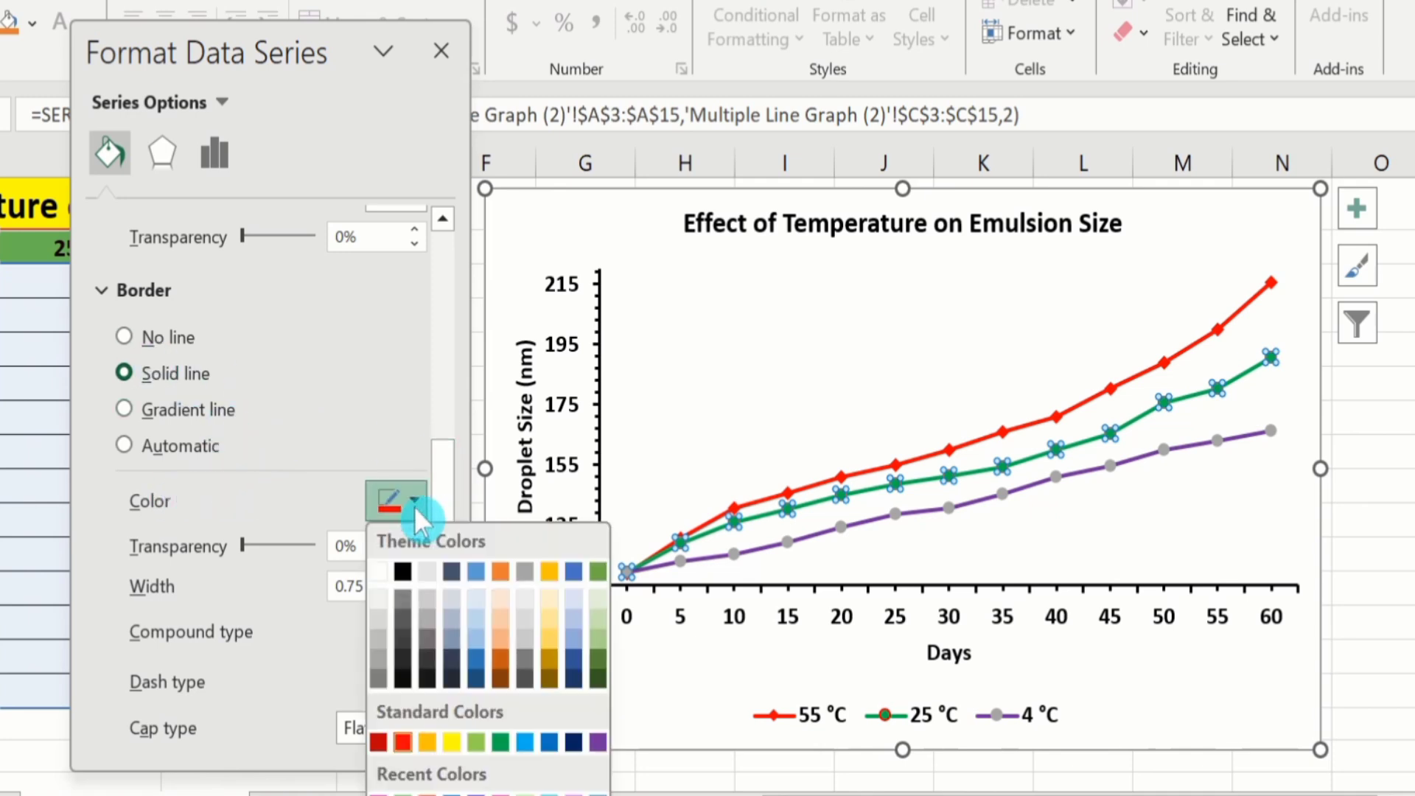
pyautogui.click(404, 568)
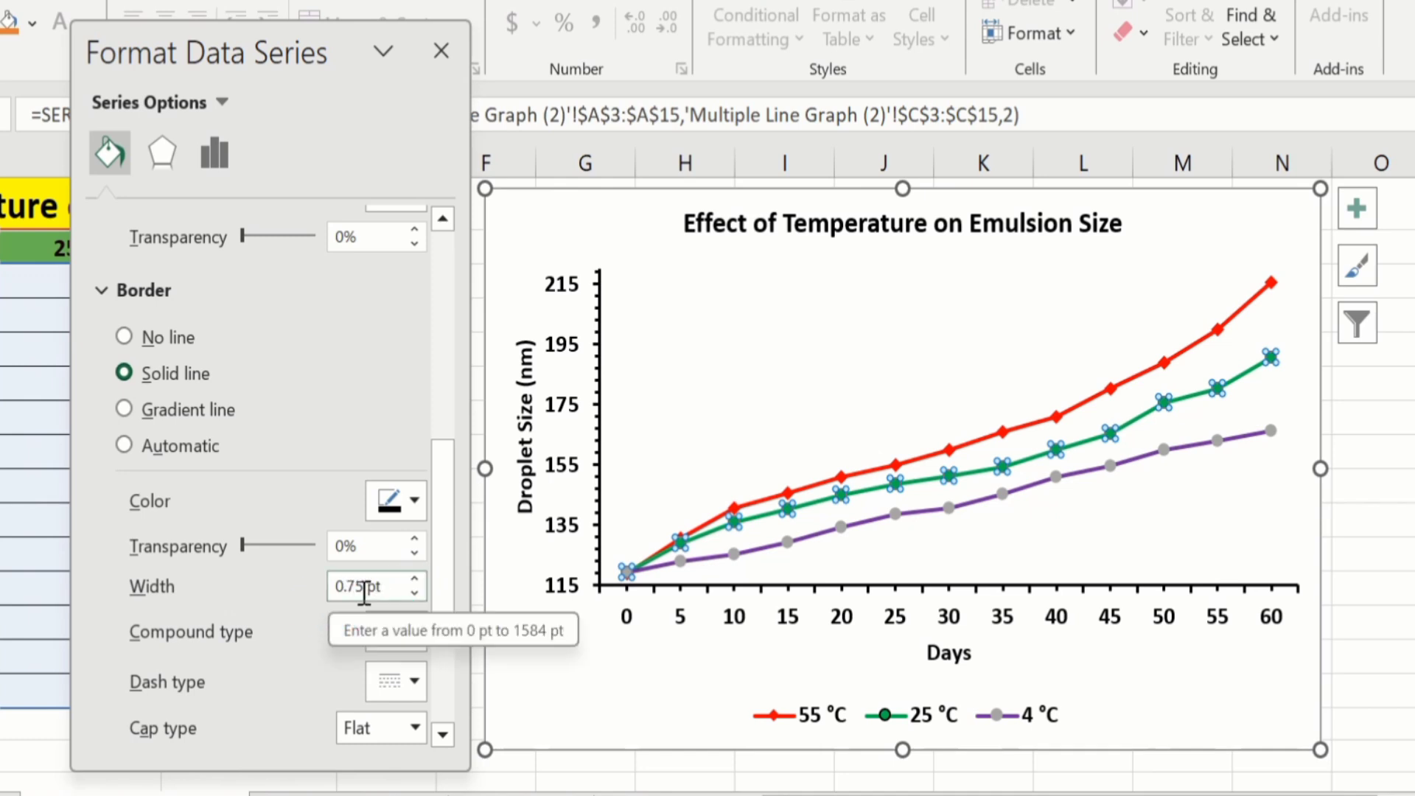
pyautogui.click(417, 581)
pyautogui.click(417, 581)
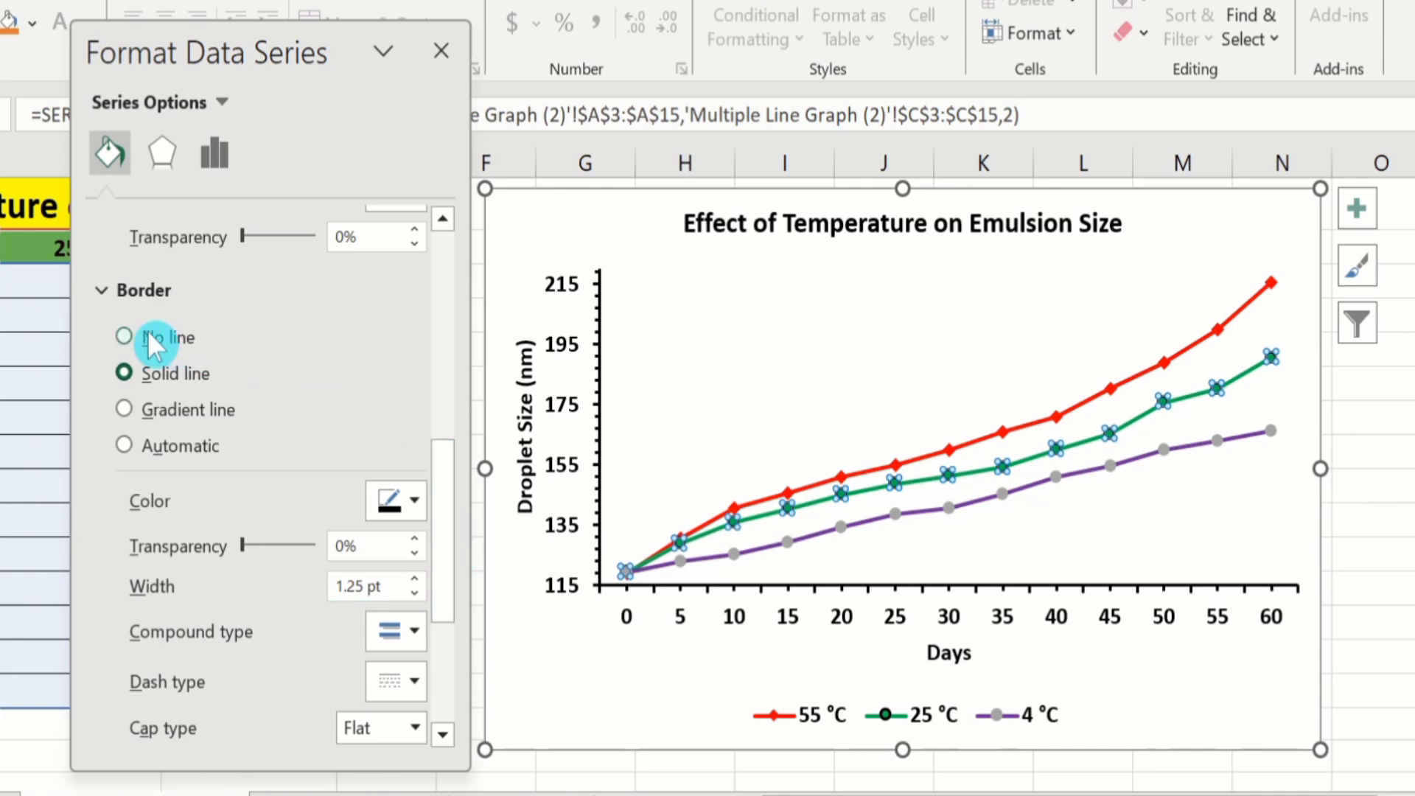
# Set the border of the 25 °C series' markers to no line
pyautogui.click(126, 337)
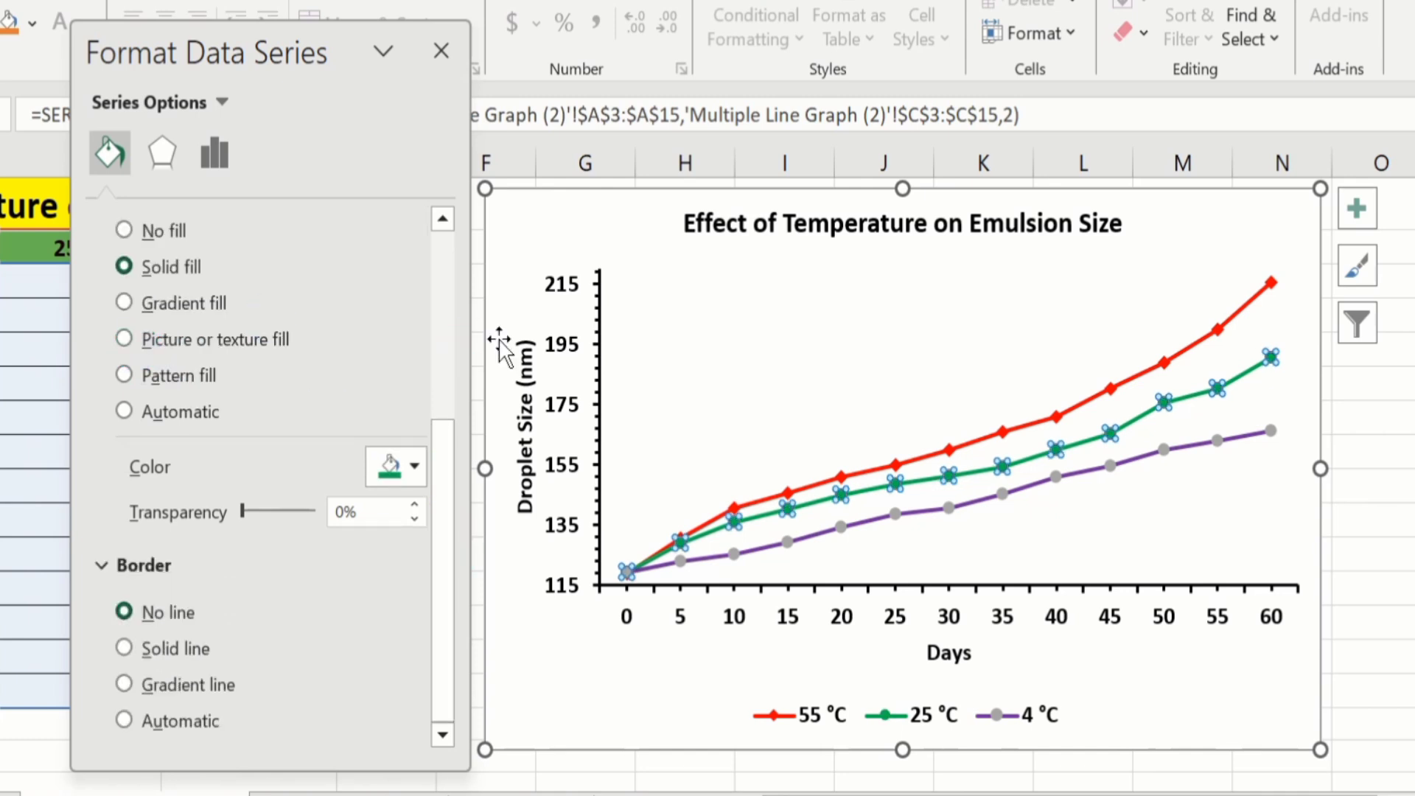
# Select the 4 °C data series and set its markers to the built-in square type
pyautogui.click(870, 525)
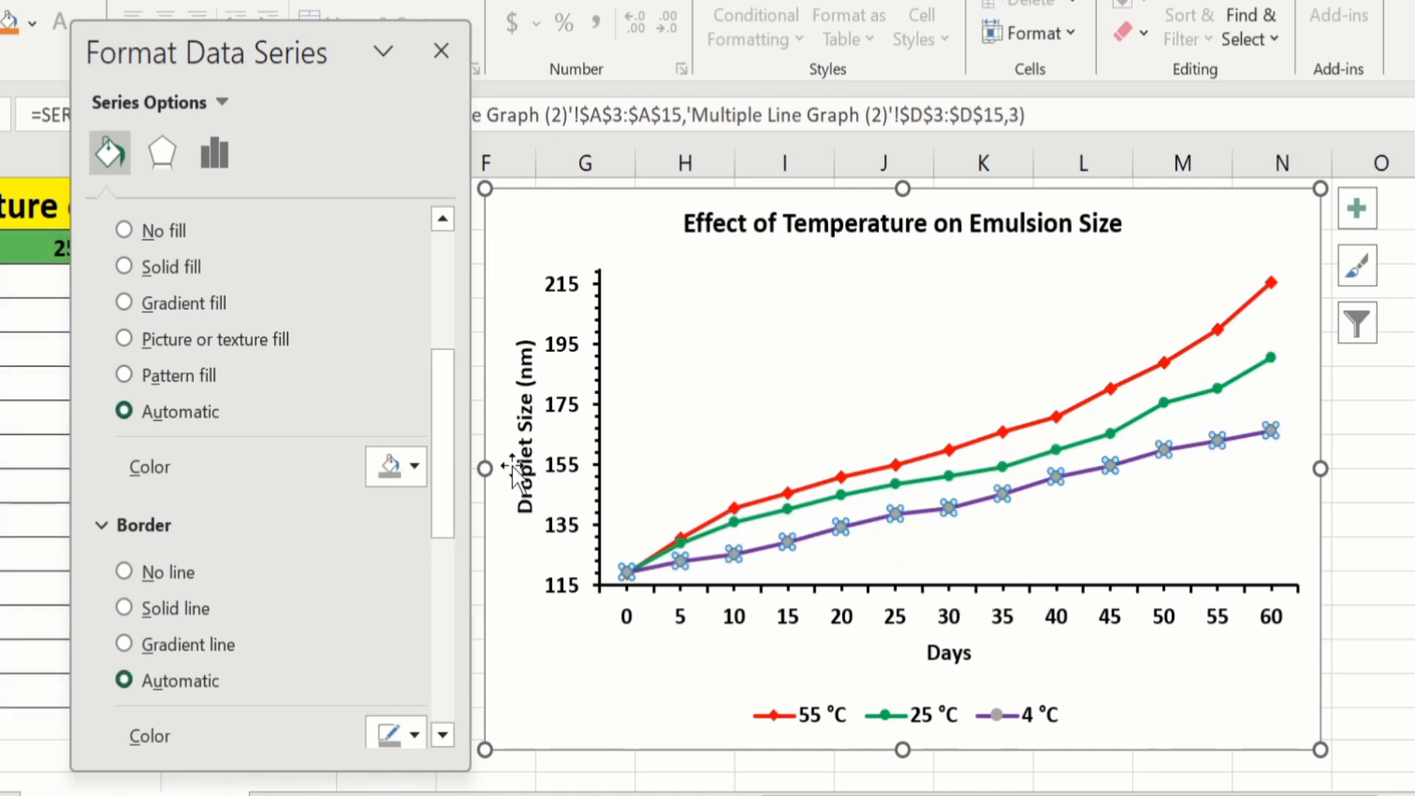
pyautogui.scroll(5, 457, 264)
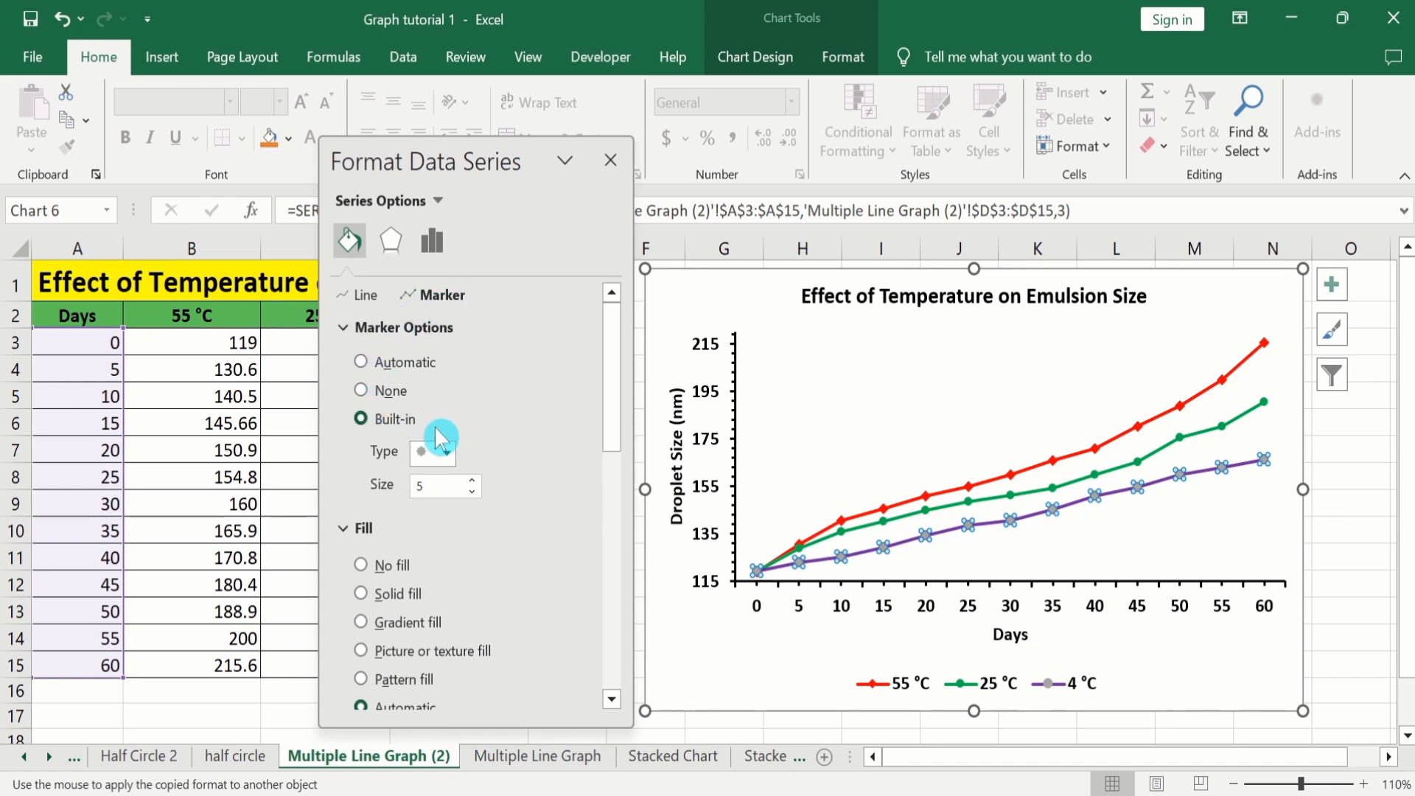
pyautogui.click(448, 451)
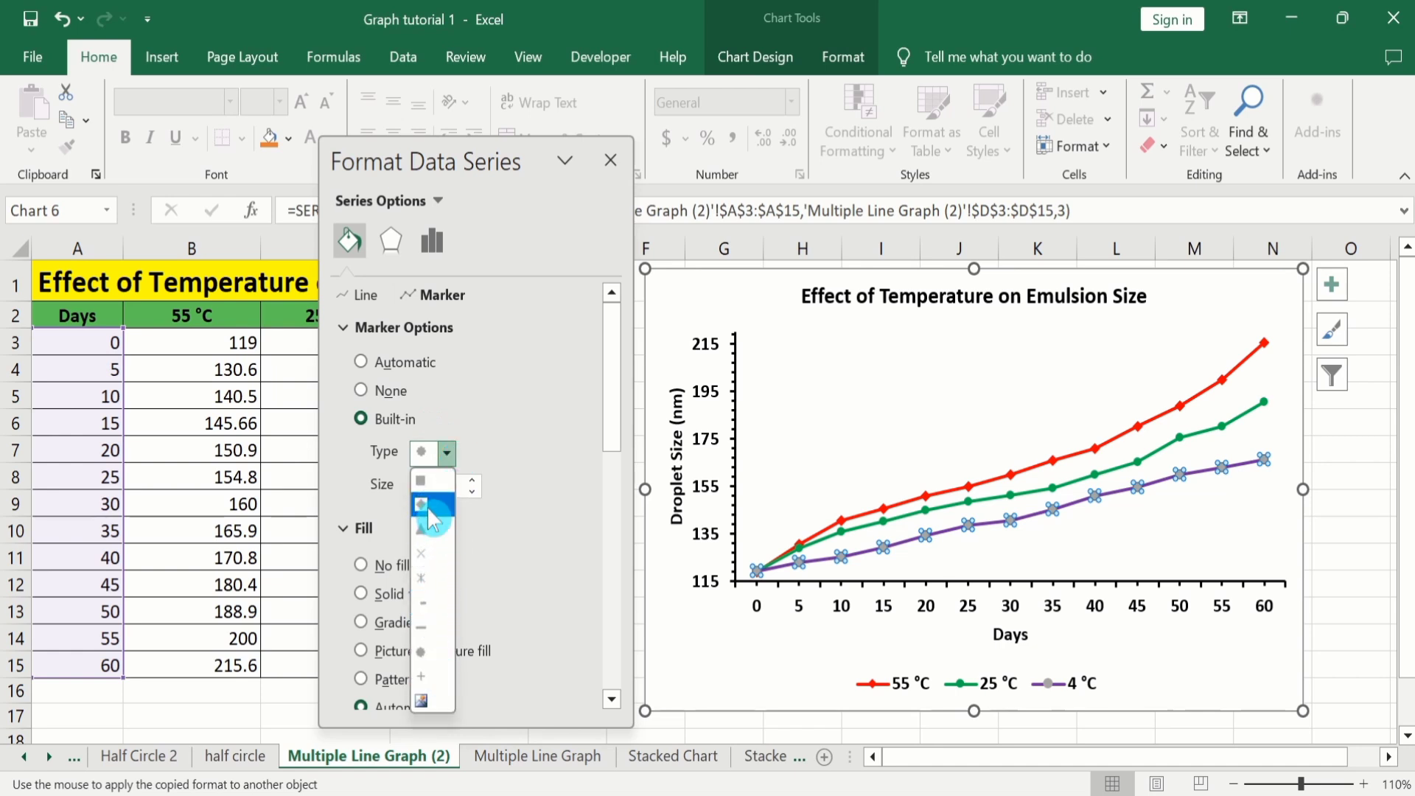
pyautogui.click(431, 486)
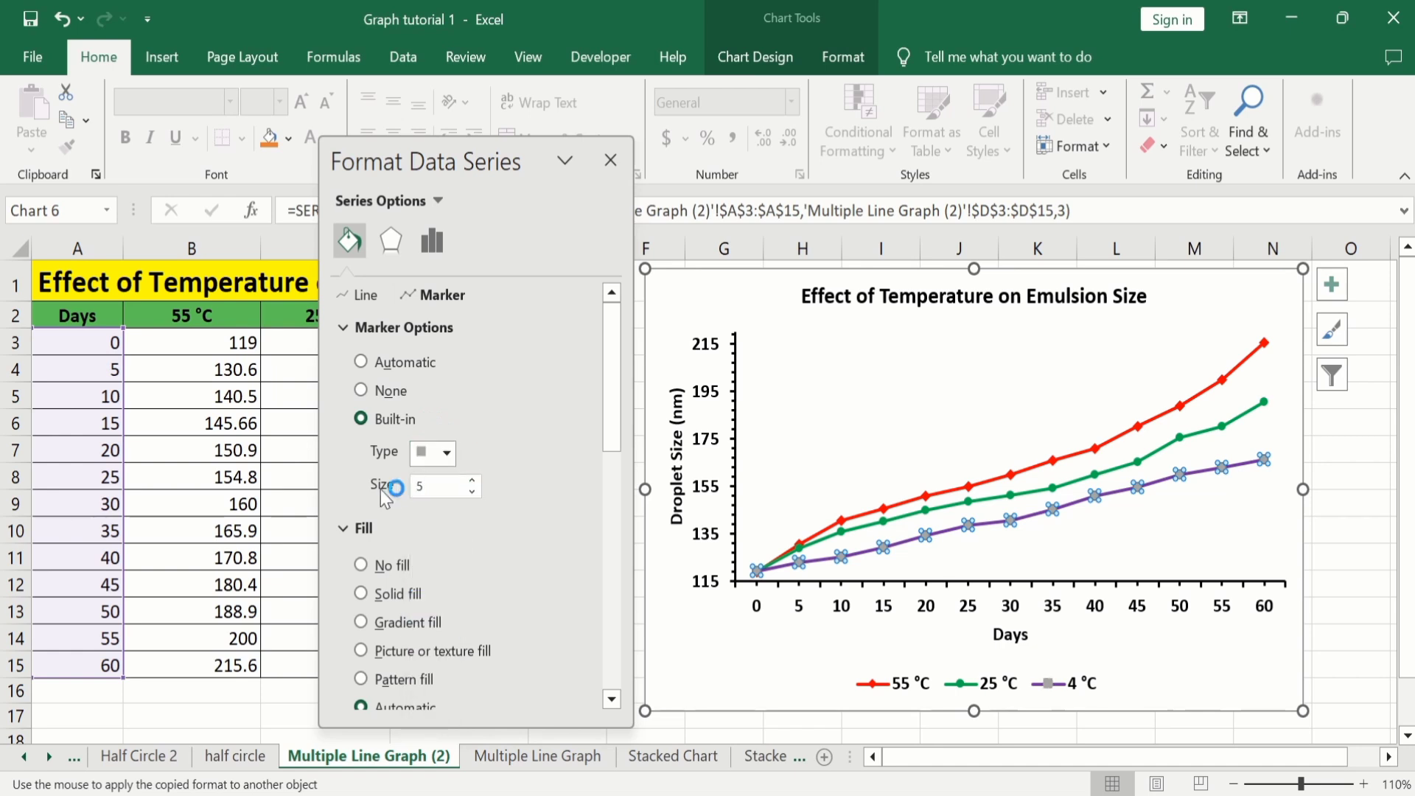
pyautogui.click(475, 483)
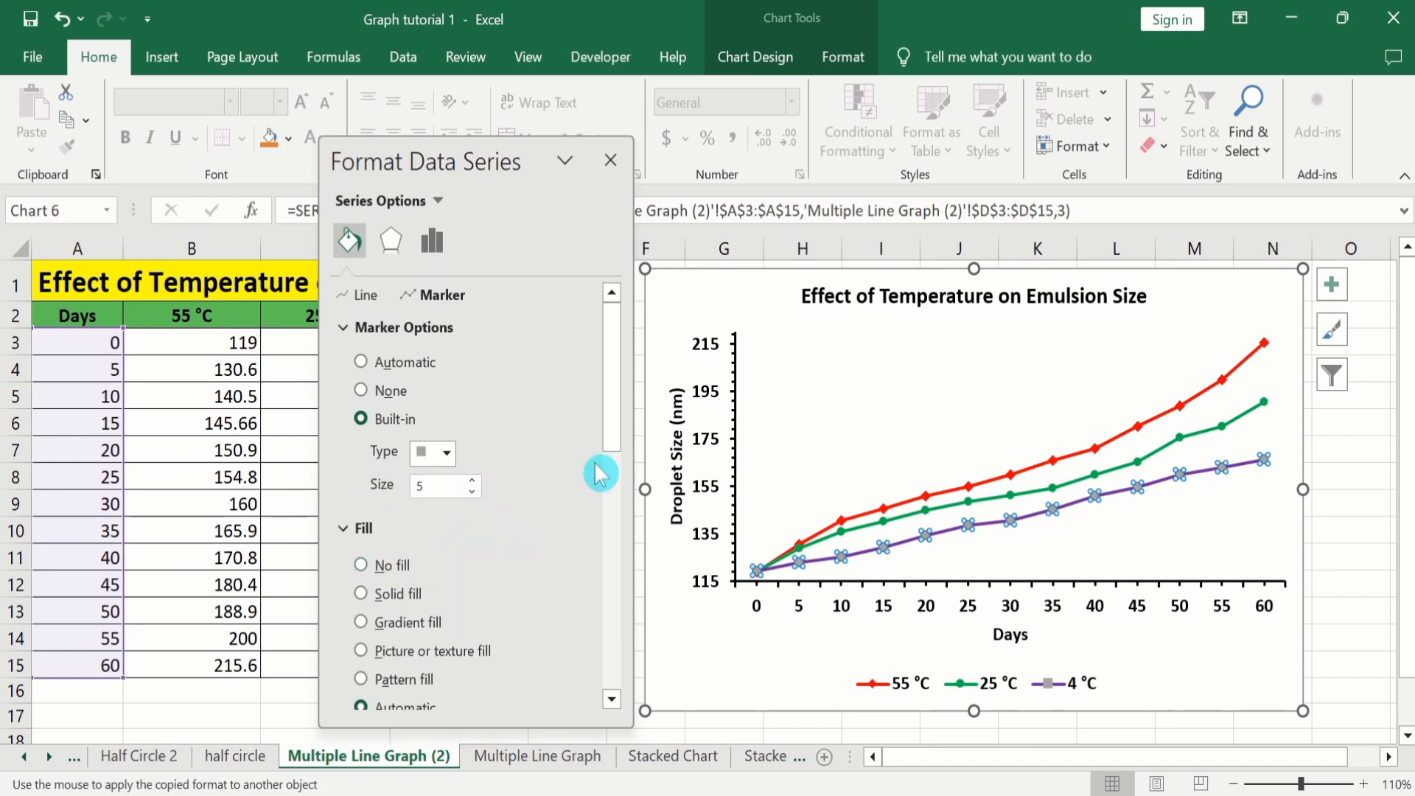
# Give the 4 °C series' markers a solid purple fill
pyautogui.moveTo(616, 401); pyautogui.dragTo(617, 457)
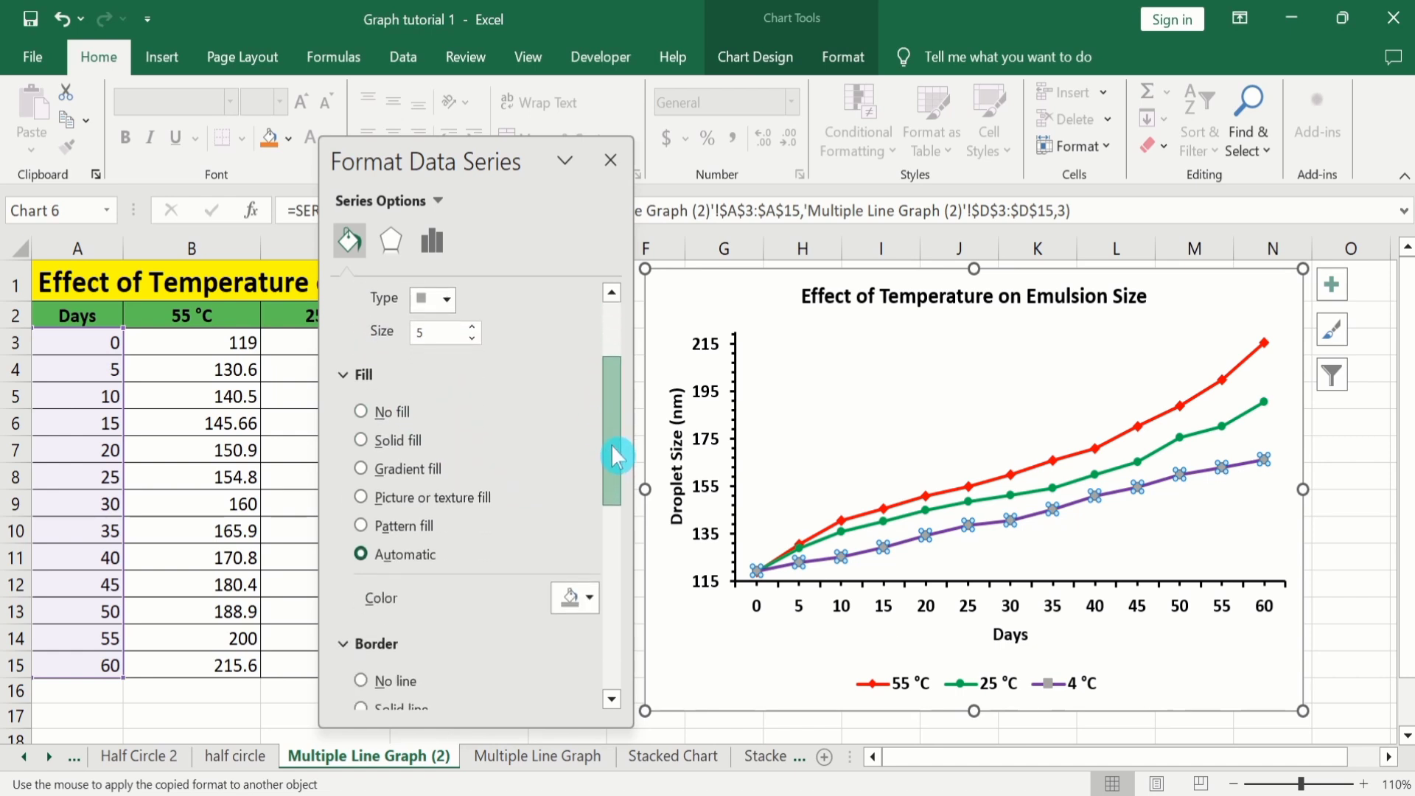
pyautogui.click(361, 440)
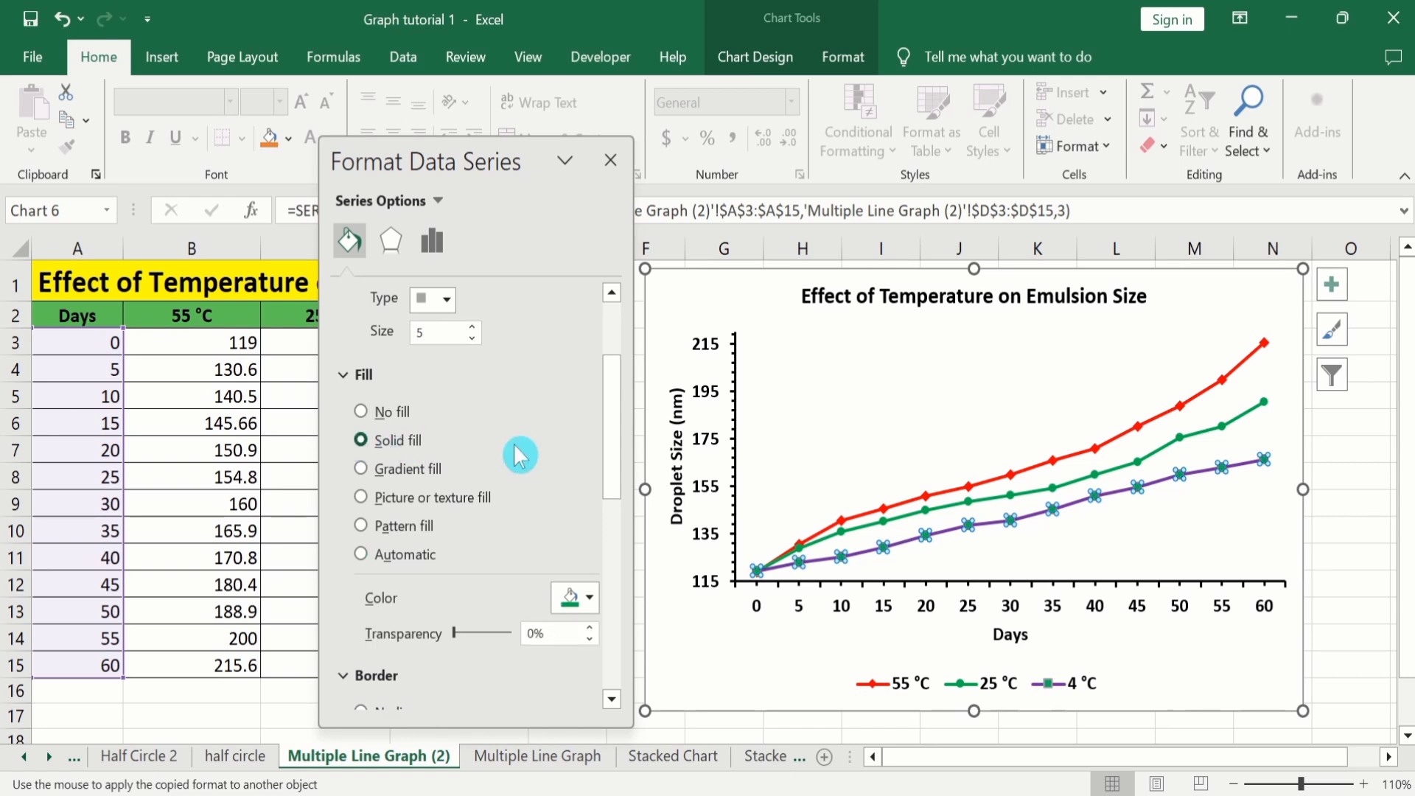
pyautogui.click(591, 600)
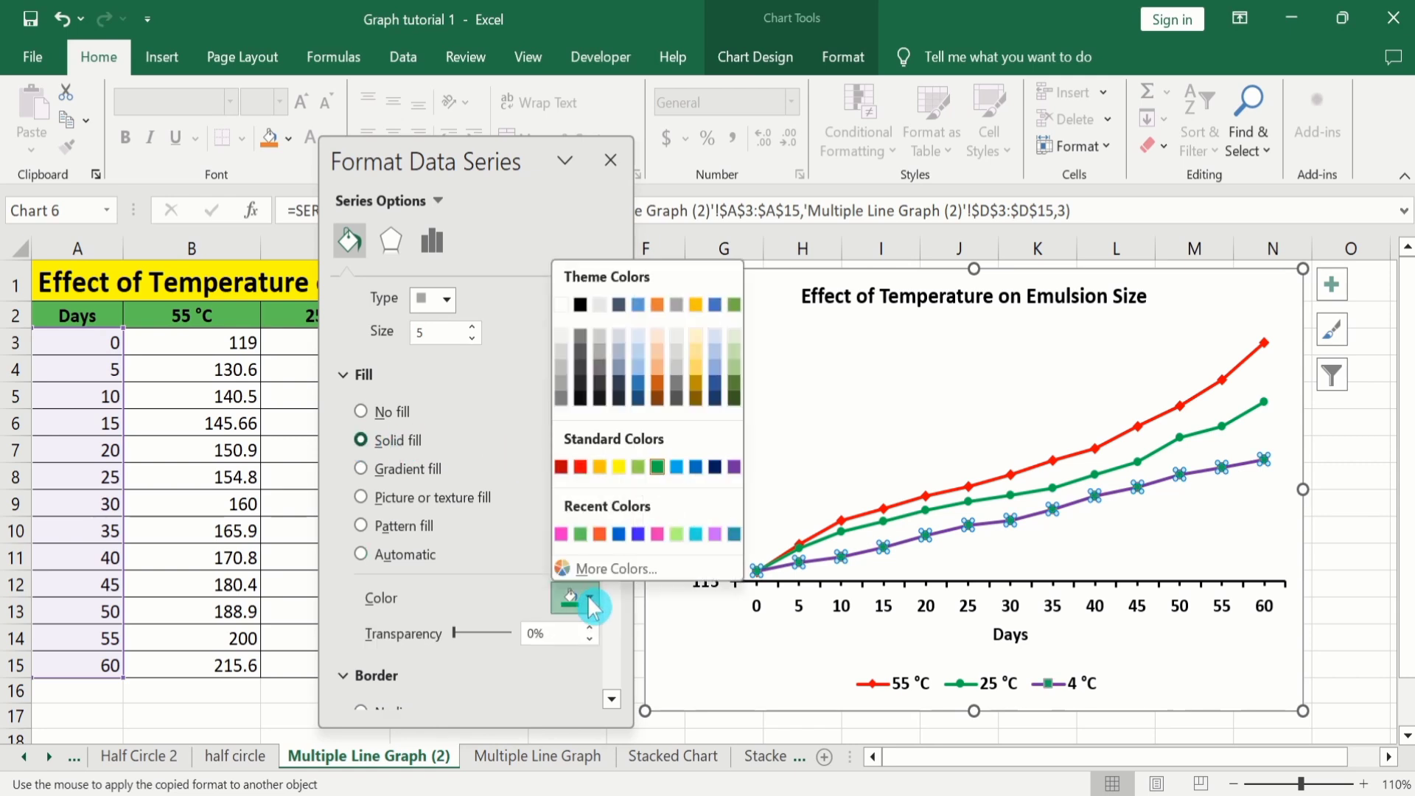
pyautogui.click(735, 471)
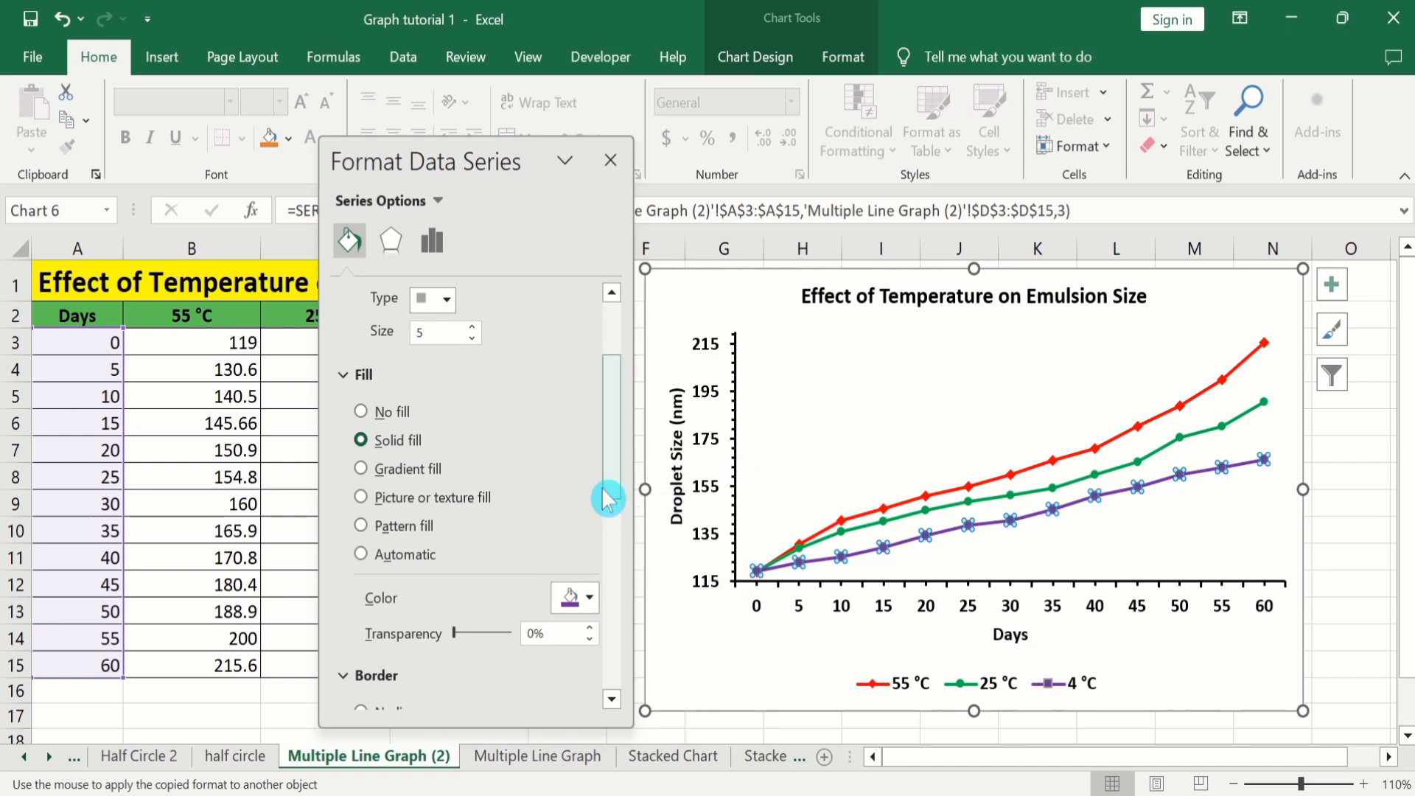
# Set the border of the 4 °C series' markers to no line and close the series formatting options
pyautogui.moveTo(616, 469); pyautogui.dragTo(619, 562)
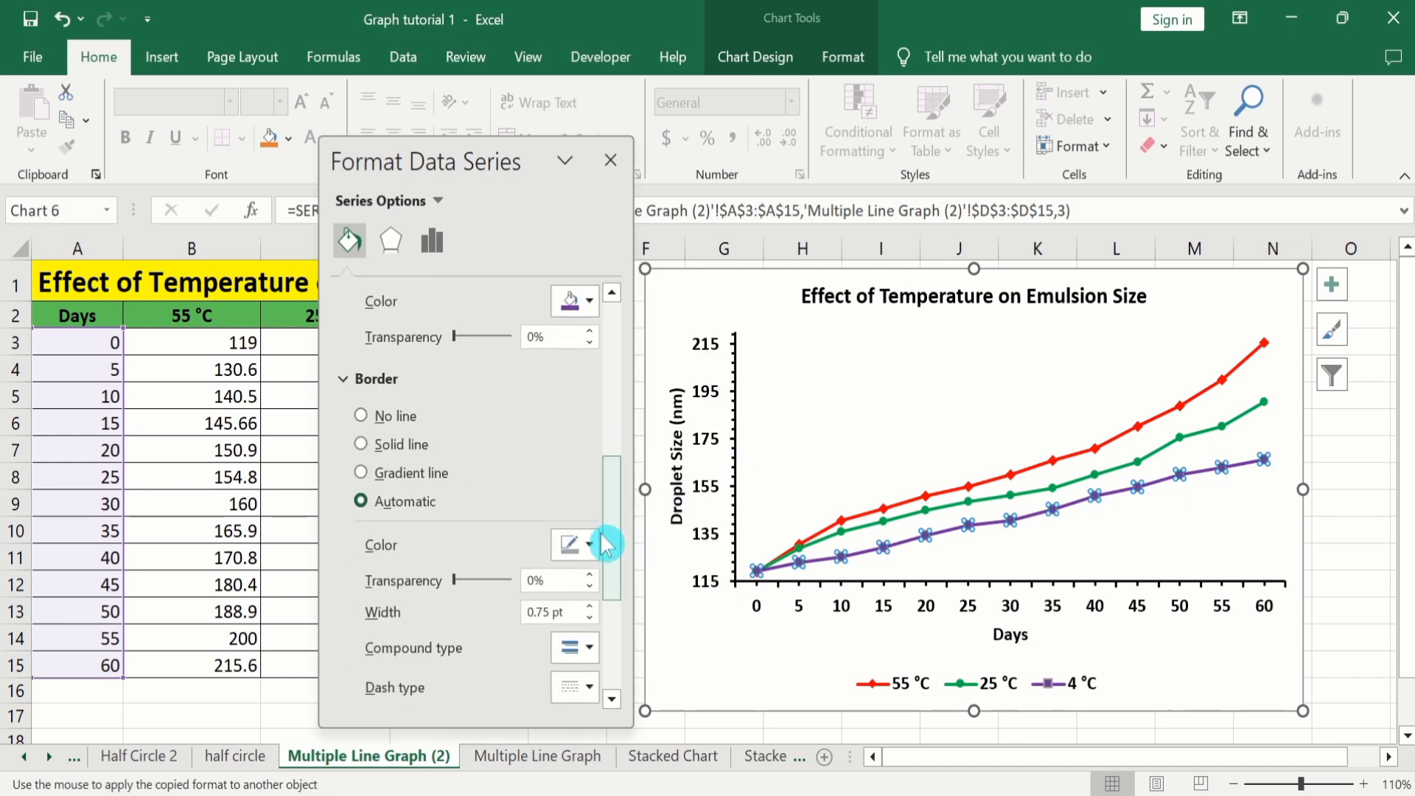
pyautogui.click(381, 418)
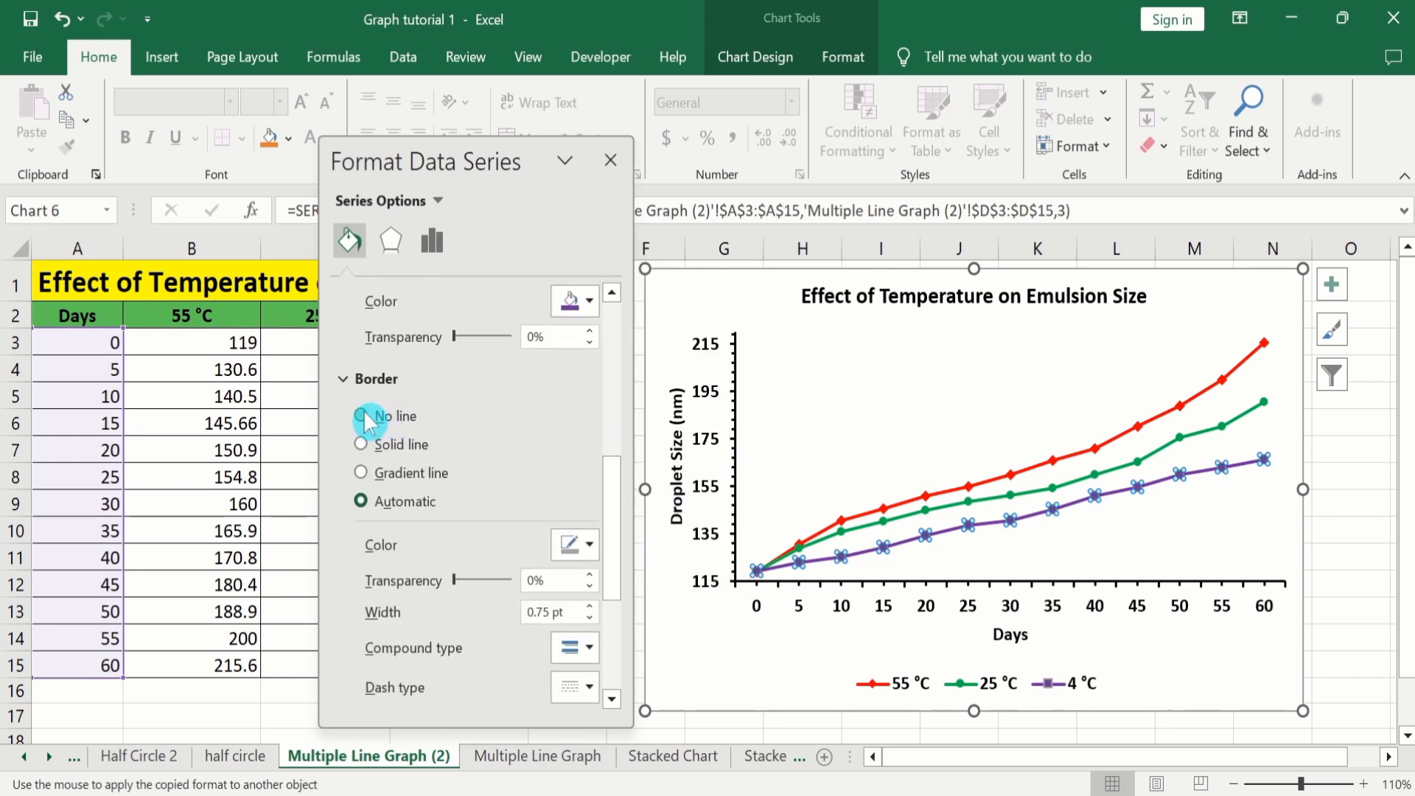
pyautogui.click(610, 160)
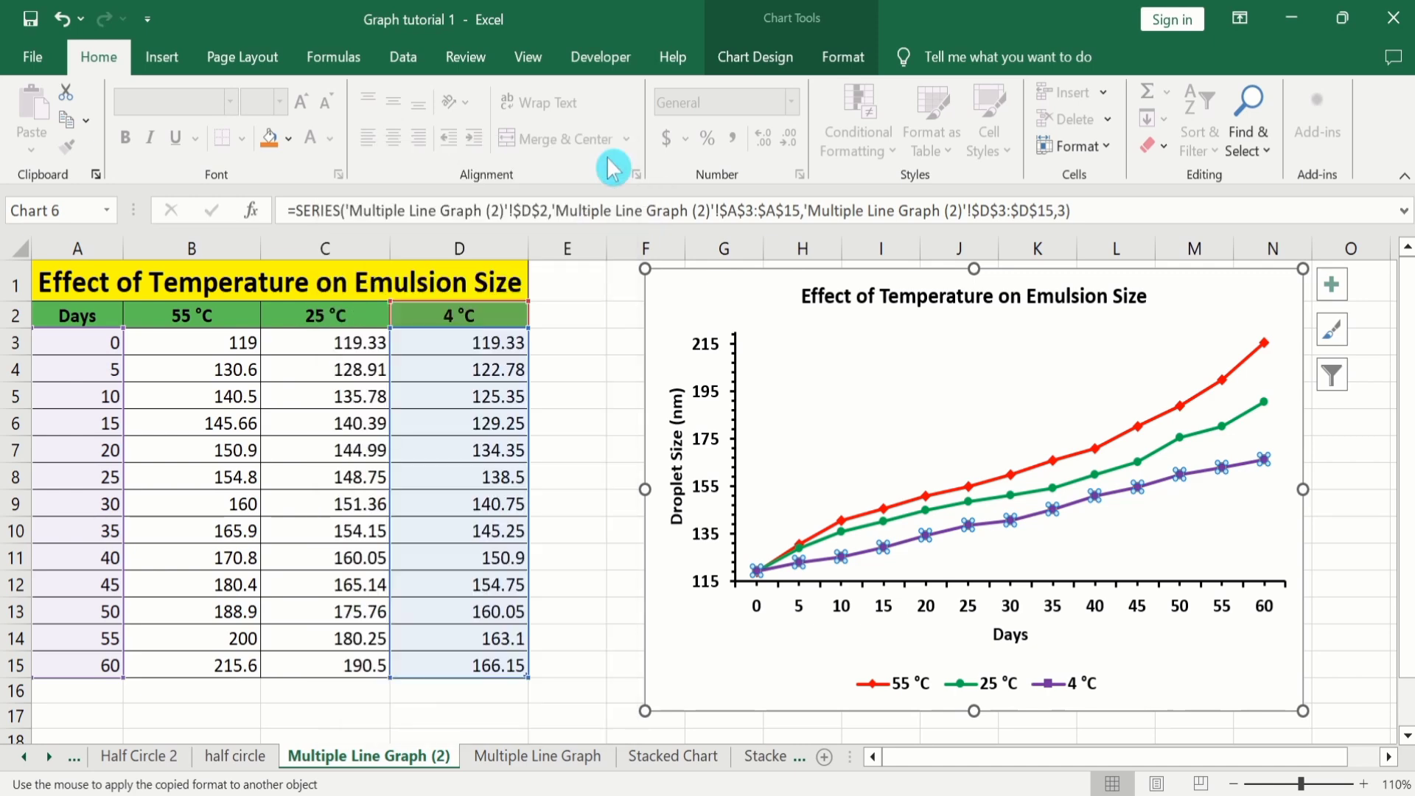
pyautogui.click(578, 441)
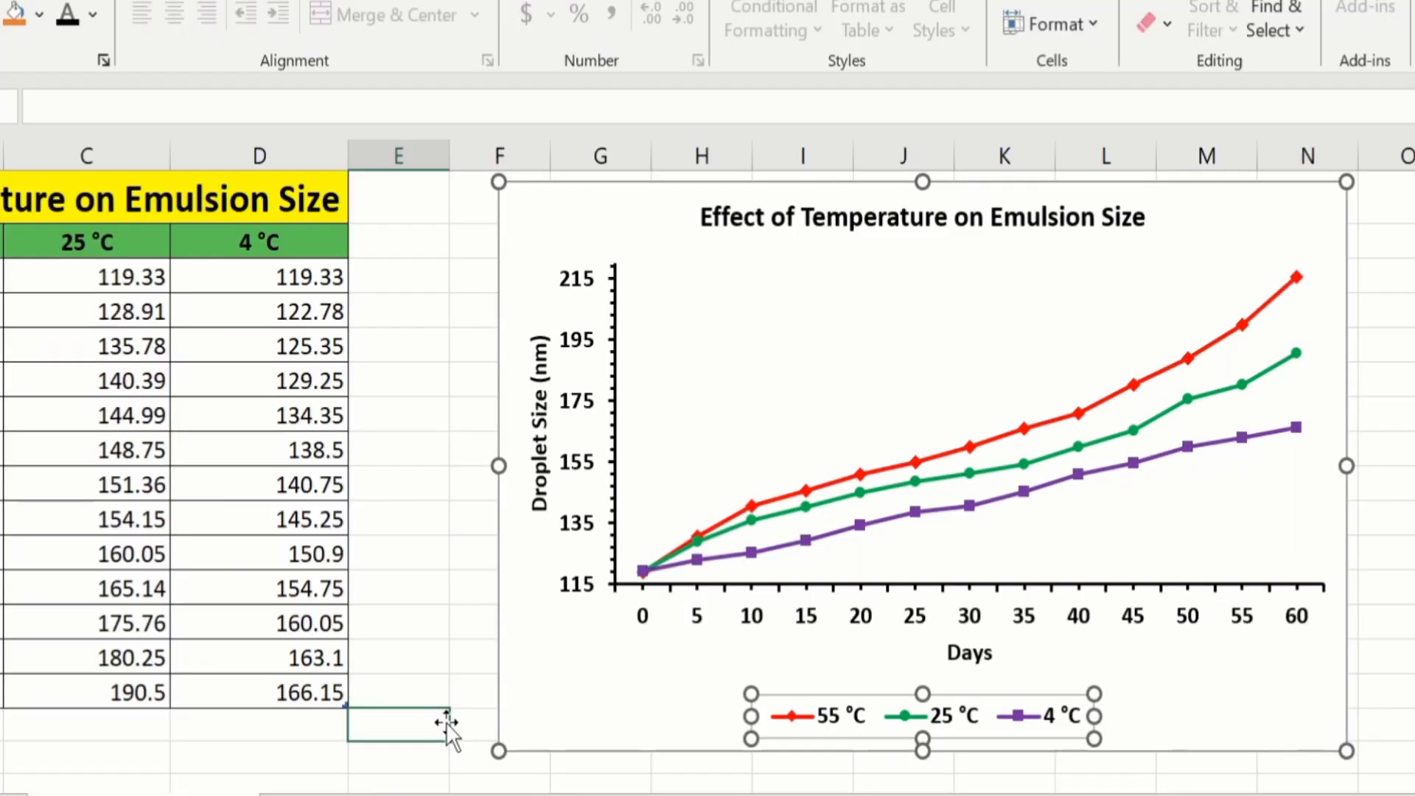
# Move the chart legend from below the Days axis title to the upper-left area inside the plot, above the lines
pyautogui.click(603, 690)
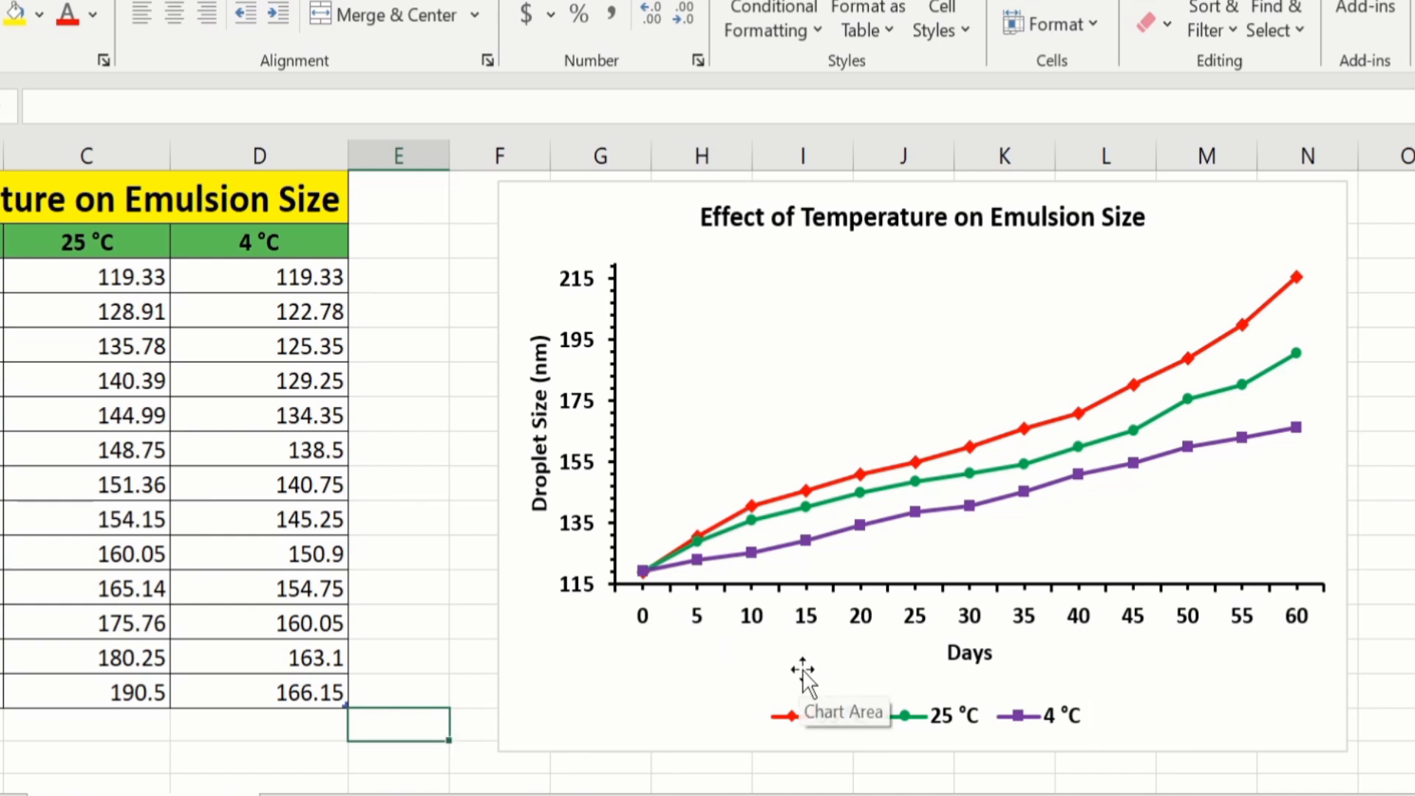
pyautogui.click(826, 709)
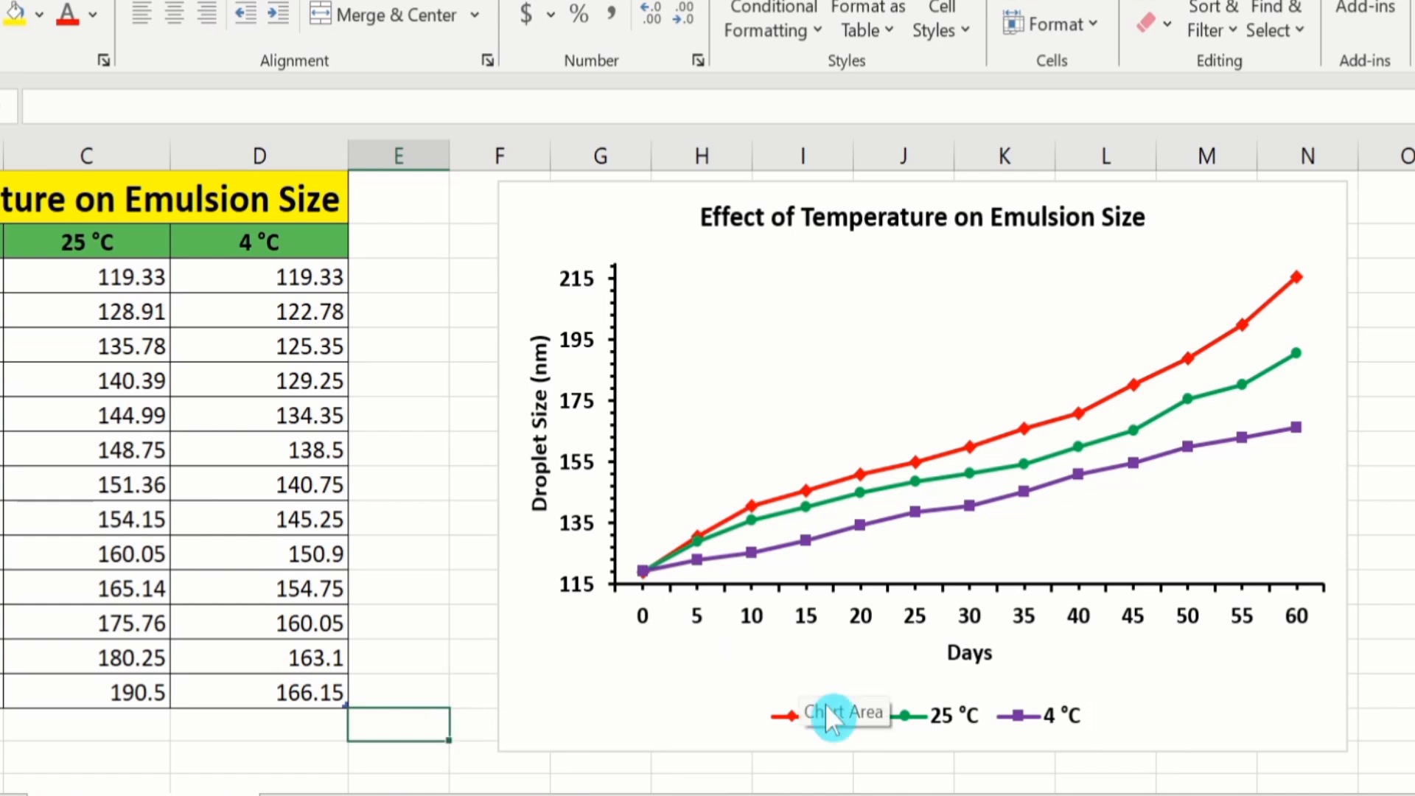
pyautogui.click(899, 708)
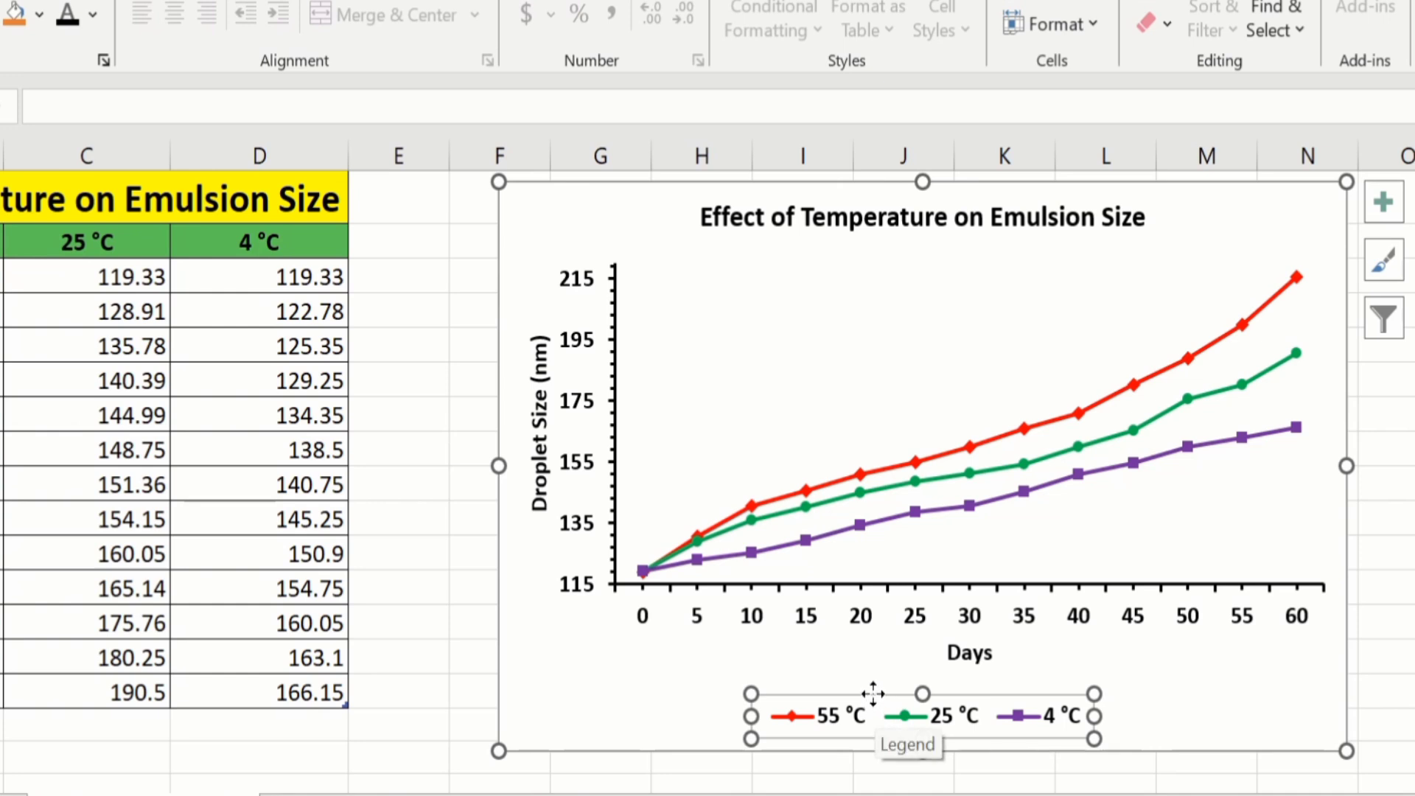
pyautogui.moveTo(873, 692); pyautogui.dragTo(775, 281)
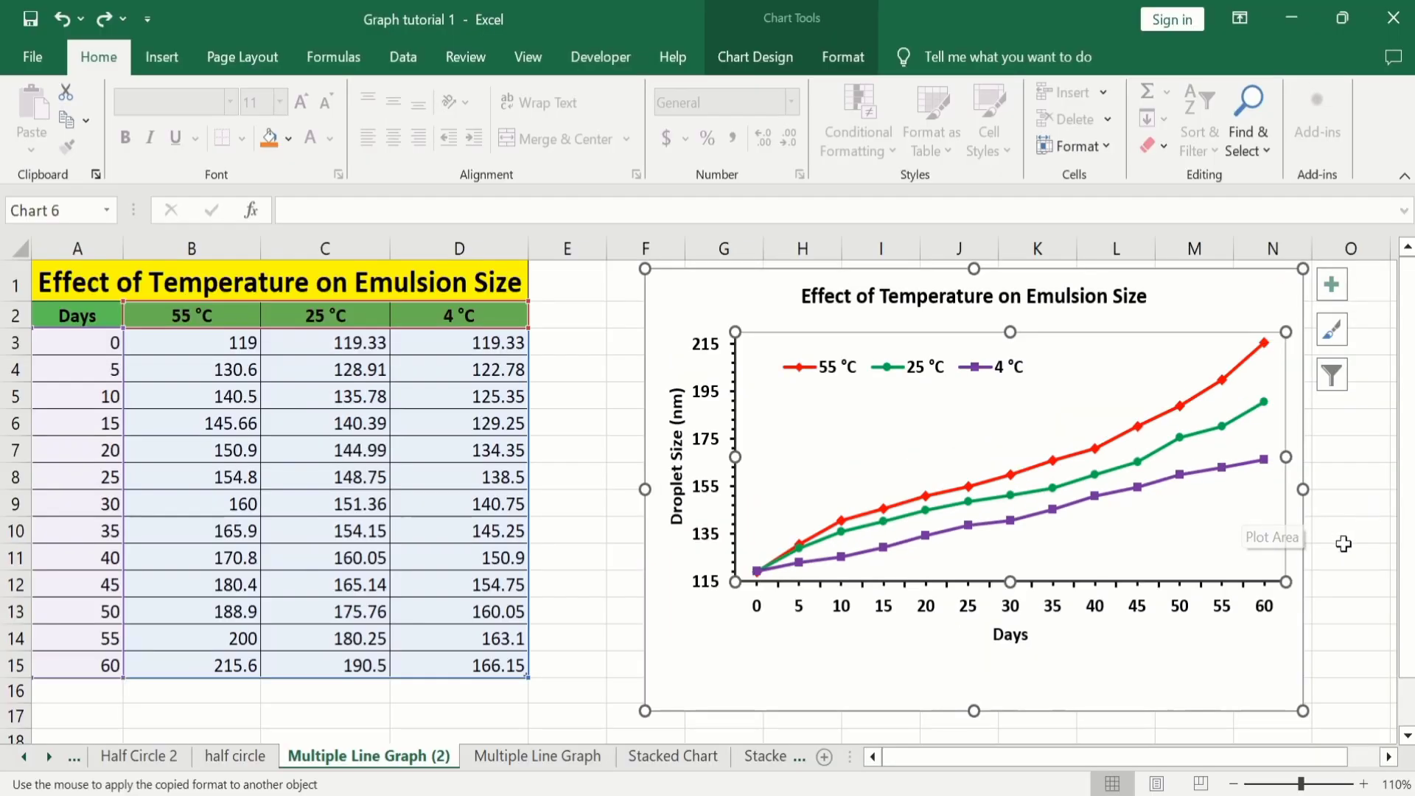
# Stretch the plot area downward to fill the empty space at the bottom of the chart, and deselect the chart
pyautogui.click(1342, 547)
pyautogui.click(1053, 588)
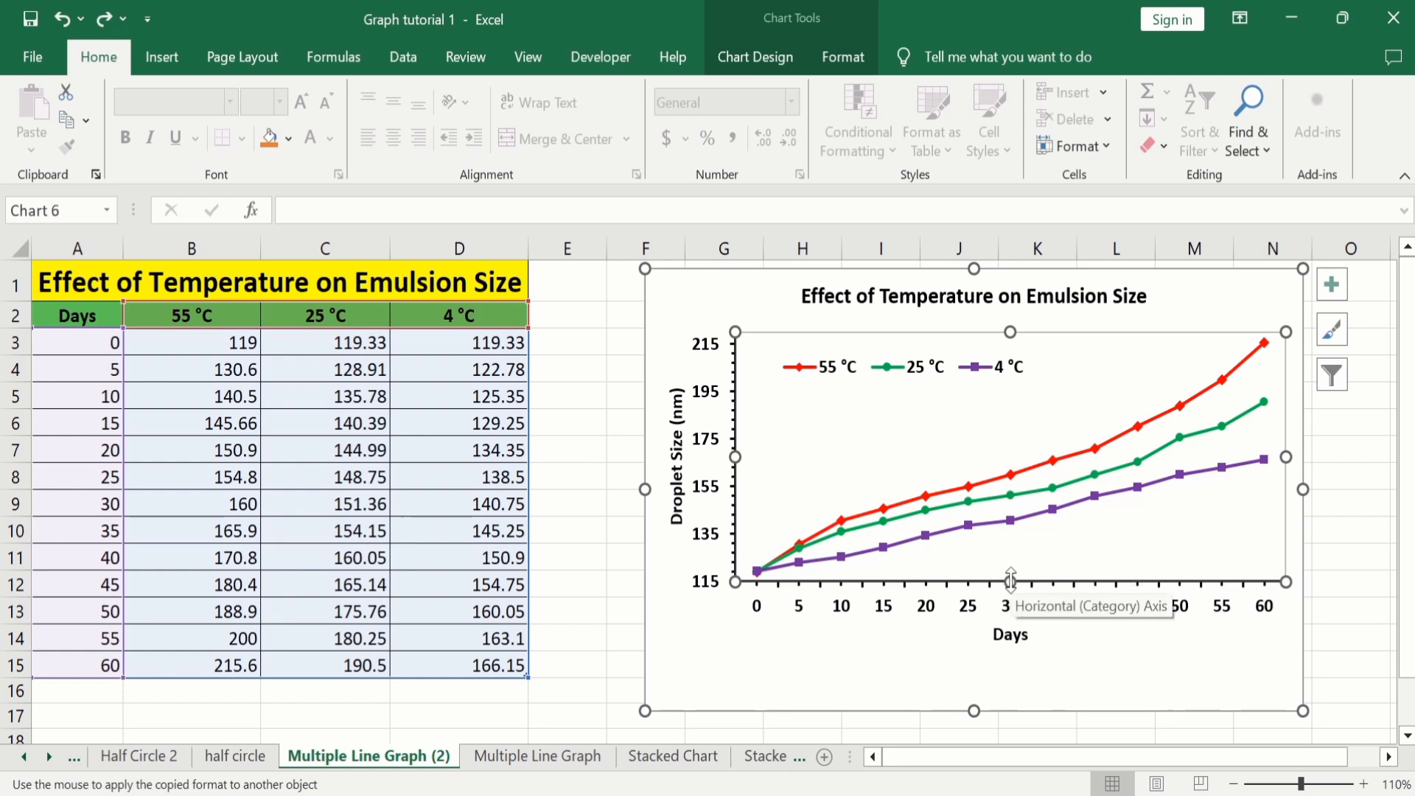
pyautogui.moveTo(1010, 581); pyautogui.dragTo(1012, 642)
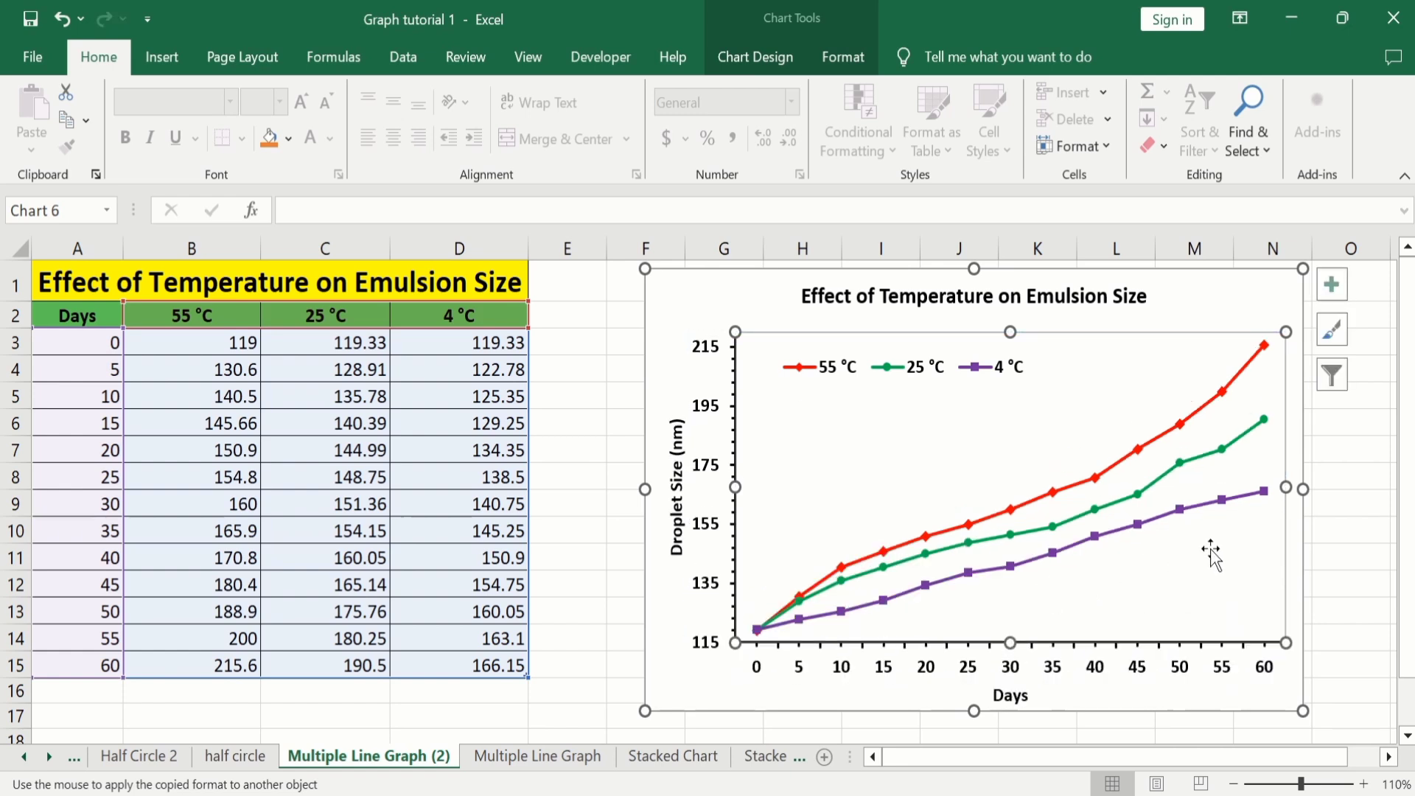
pyautogui.click(1360, 556)
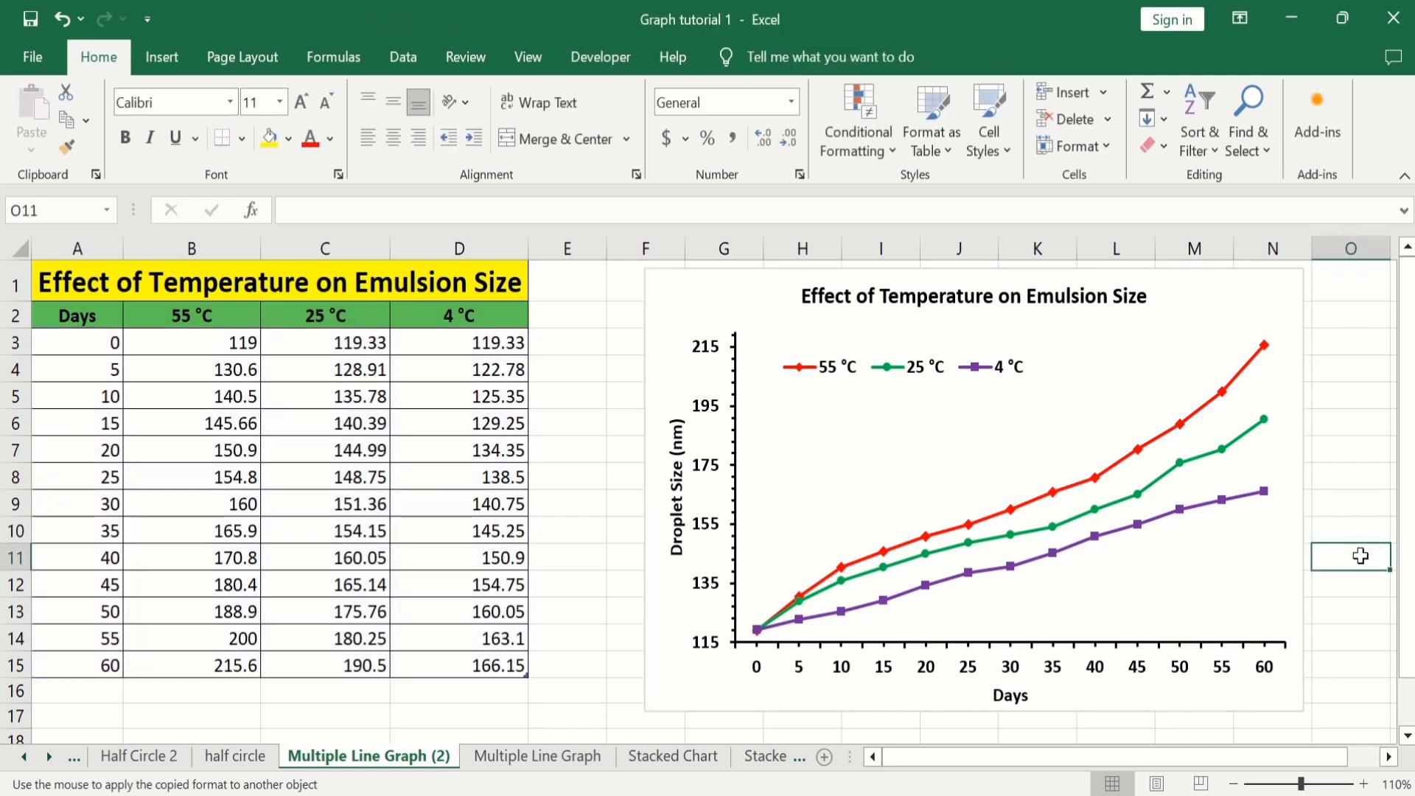